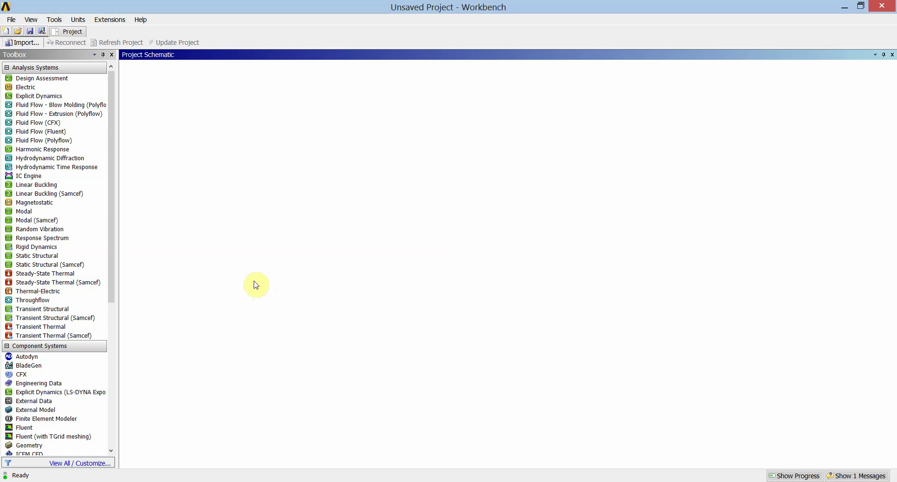
Add a standalone Modal analysis system to the empty project schematic.
{"action": "left_click", "coordinate": [37, 216]}
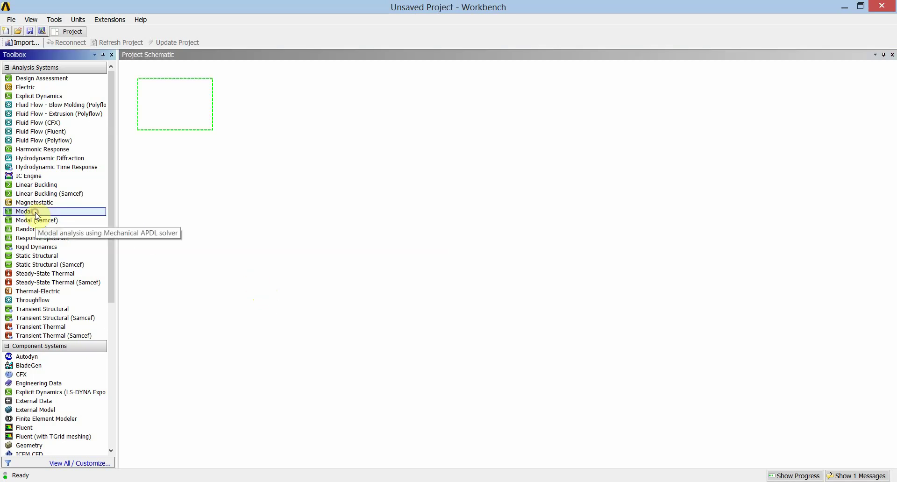
{"action": "left_click", "coordinate": [57, 152]}
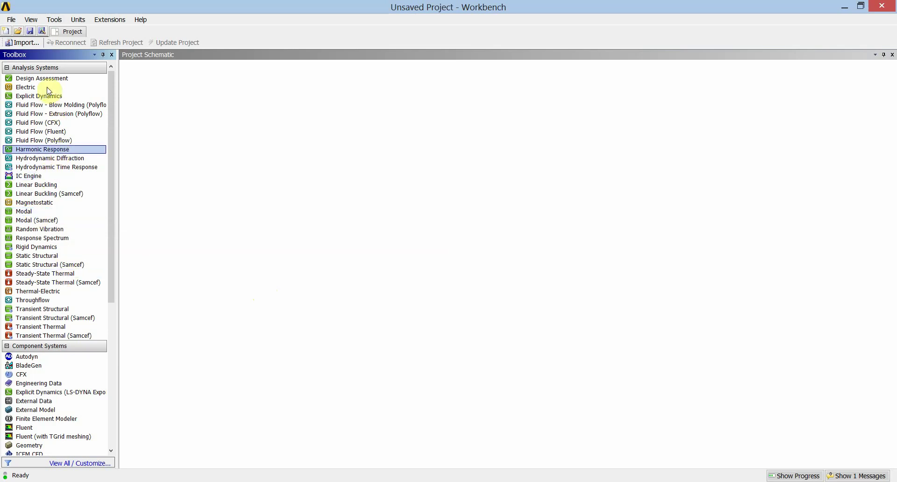
{"action": "left_click", "coordinate": [49, 214]}
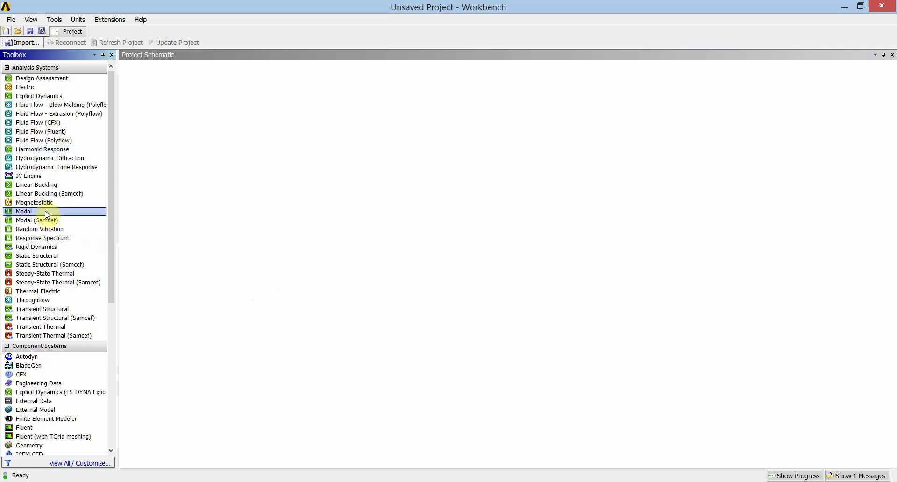
{"action": "double_click", "coordinate": [45, 211]}
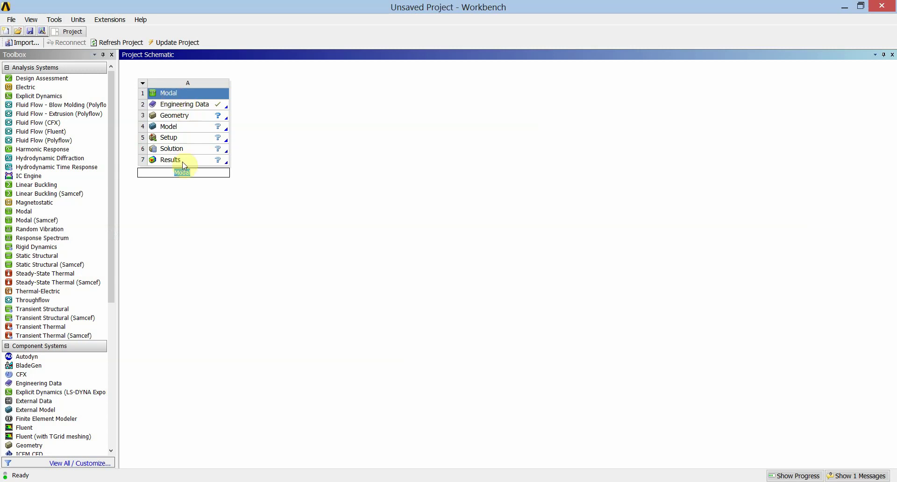
Open the Modal system's Geometry in DesignModeler and set the length unit to millimeter.
{"action": "left_click", "coordinate": [179, 105]}
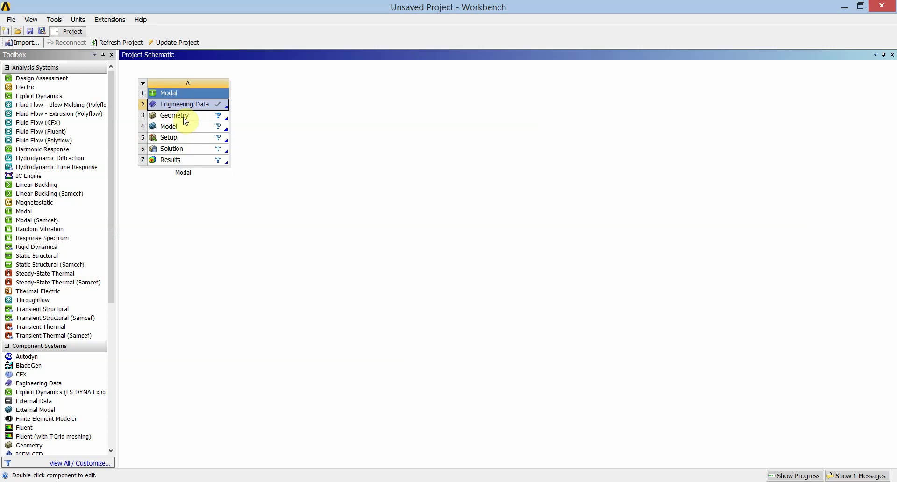
{"action": "double_click", "coordinate": [186, 121]}
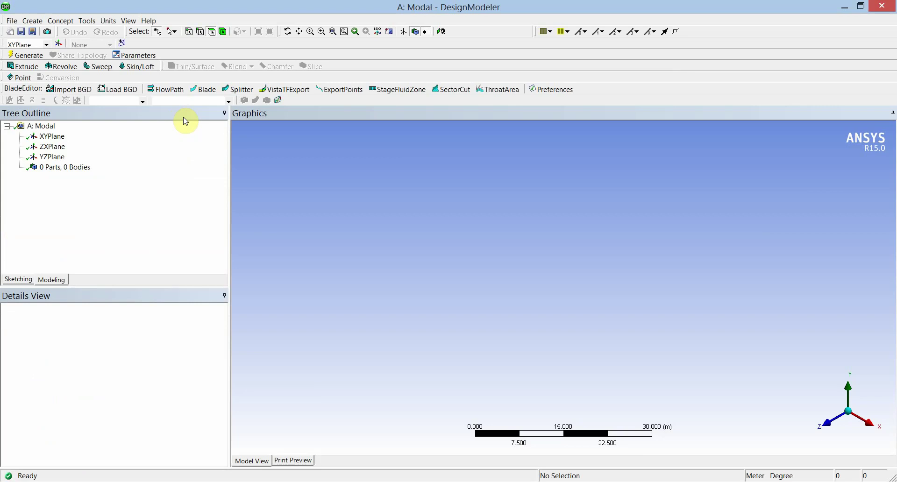
{"action": "left_click", "coordinate": [107, 21]}
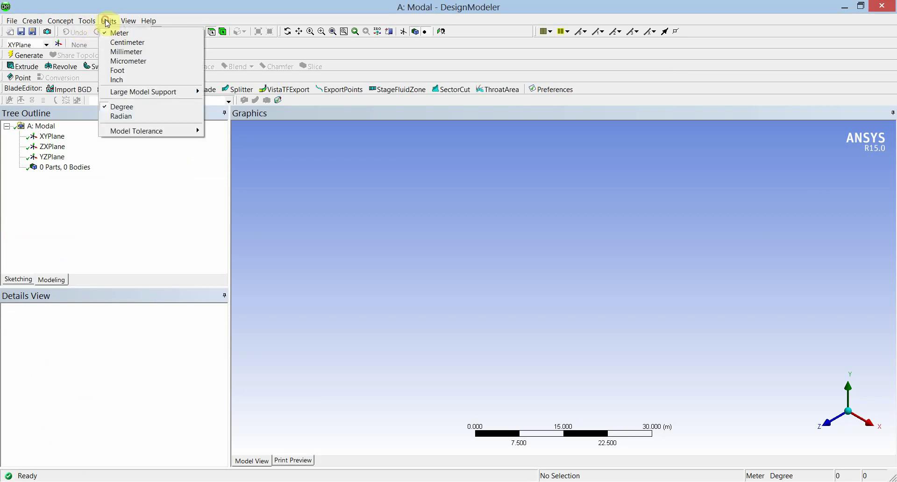
{"action": "left_click", "coordinate": [118, 55]}
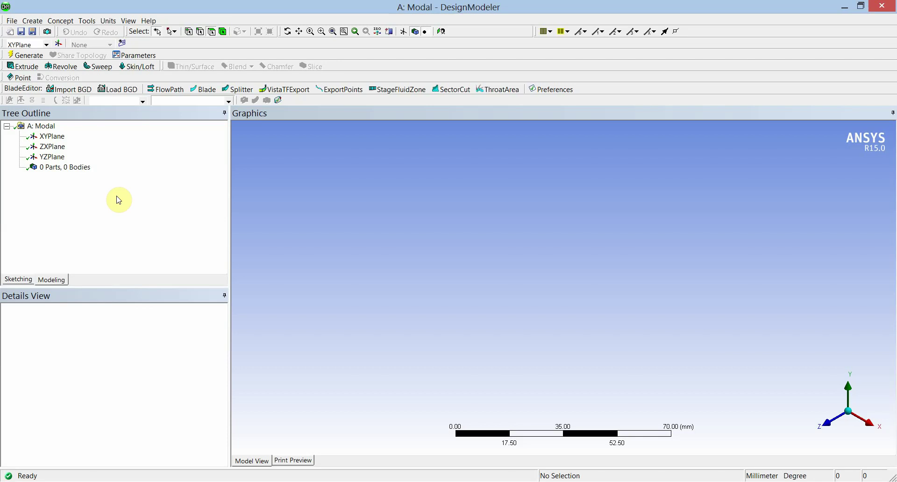
Sketch a rectangle about 51.5 mm wide and 20 mm high on the XYPlane, in the negative-X, positive-Y quadrant.
{"action": "left_click", "coordinate": [58, 139]}
{"action": "left_click", "coordinate": [59, 146]}
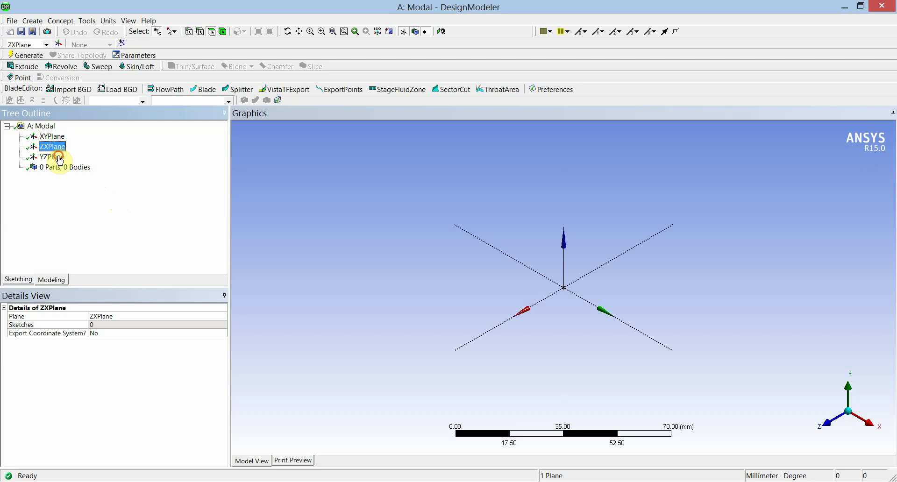
{"action": "left_click", "coordinate": [59, 158]}
{"action": "left_click", "coordinate": [57, 137]}
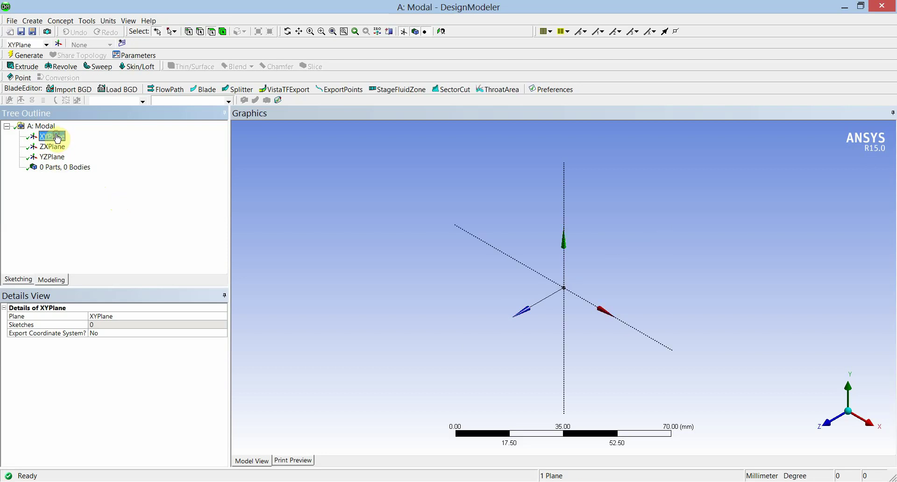
{"action": "right_click", "coordinate": [57, 136]}
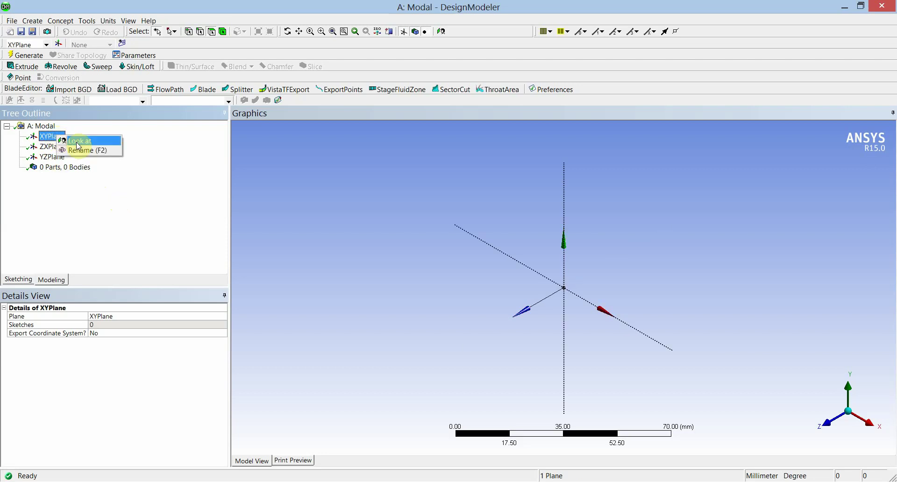
{"action": "left_click", "coordinate": [77, 143]}
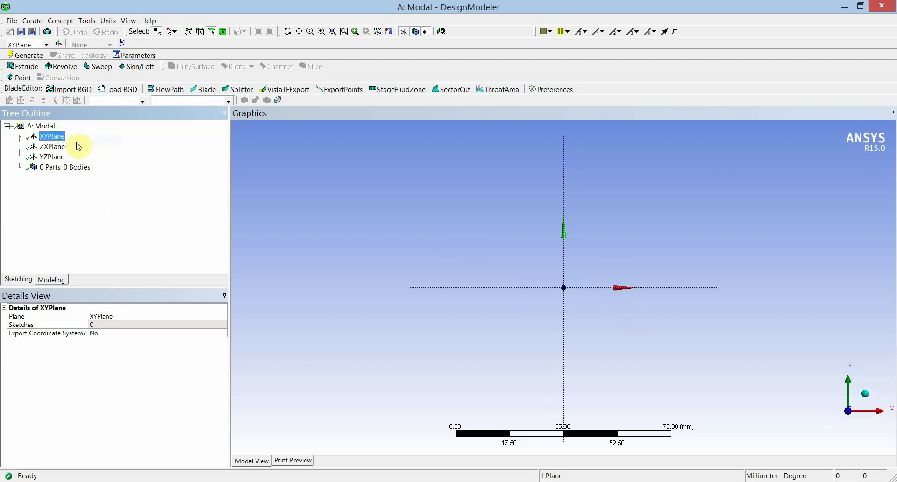
{"action": "left_click", "coordinate": [17, 280]}
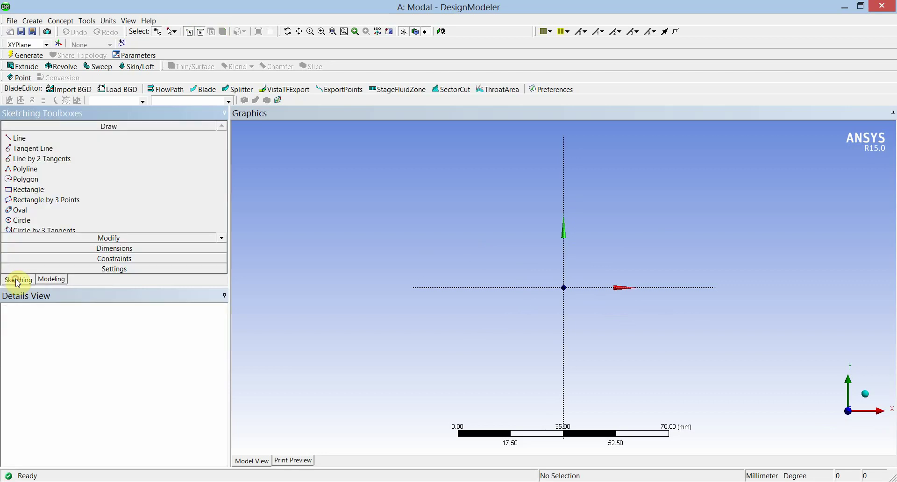
{"action": "left_click", "coordinate": [29, 193]}
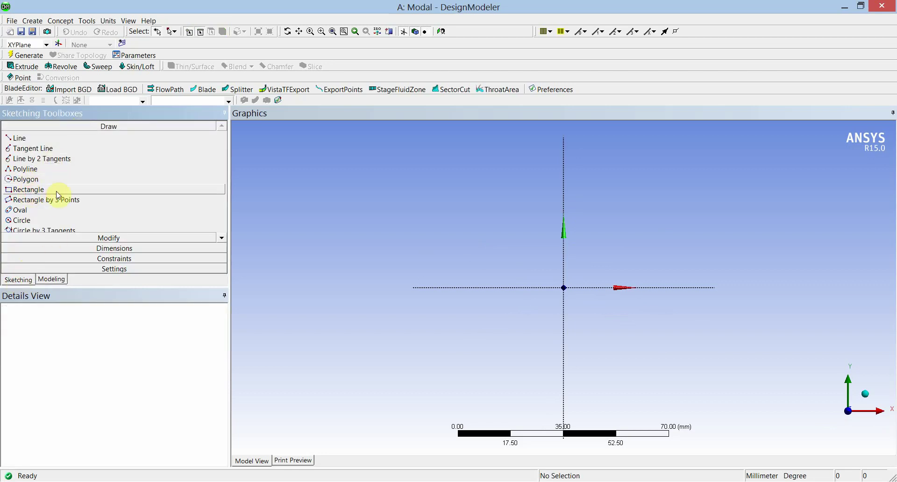
{"action": "left_click", "coordinate": [372, 202]}
{"action": "left_click", "coordinate": [528, 263]}
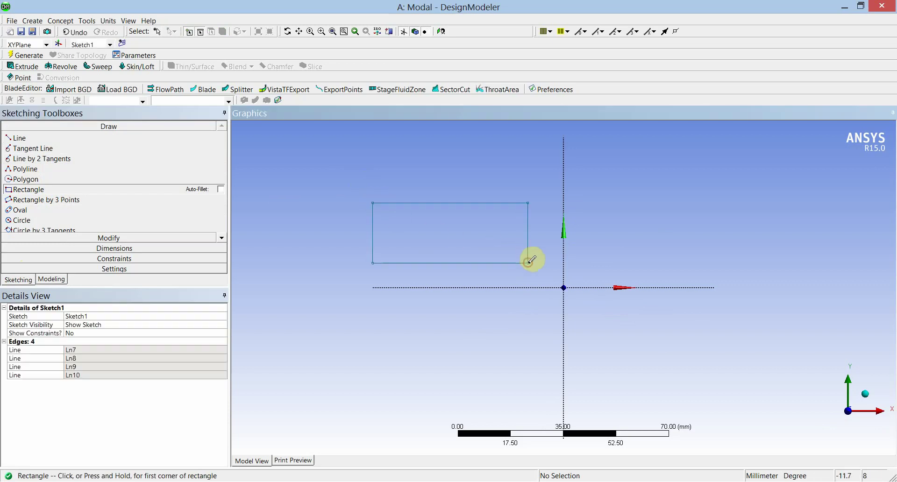
Dimension the rectangle's vertical side and set its height to 15 mm.
{"action": "left_click", "coordinate": [131, 249]}
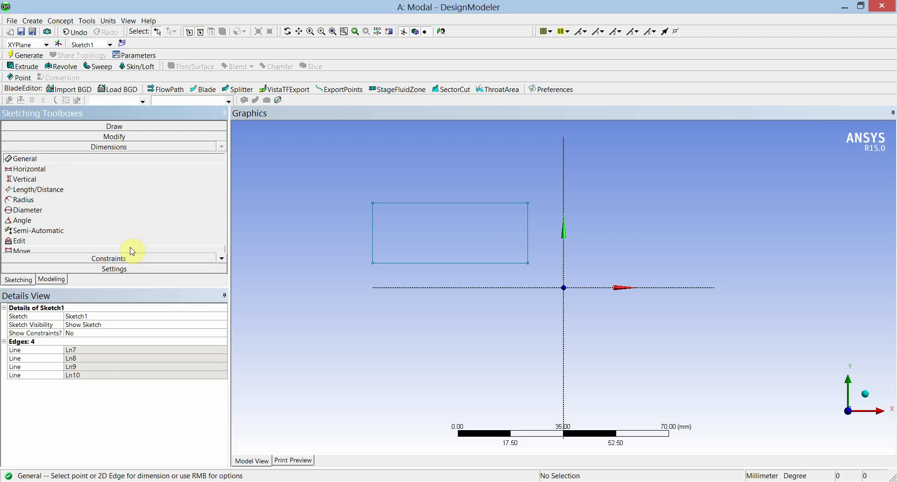
{"action": "left_click", "coordinate": [373, 232]}
{"action": "left_click", "coordinate": [355, 229]}
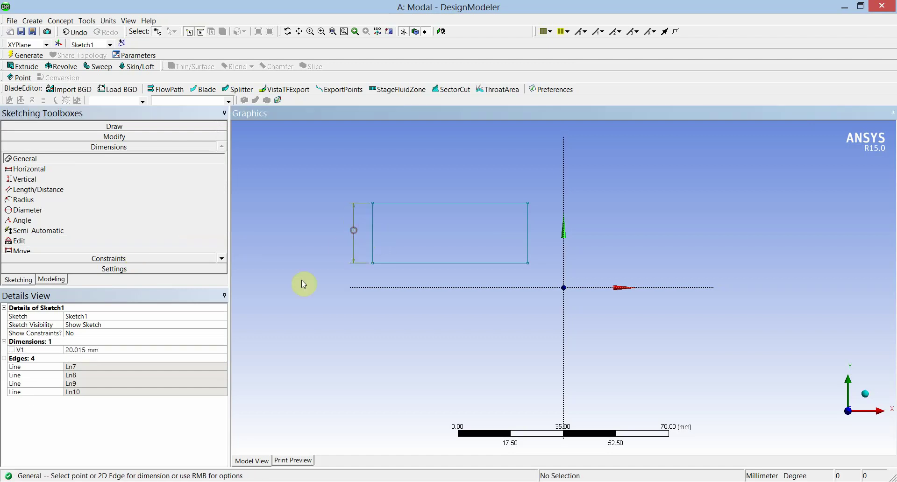
{"action": "left_click", "coordinate": [110, 351]}
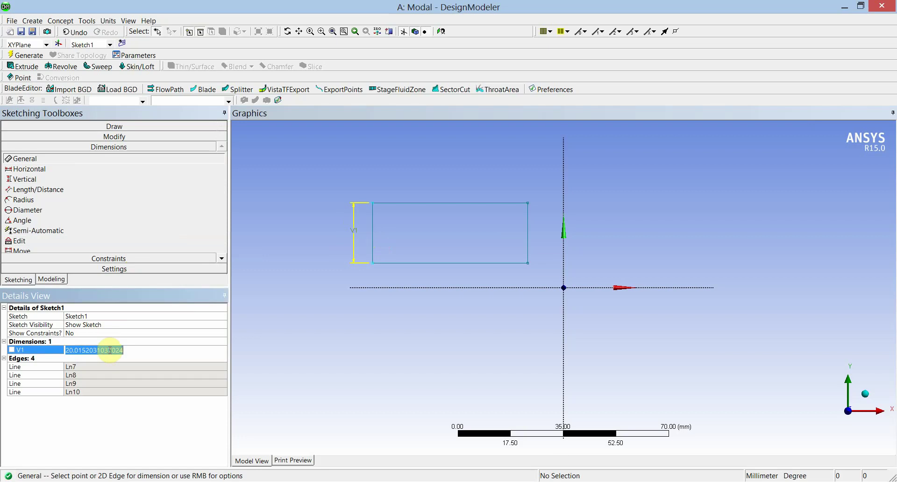
{"action": "type", "text": "15"}
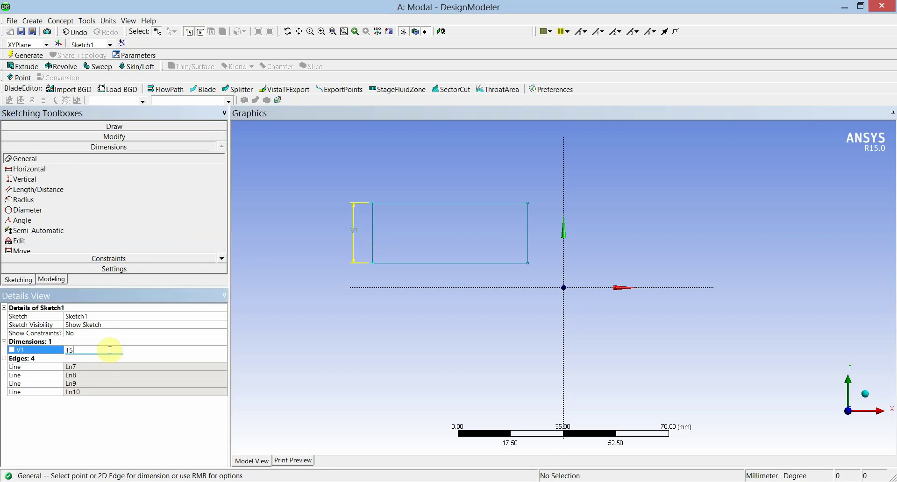
{"action": "key", "text": "Return"}
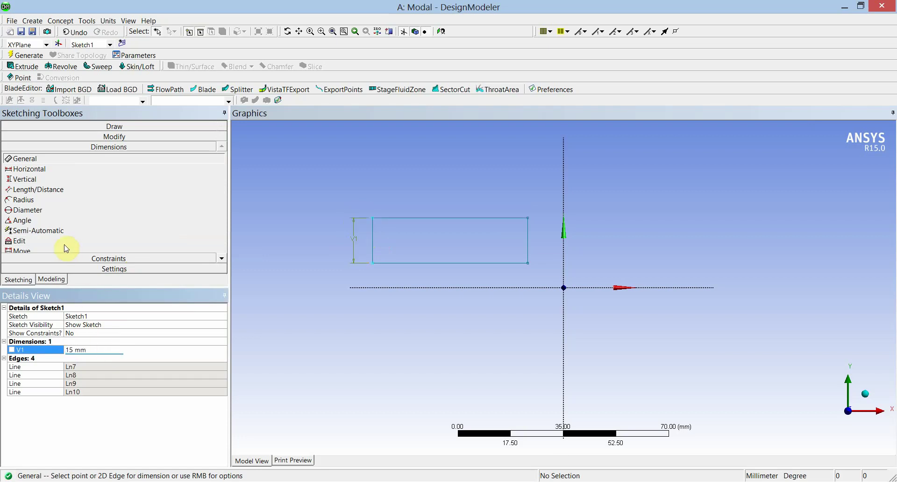
Dimension the rectangle's horizontal side and set its width to 100 mm.
{"action": "left_click", "coordinate": [426, 199]}
{"action": "left_click", "coordinate": [112, 349]}
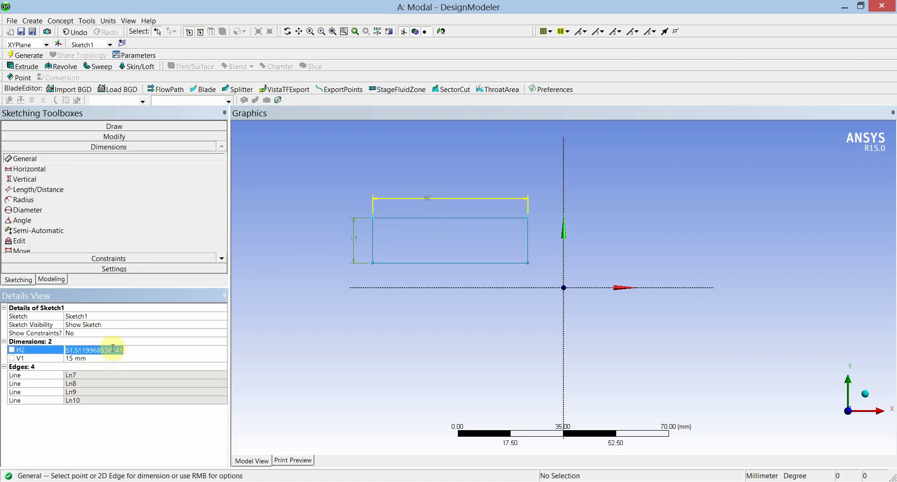
{"action": "type", "text": "100"}
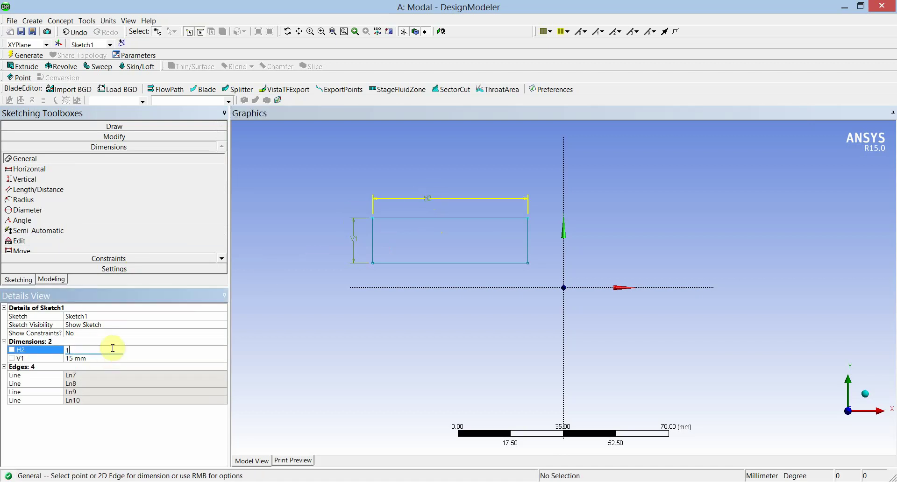
{"action": "key", "text": "Return"}
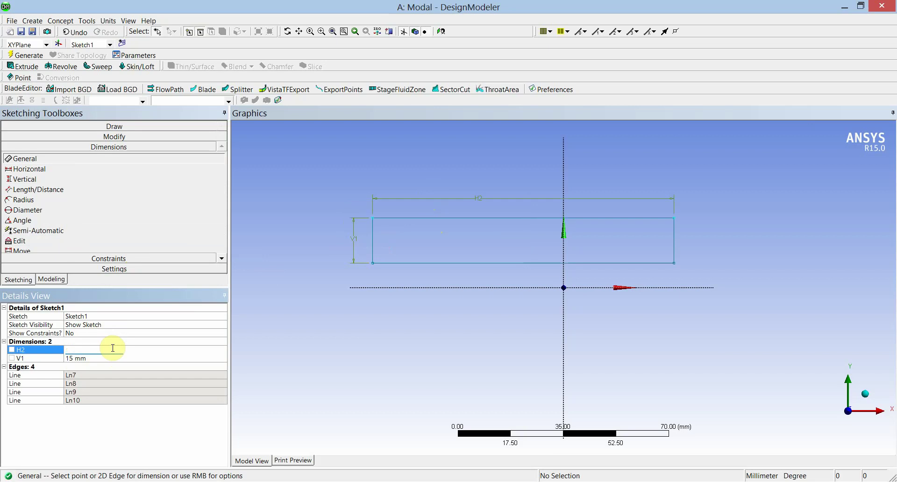
Apply a Symmetry constraint to the rectangle's two vertical sides about the vertical Y axis.
{"action": "left_click", "coordinate": [123, 259]}
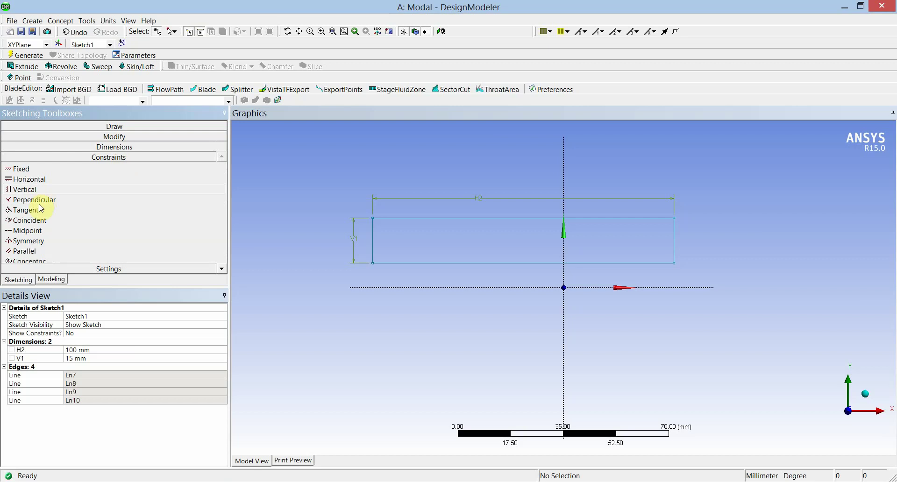
{"action": "left_click", "coordinate": [47, 242]}
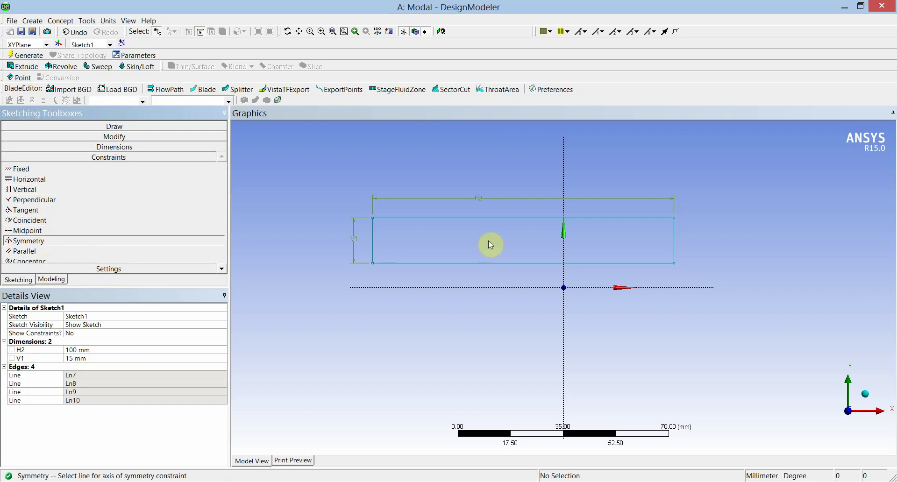
{"action": "left_click", "coordinate": [564, 247]}
{"action": "left_click", "coordinate": [373, 246]}
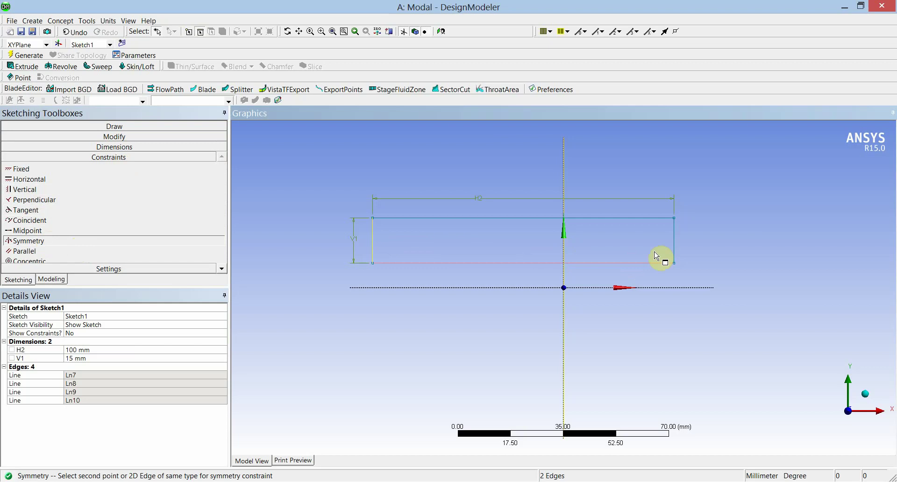
{"action": "left_click", "coordinate": [675, 248]}
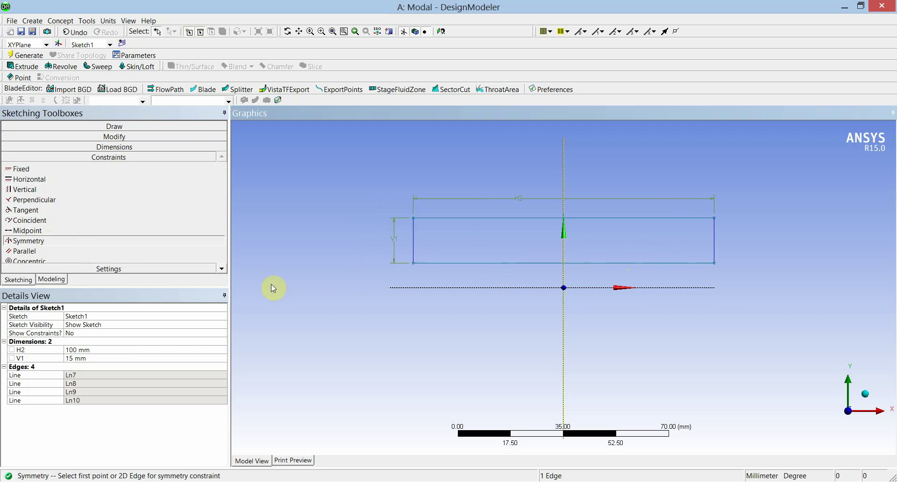
{"action": "key", "text": "Escape"}
Constrain the rectangle's upper and lower edges to be symmetric about the horizontal X axis.
{"action": "left_click", "coordinate": [53, 243]}
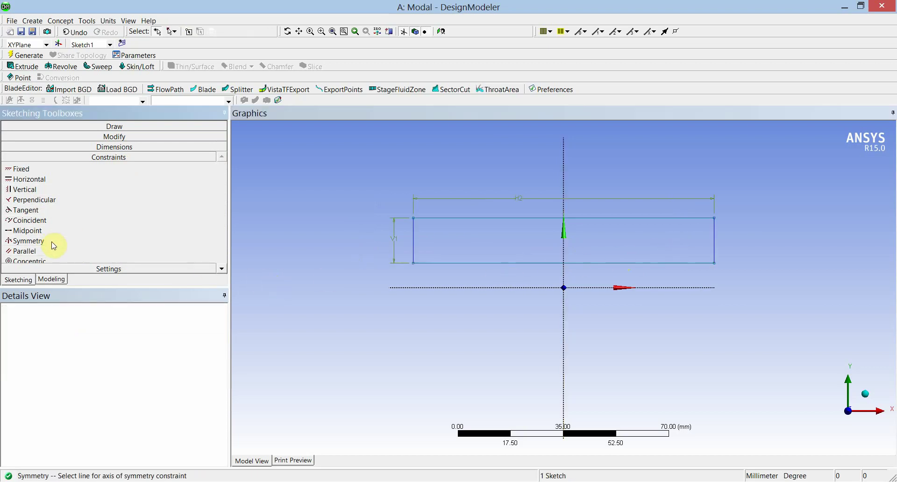
{"action": "left_click", "coordinate": [537, 287]}
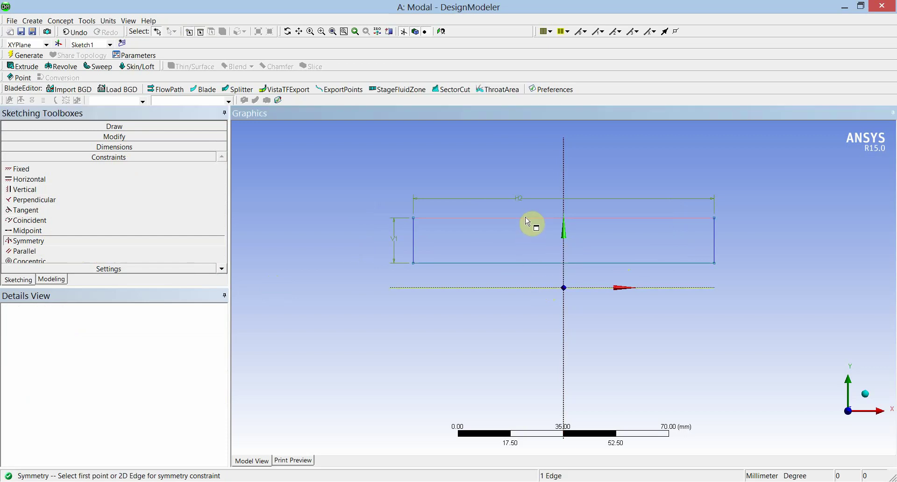
{"action": "left_click", "coordinate": [528, 218]}
{"action": "left_click", "coordinate": [535, 263]}
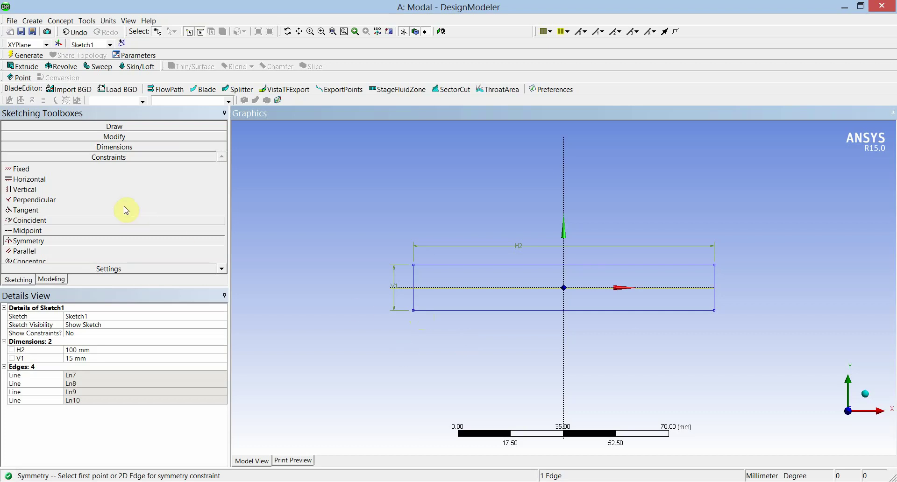
Extrude Sketch1 on the XY plane to a fixed depth of 500 mm and generate the beam solid.
{"action": "left_click", "coordinate": [55, 280]}
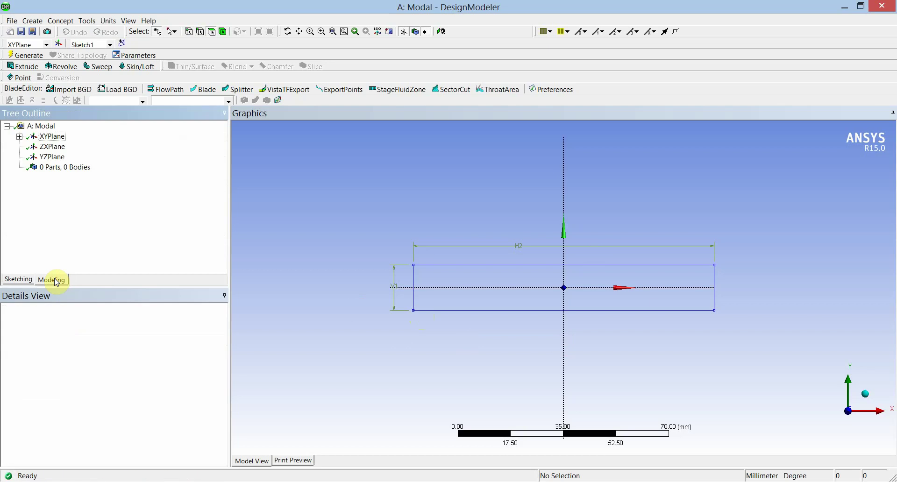
{"action": "left_click", "coordinate": [20, 137]}
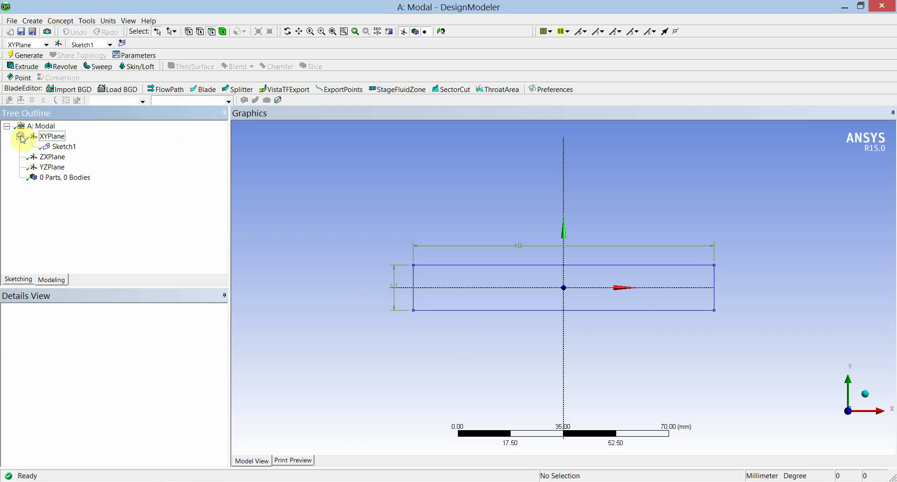
{"action": "left_click", "coordinate": [66, 150]}
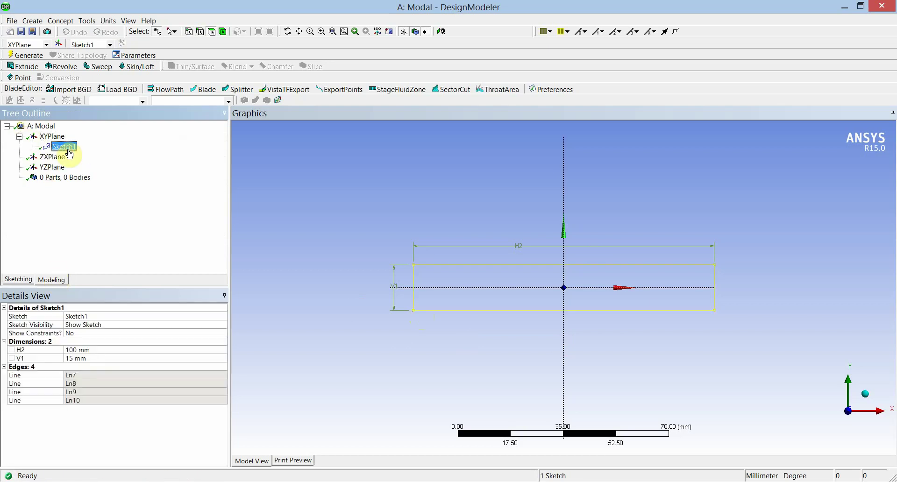
{"action": "left_click", "coordinate": [22, 66]}
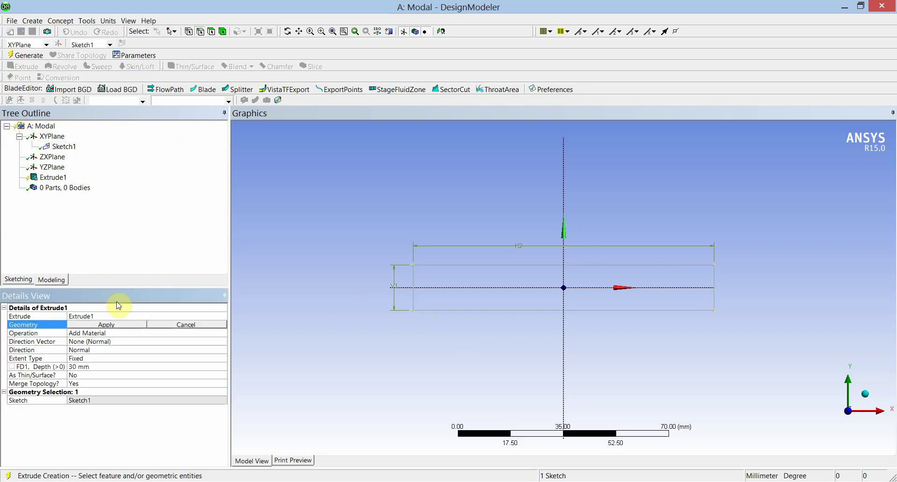
{"action": "left_click", "coordinate": [120, 325]}
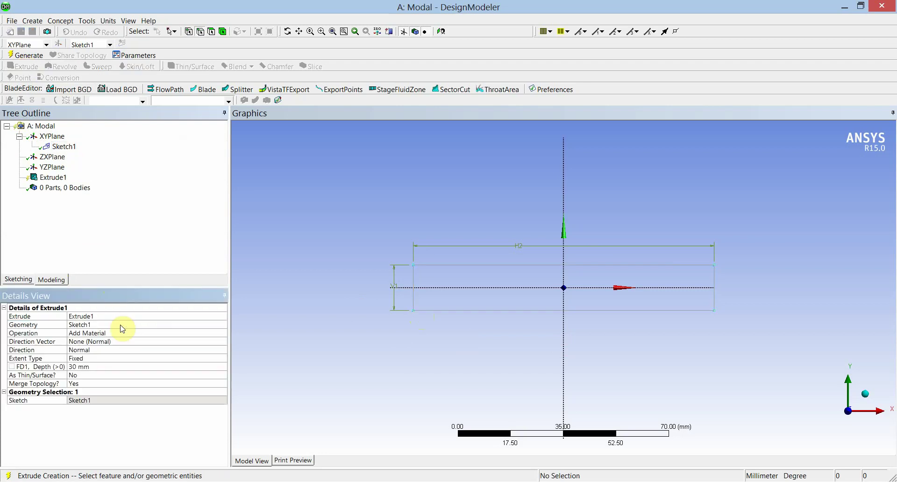
{"action": "left_click", "coordinate": [116, 367]}
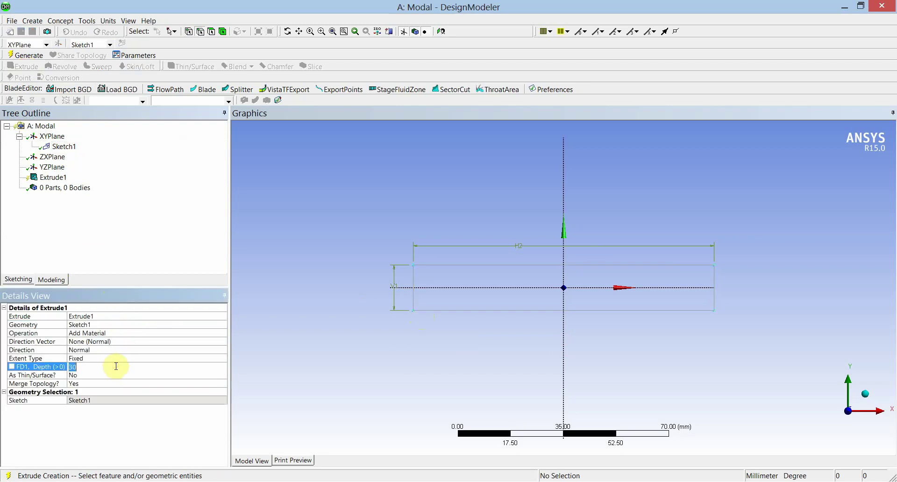
{"action": "type", "text": "500"}
{"action": "key", "text": "Return"}
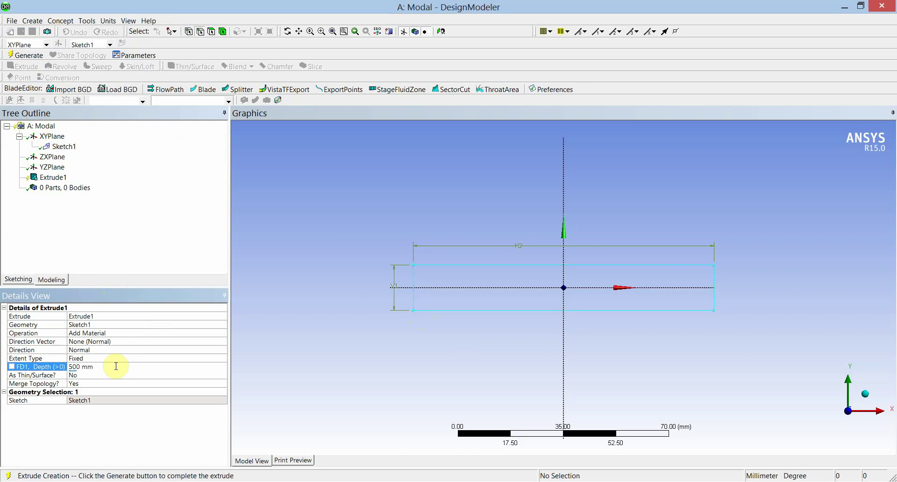
{"action": "left_click", "coordinate": [26, 55]}
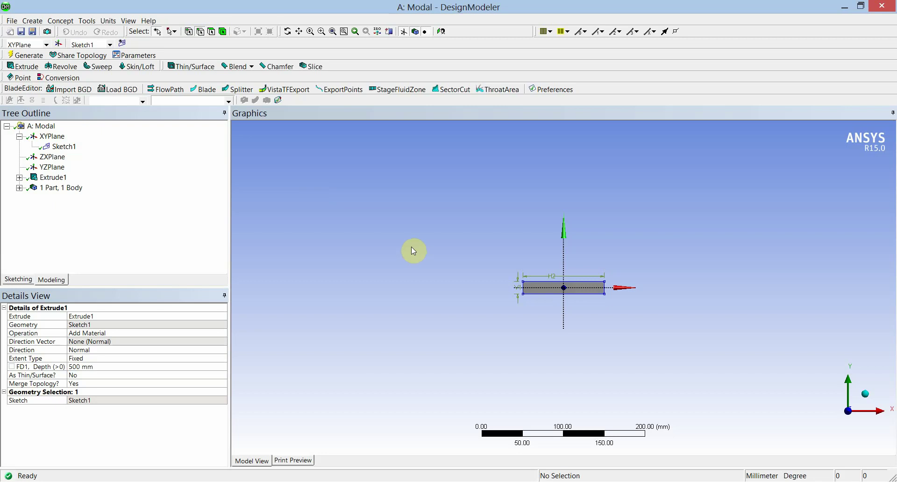
Select the beam's end face opposite Sketch1 and start sketching on that face.
{"action": "middle_click_drag", "start_coordinate": [445, 285], "coordinate": [556, 318]}
{"action": "scroll", "coordinate": [400, 290], "scroll_direction": "down", "scroll_amount": 3}
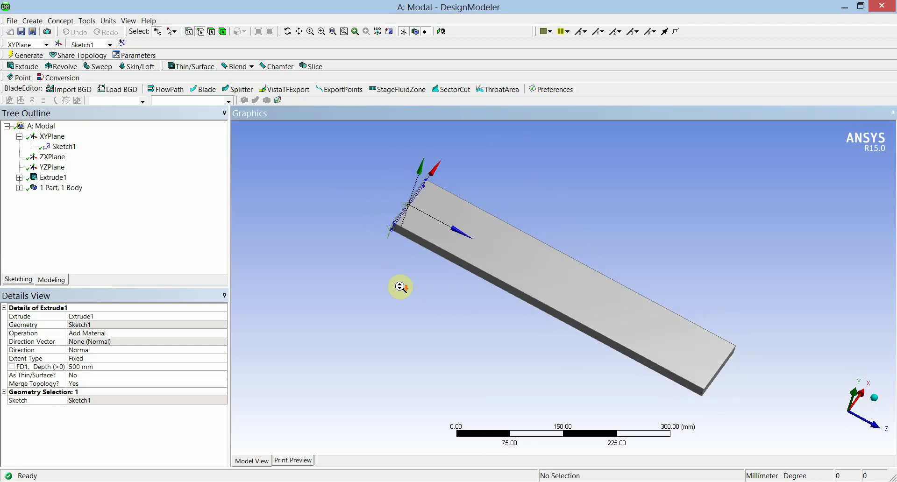
{"action": "scroll", "coordinate": [434, 285], "scroll_direction": "up", "scroll_amount": 2}
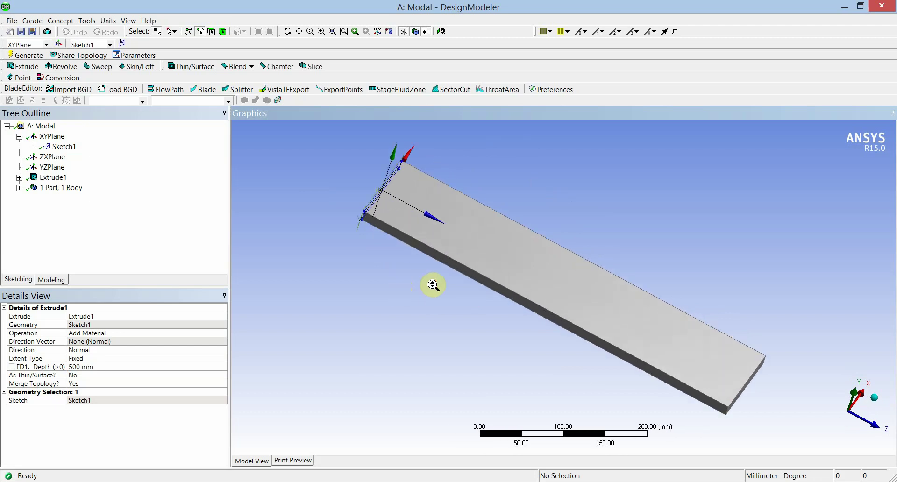
{"action": "scroll", "coordinate": [434, 285], "scroll_direction": "down", "scroll_amount": 1}
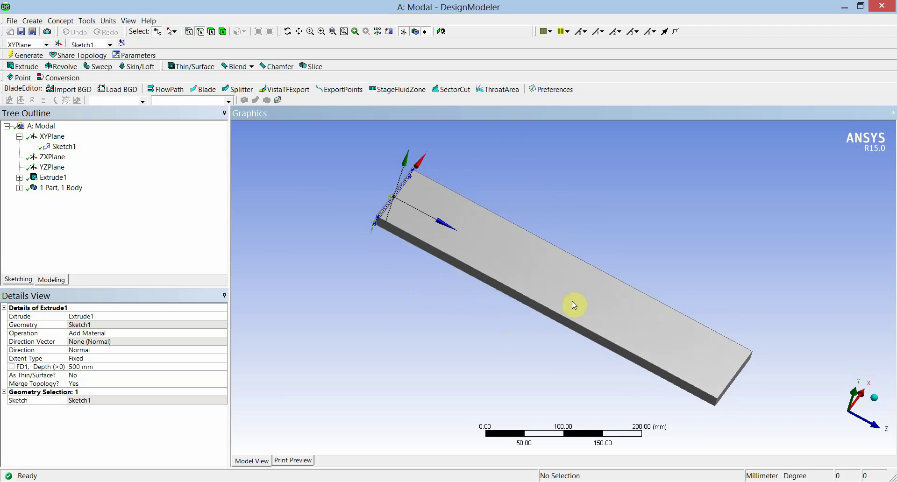
{"action": "middle_click_drag", "start_coordinate": [498, 245], "coordinate": [514, 290]}
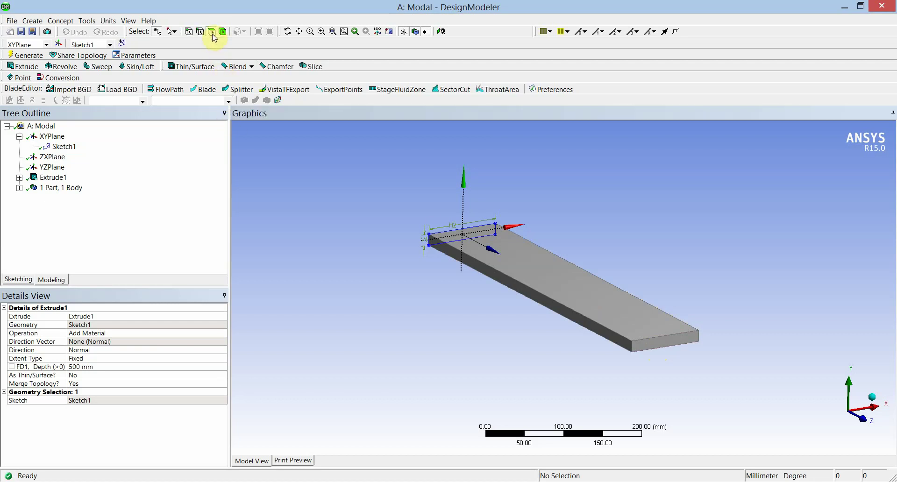
{"action": "left_click", "coordinate": [653, 346]}
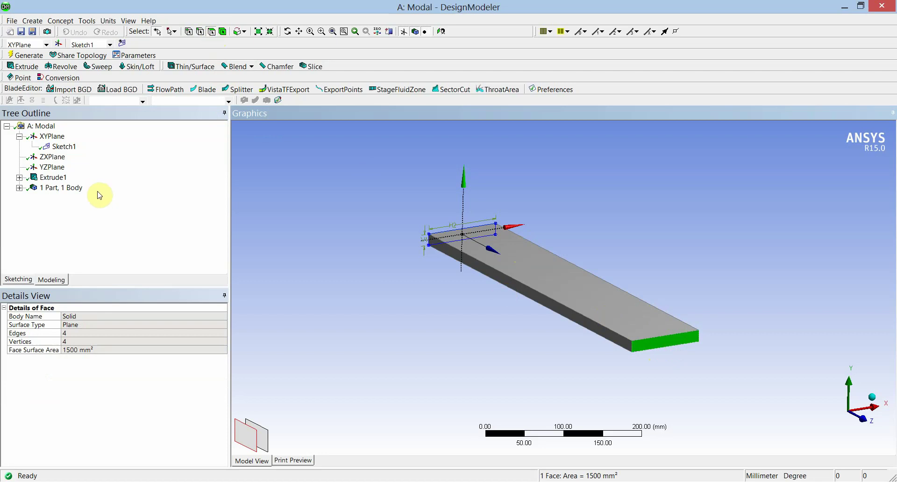
{"action": "left_click", "coordinate": [442, 32]}
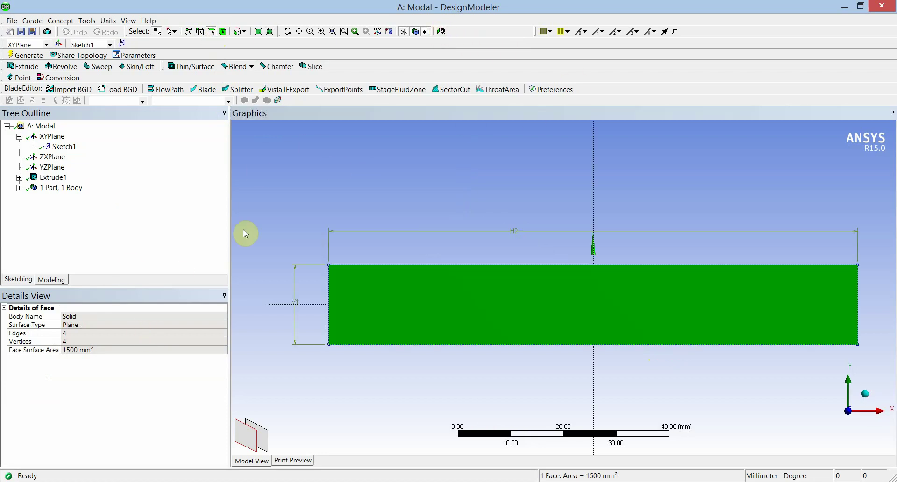
{"action": "left_click", "coordinate": [18, 280]}
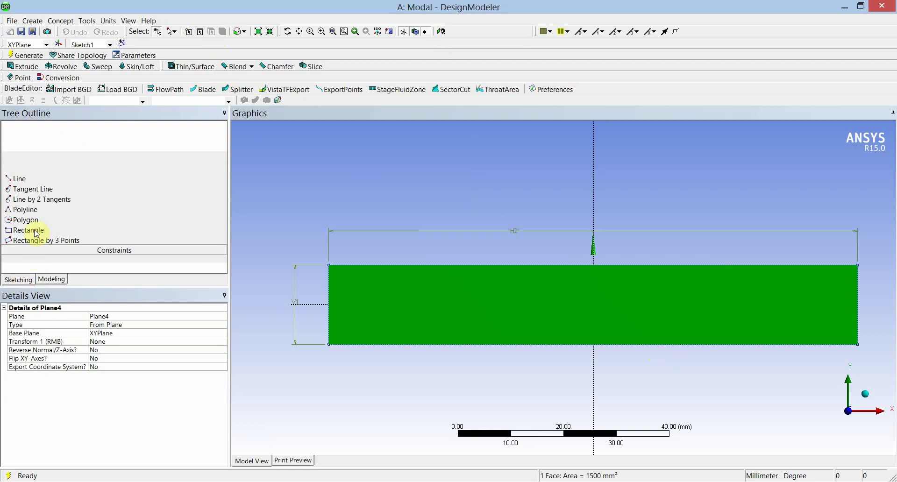
Sketch a rectangle about 40 mm tall over the end face, extending above and below it but inside its two vertical edges.
{"action": "left_click", "coordinate": [43, 191]}
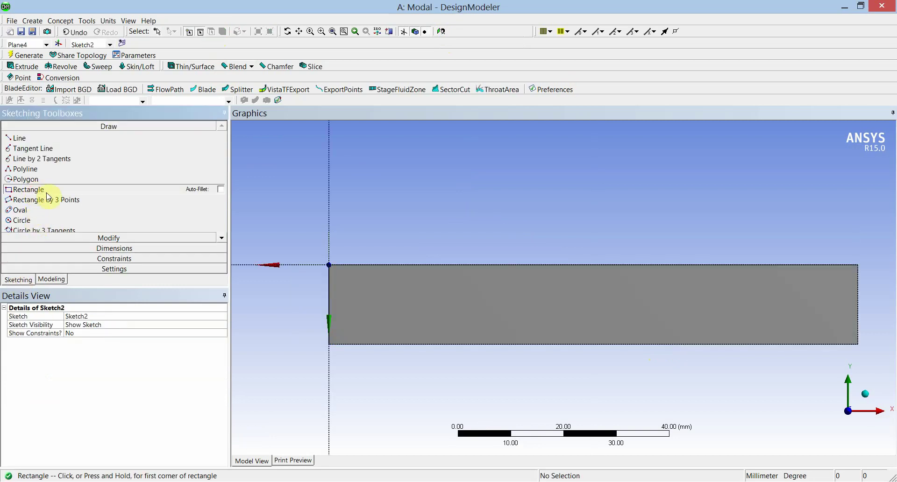
{"action": "left_click", "coordinate": [387, 194]}
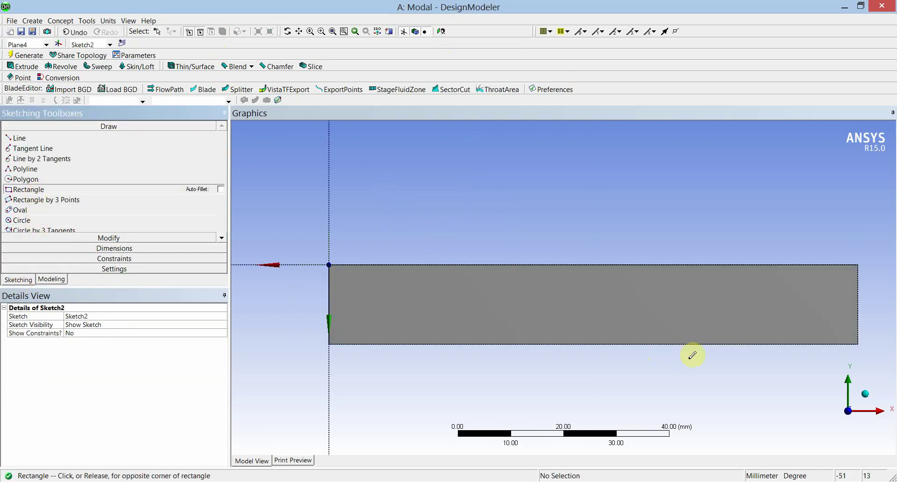
{"action": "left_click", "coordinate": [794, 411]}
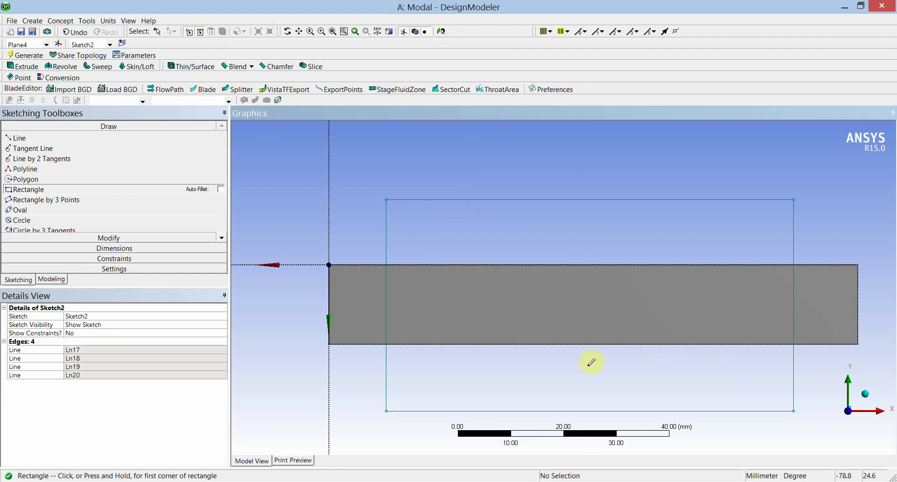
Apply Coincident constraints between the new rectangle's two vertical sides and the matching vertical edges of the end face.
{"action": "left_click", "coordinate": [120, 260]}
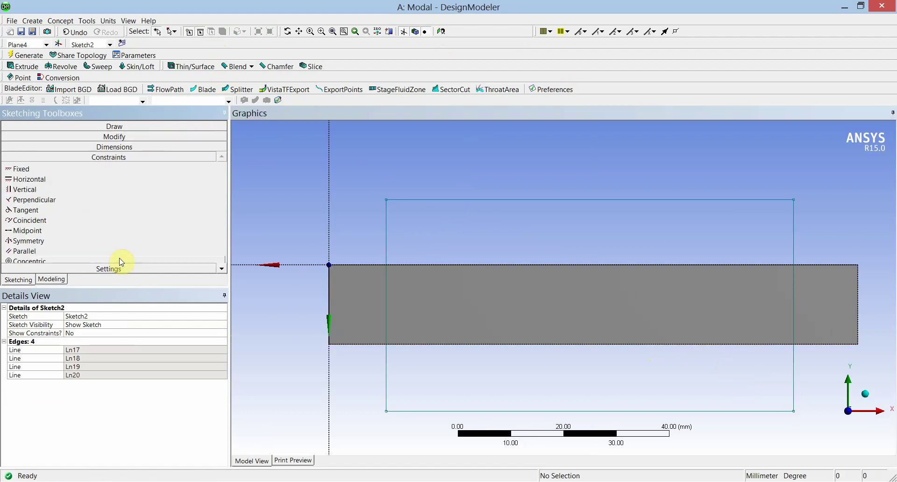
{"action": "left_click", "coordinate": [49, 221]}
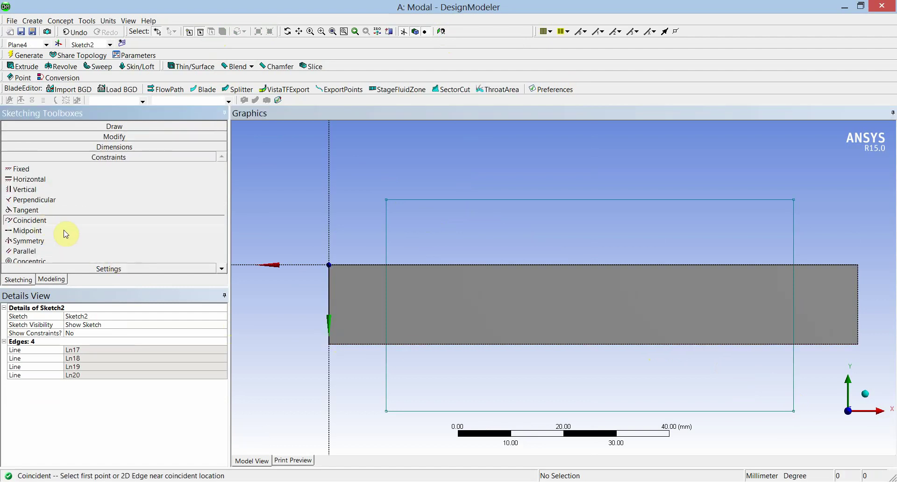
{"action": "left_click", "coordinate": [384, 250]}
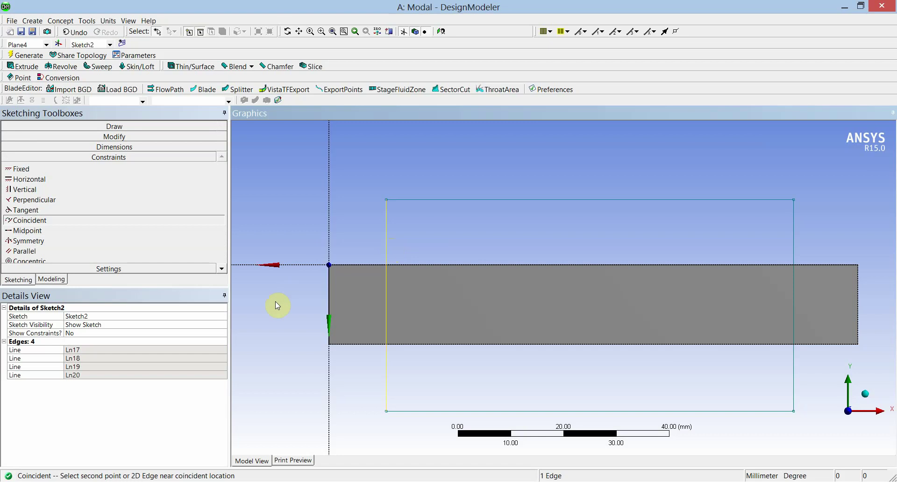
{"action": "left_click", "coordinate": [332, 293]}
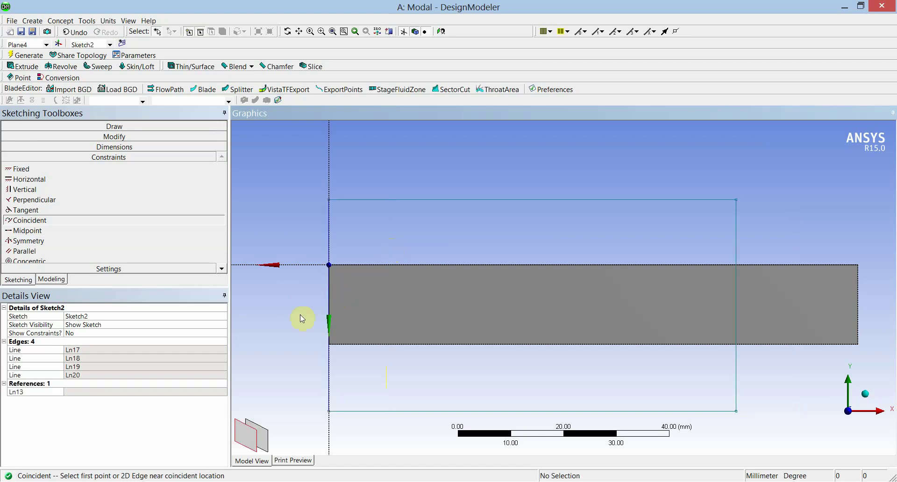
{"action": "left_click", "coordinate": [738, 253]}
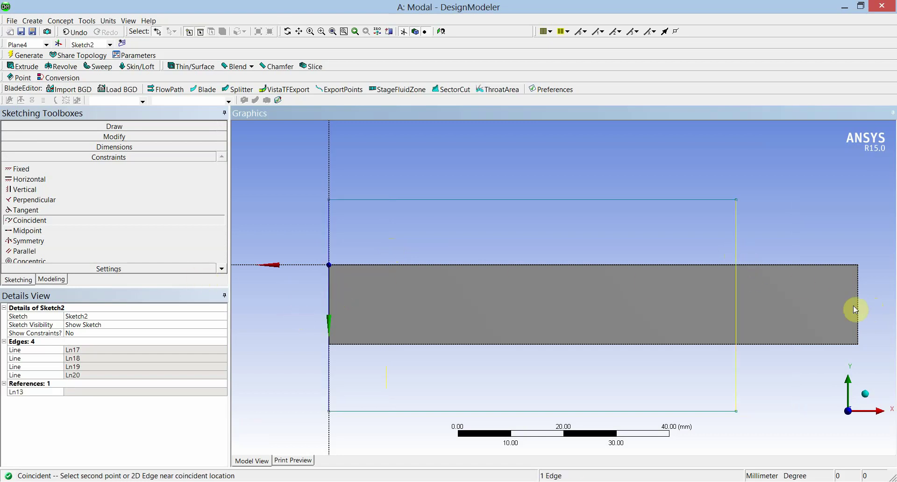
{"action": "left_click", "coordinate": [739, 281]}
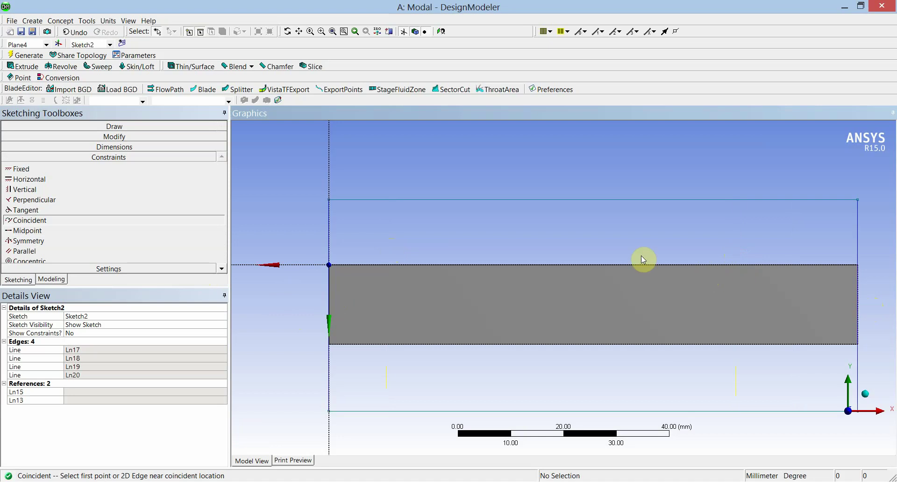
Add a Vertical dimension between the new rectangle's upper and lower edges and set it to 45 mm.
{"action": "left_click", "coordinate": [108, 148]}
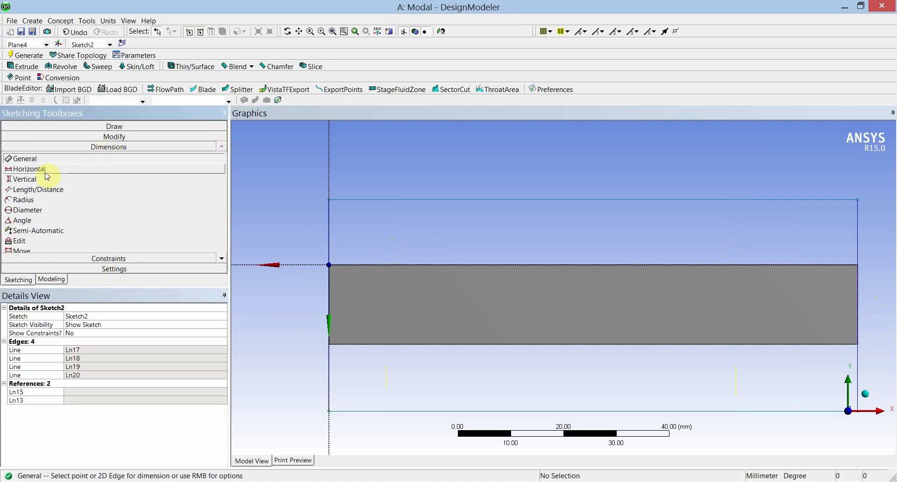
{"action": "left_click", "coordinate": [40, 179]}
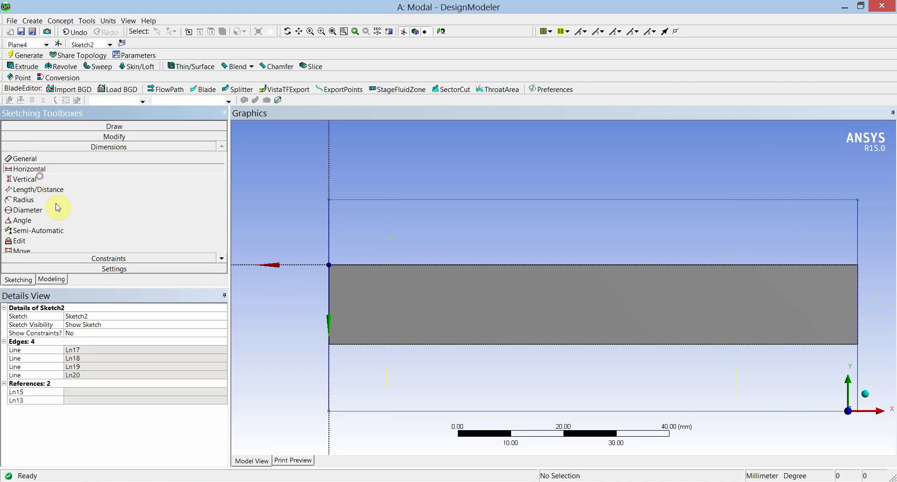
{"action": "left_click", "coordinate": [395, 200]}
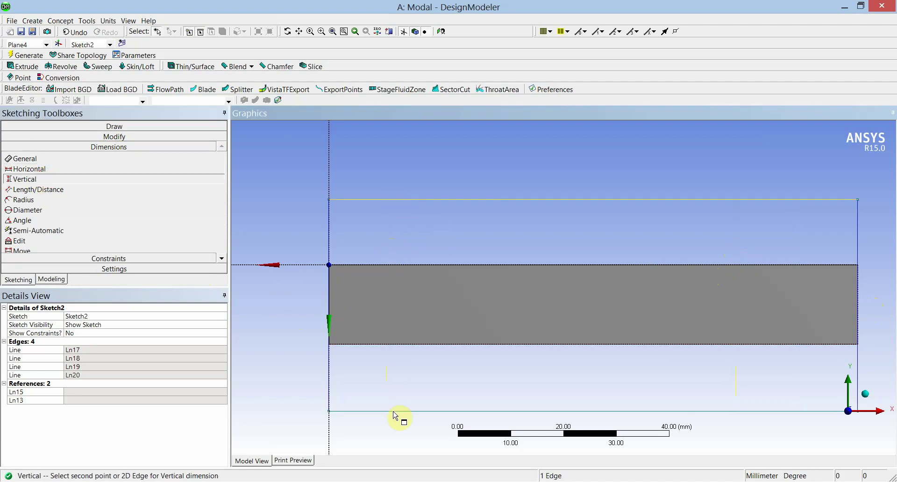
{"action": "left_click", "coordinate": [395, 416]}
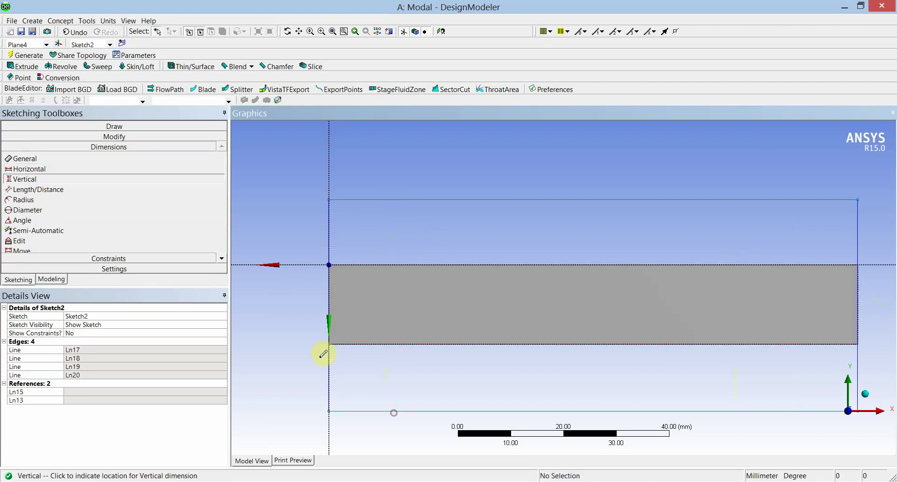
{"action": "left_click", "coordinate": [289, 317]}
{"action": "left_click", "coordinate": [103, 350]}
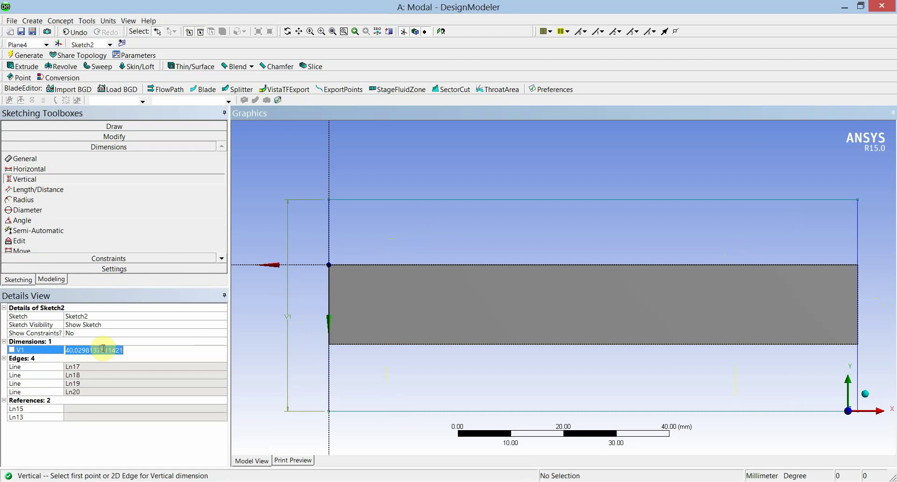
{"action": "type", "text": "45"}
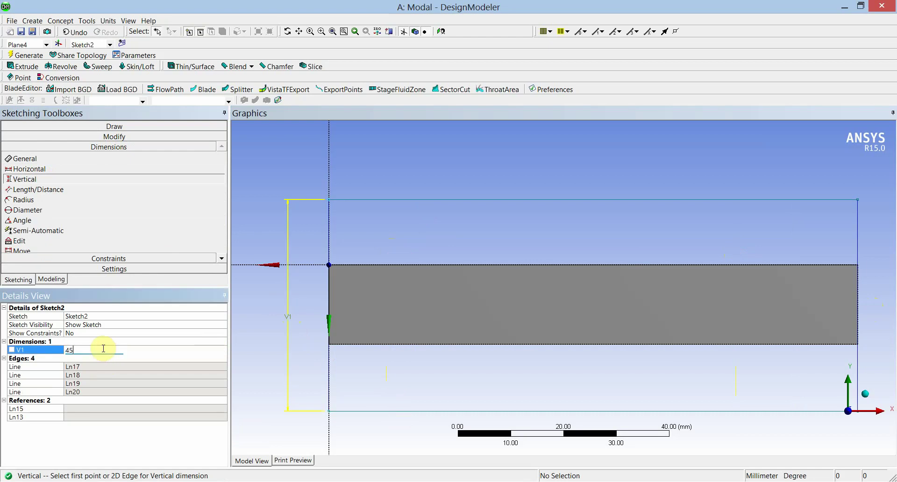
{"action": "key", "text": "Return"}
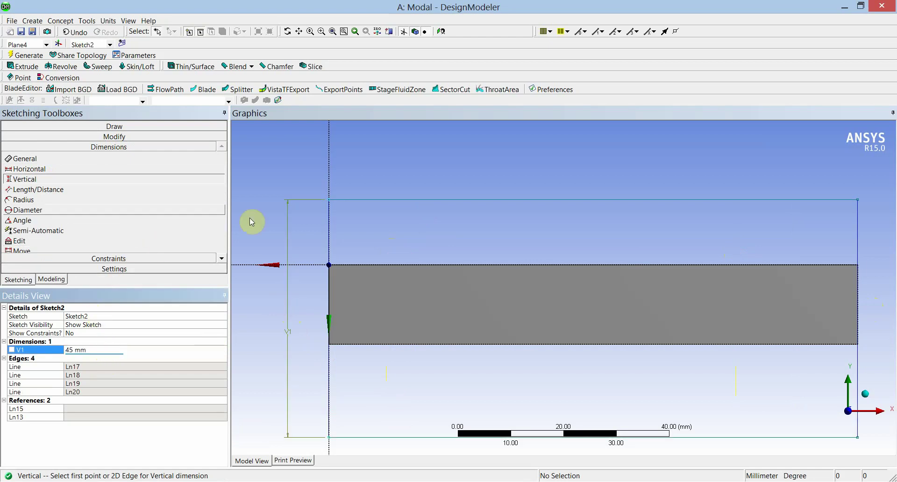
Add a Vertical dimension between the rectangle's upper edge and the beam end face's upper edge and set it to 15 mm.
{"action": "left_click", "coordinate": [367, 201]}
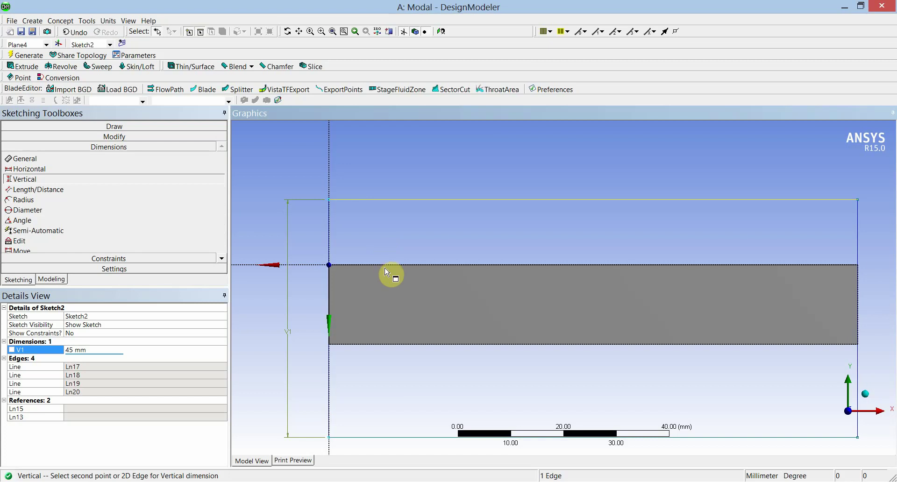
{"action": "left_click", "coordinate": [386, 265]}
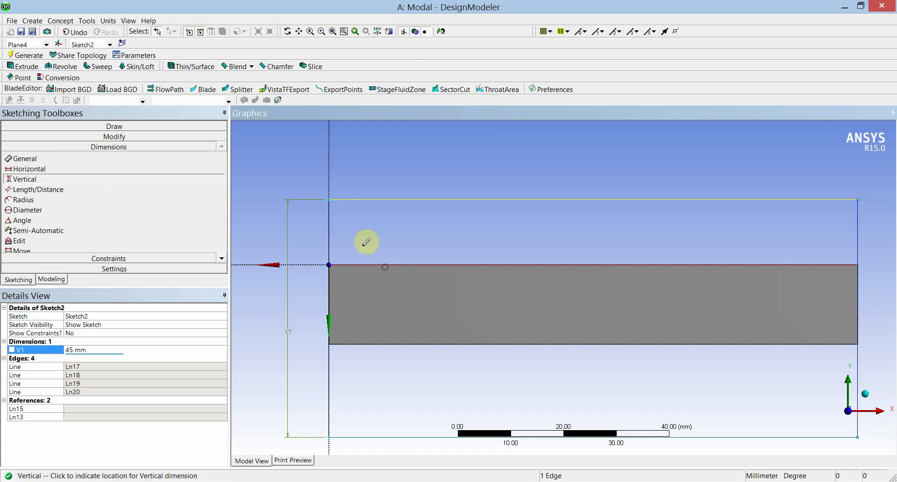
{"action": "left_click", "coordinate": [287, 256]}
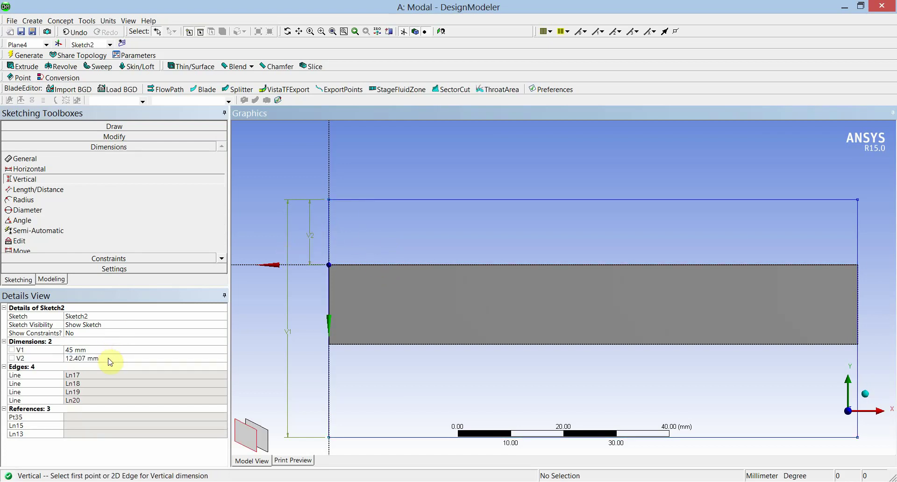
{"action": "left_click", "coordinate": [107, 359]}
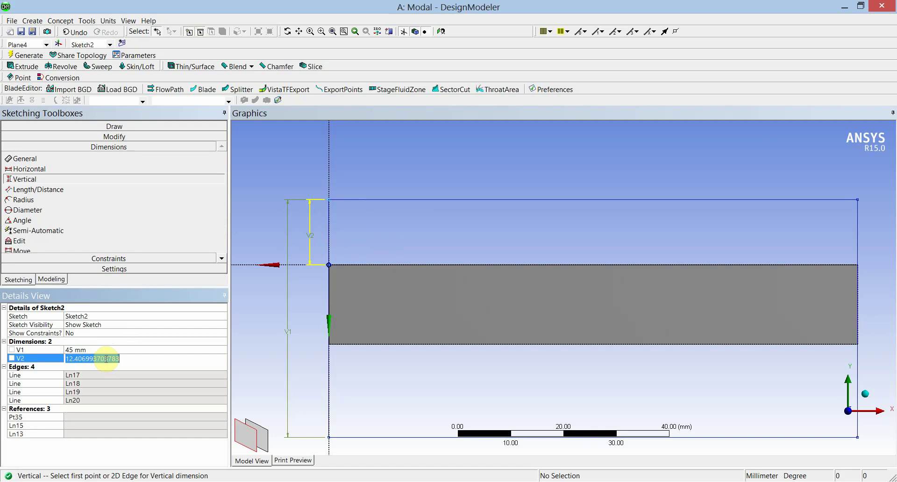
{"action": "type", "text": "15"}
{"action": "key", "text": "Return"}
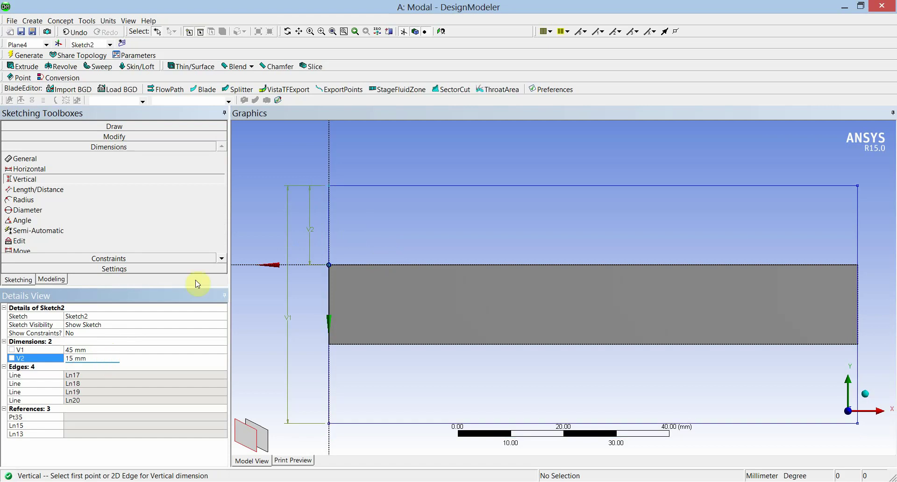
Extrude Sketch2 on Plane4 by 30 mm with Add Material and generate the end block on the beam.
{"action": "left_click", "coordinate": [52, 280]}
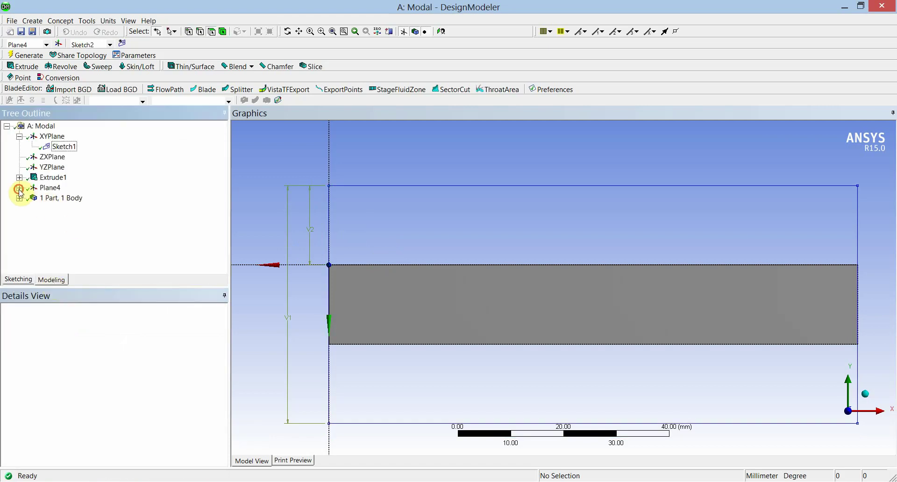
{"action": "left_click", "coordinate": [19, 189]}
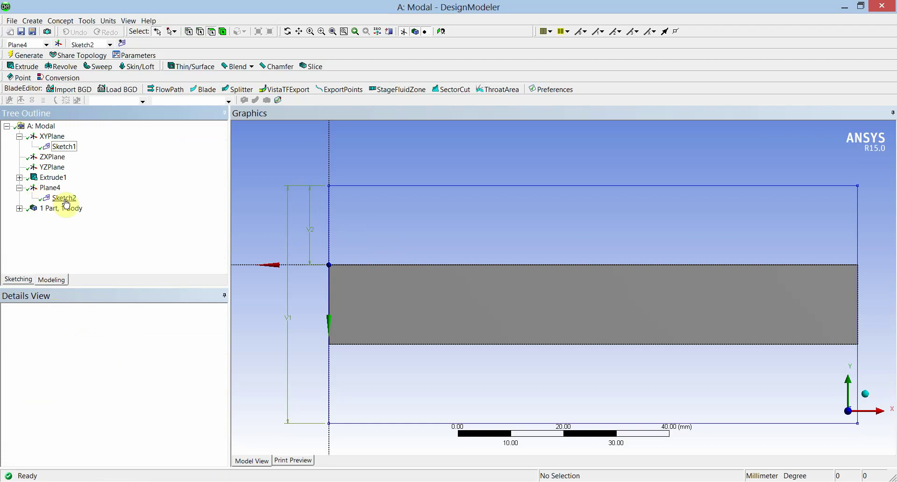
{"action": "left_click", "coordinate": [64, 198]}
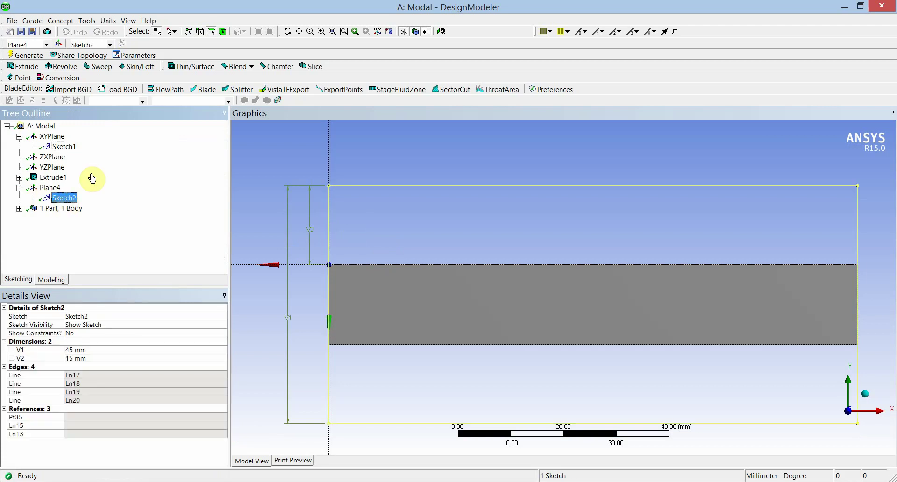
{"action": "left_click", "coordinate": [28, 68]}
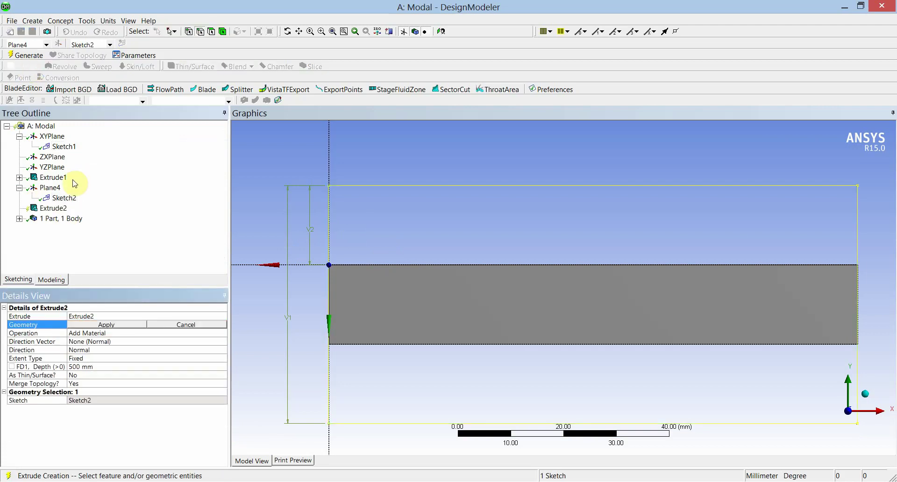
{"action": "left_click", "coordinate": [112, 323]}
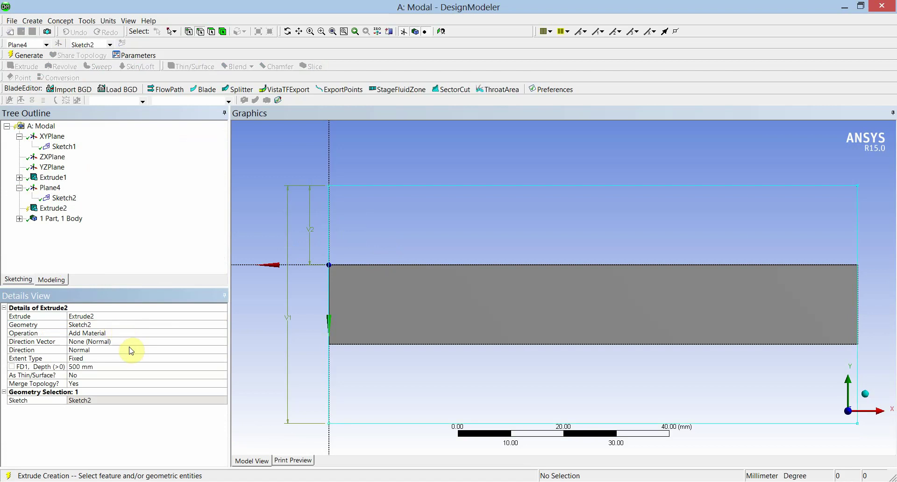
{"action": "left_click", "coordinate": [116, 368]}
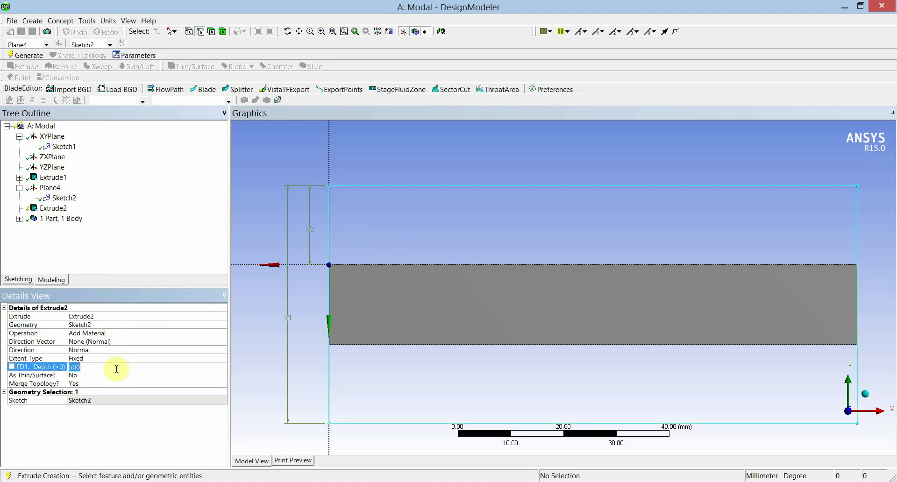
{"action": "type", "text": "30"}
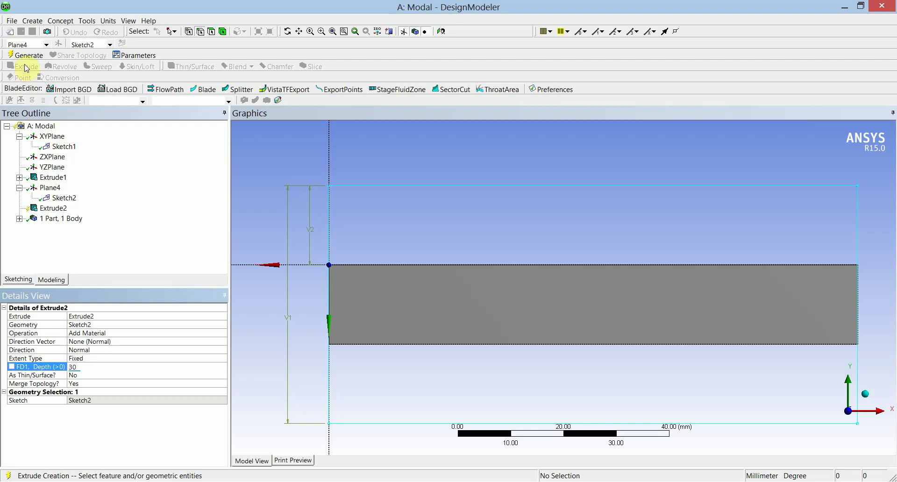
{"action": "left_click", "coordinate": [25, 55]}
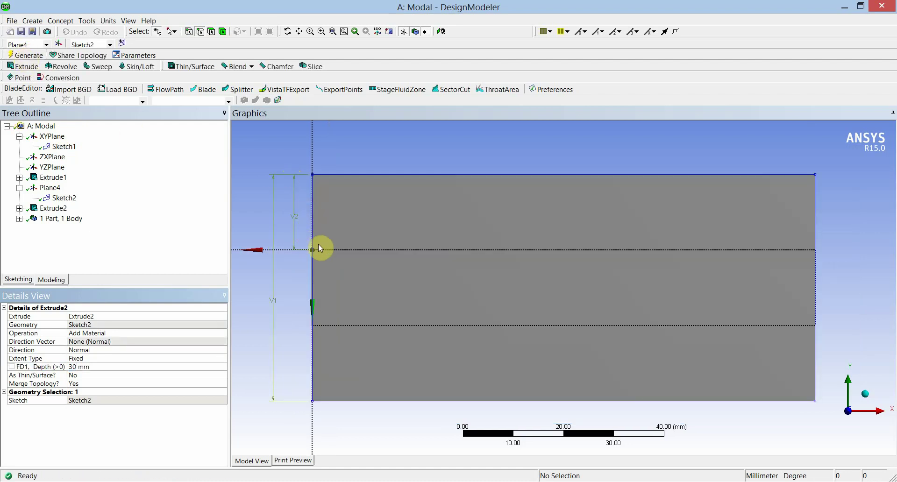
{"action": "middle_click_drag", "start_coordinate": [380, 180], "coordinate": [420, 258]}
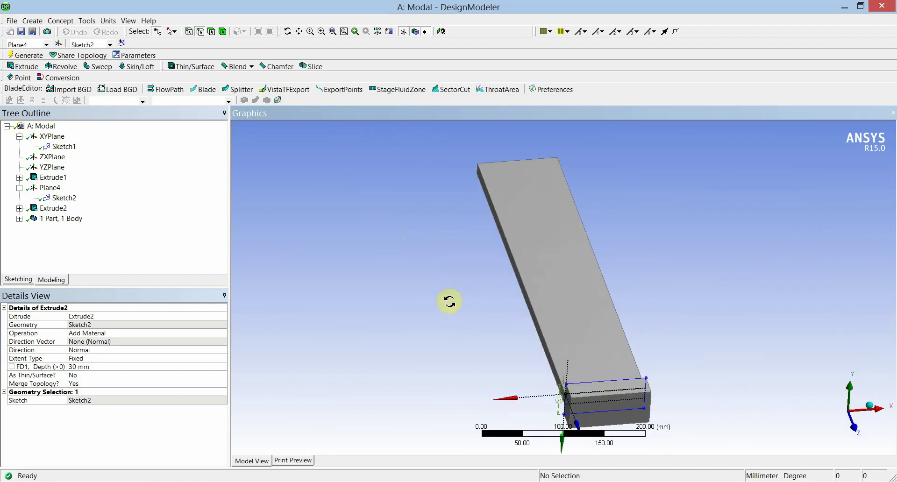
{"action": "middle_click_drag", "start_coordinate": [450, 300], "coordinate": [729, 360]}
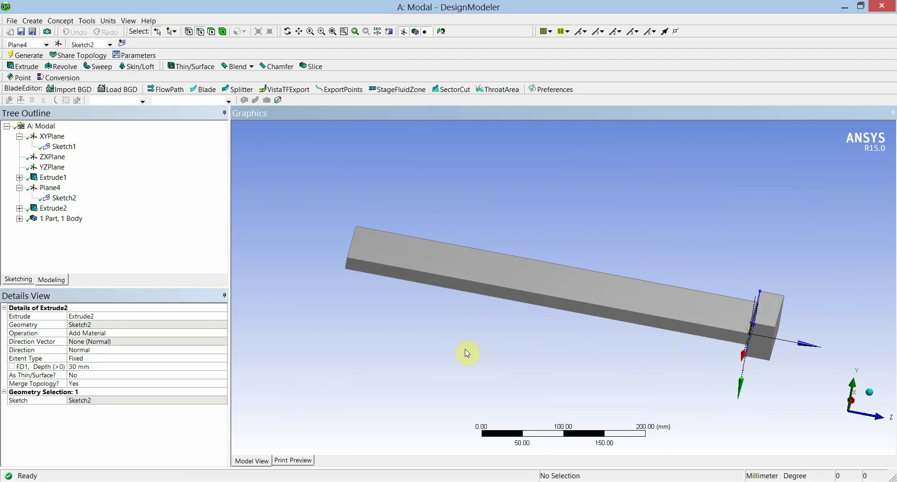
Close DesignModeler and open the modal system's Model in Mechanical.
{"action": "left_click", "coordinate": [887, 8]}
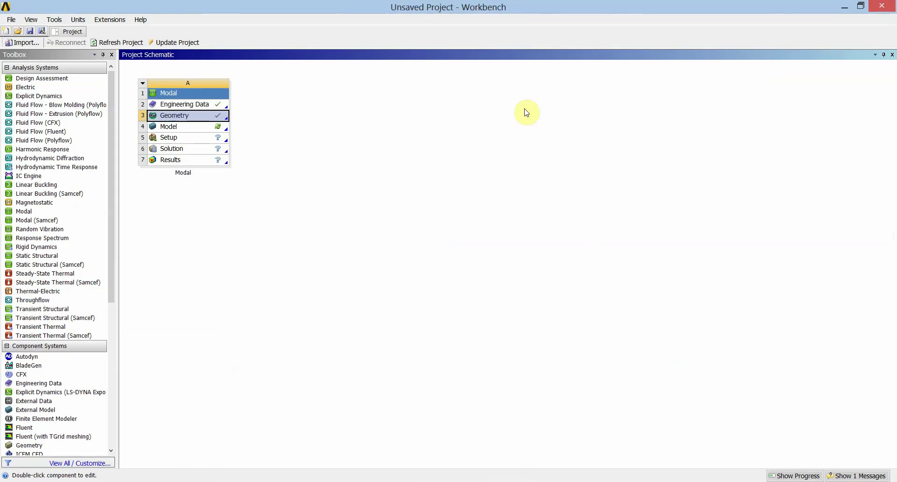
{"action": "left_click", "coordinate": [185, 130]}
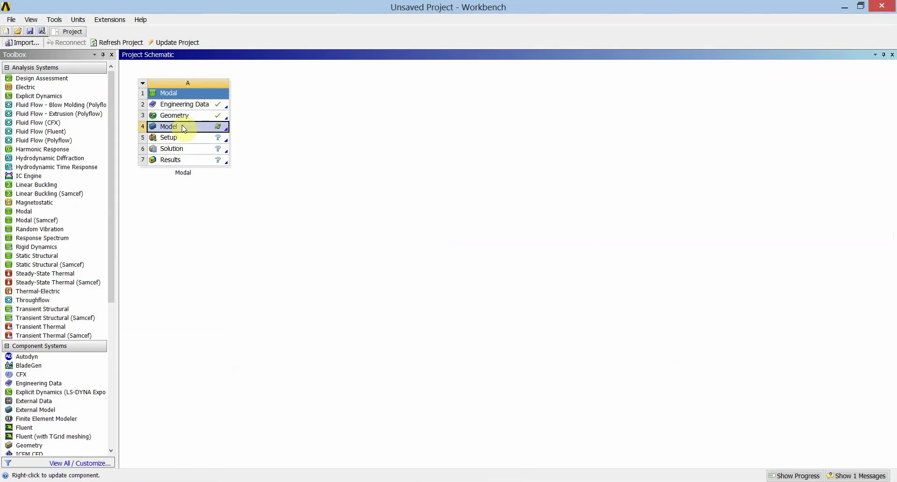
{"action": "double_click", "coordinate": [173, 131]}
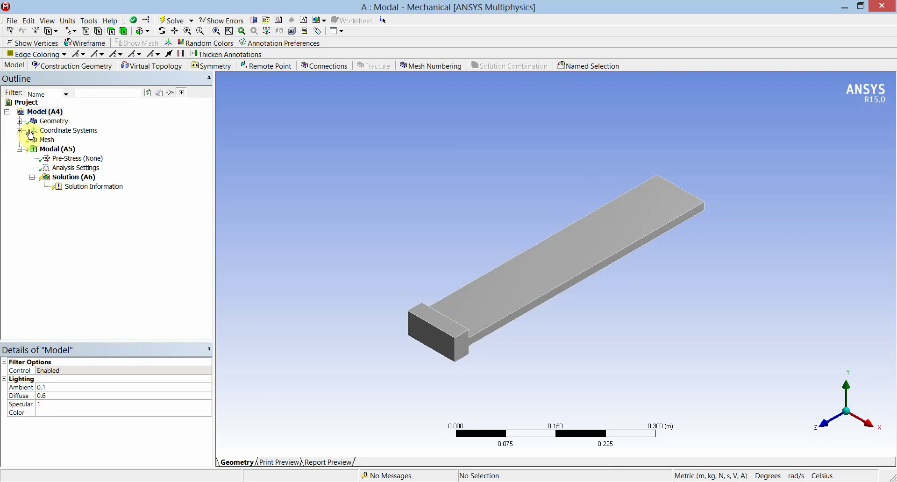
Examine the material assignment of the Solid body under Geometry.
{"action": "left_click", "coordinate": [19, 121]}
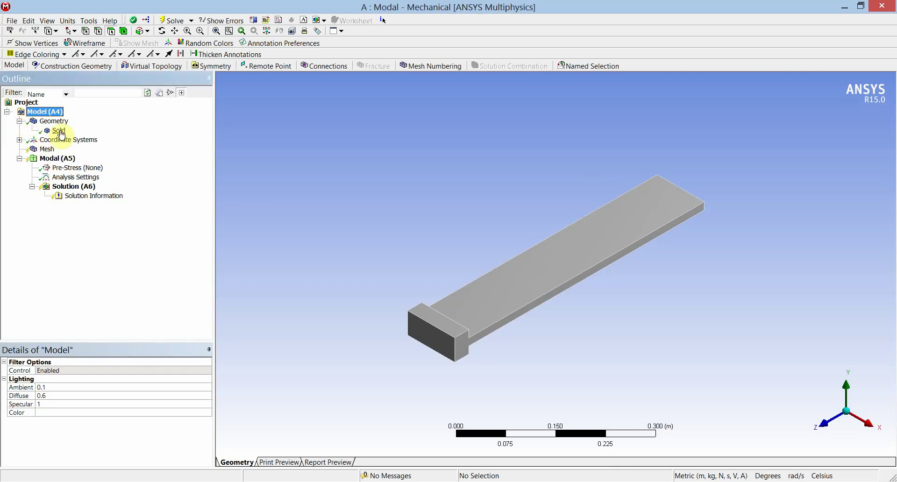
{"action": "left_click", "coordinate": [60, 131]}
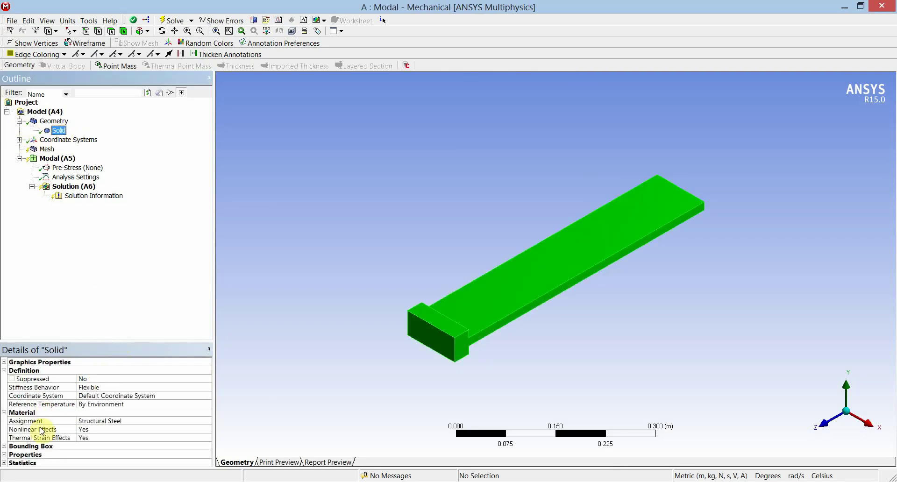
{"action": "left_click", "coordinate": [115, 422]}
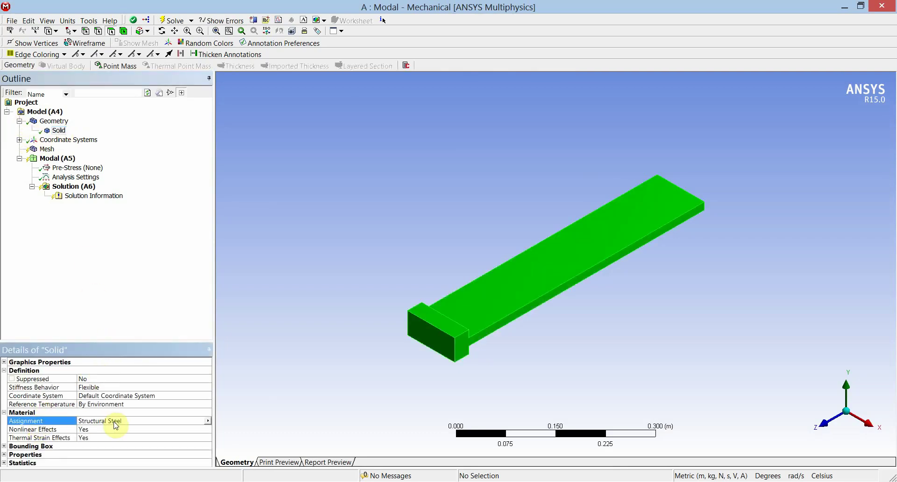
{"action": "left_click", "coordinate": [164, 307]}
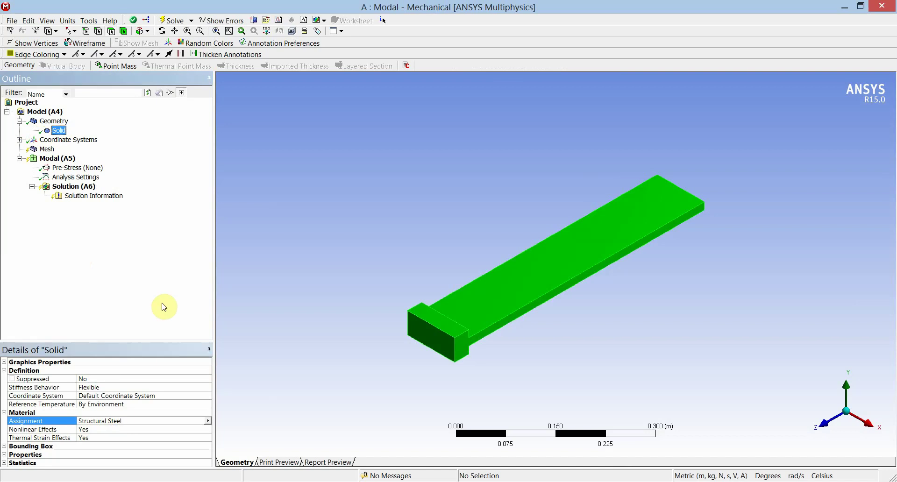
Generate the mesh of the solid with the default mesh settings.
{"action": "left_click", "coordinate": [47, 149]}
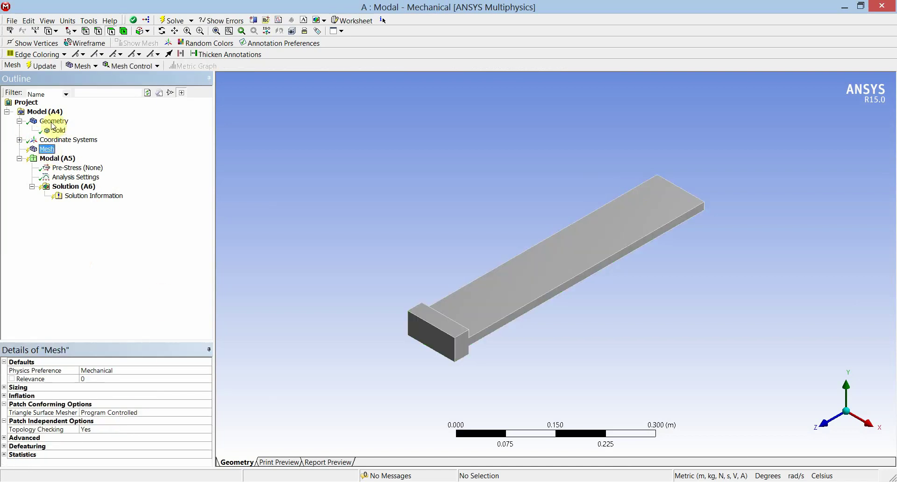
{"action": "left_click", "coordinate": [40, 63]}
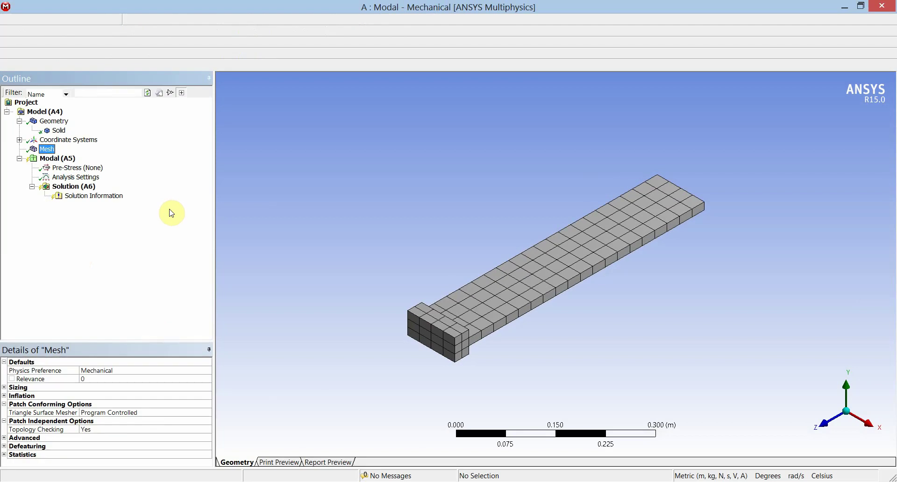
Set the mesh sizing's Relevance Center to Medium and update the mesh.
{"action": "left_click", "coordinate": [5, 388]}
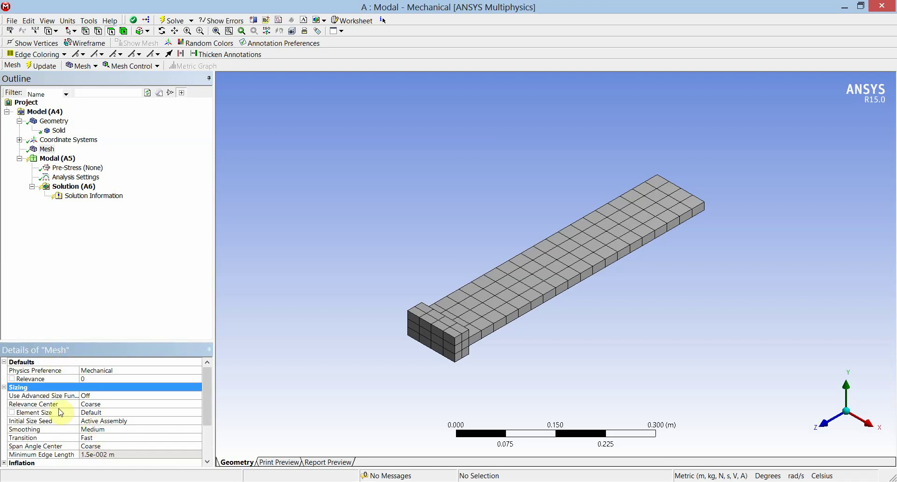
{"action": "left_click", "coordinate": [135, 404]}
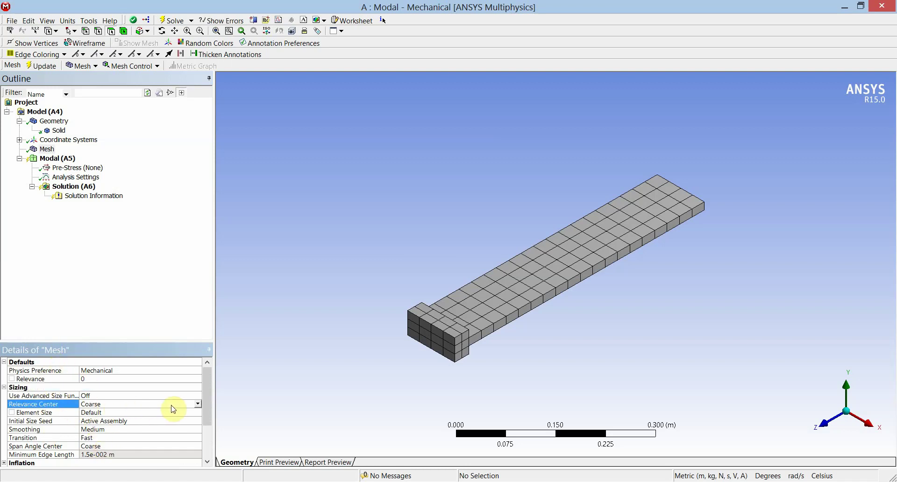
{"action": "left_click", "coordinate": [198, 405]}
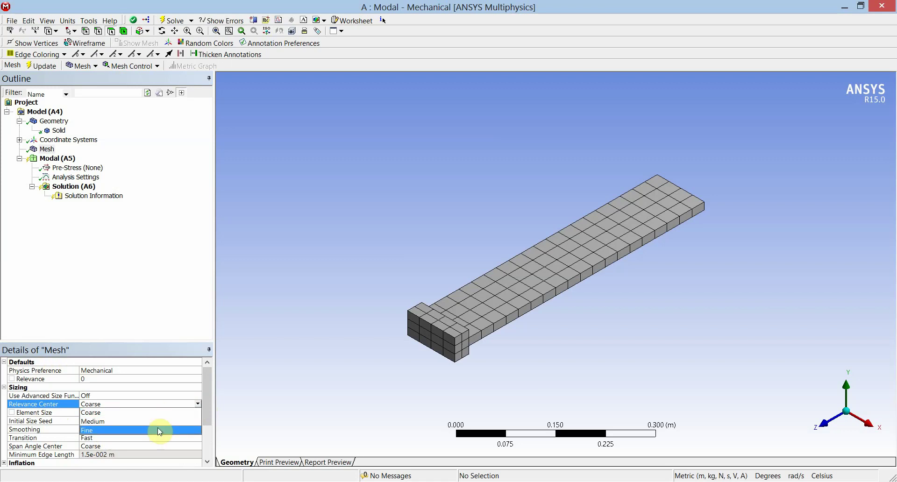
{"action": "left_click", "coordinate": [158, 424]}
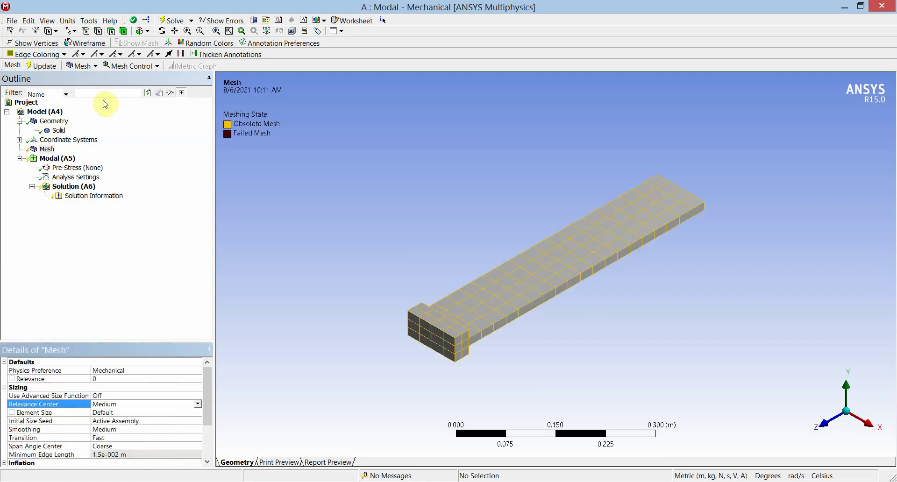
{"action": "left_click", "coordinate": [45, 66]}
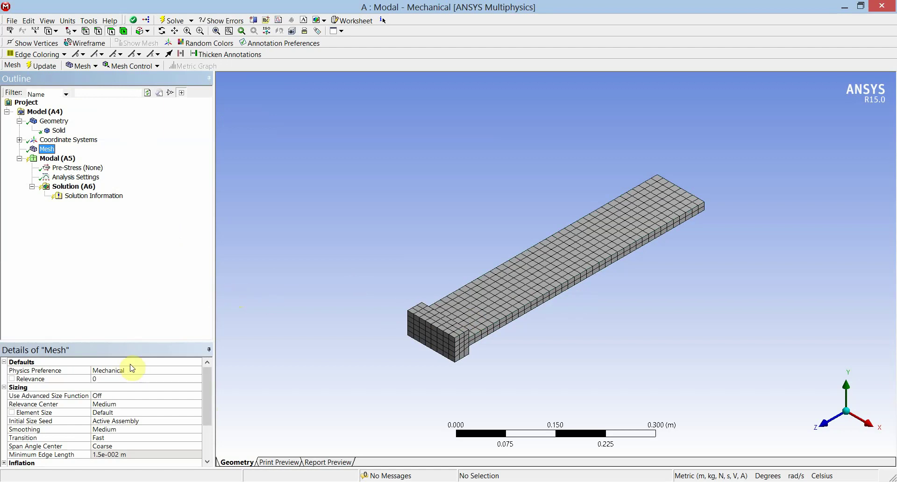
Set the mesh's Relevance Center back to Coarse and update the mesh.
{"action": "left_click", "coordinate": [183, 414]}
{"action": "left_click", "coordinate": [202, 404]}
{"action": "left_click", "coordinate": [198, 404]}
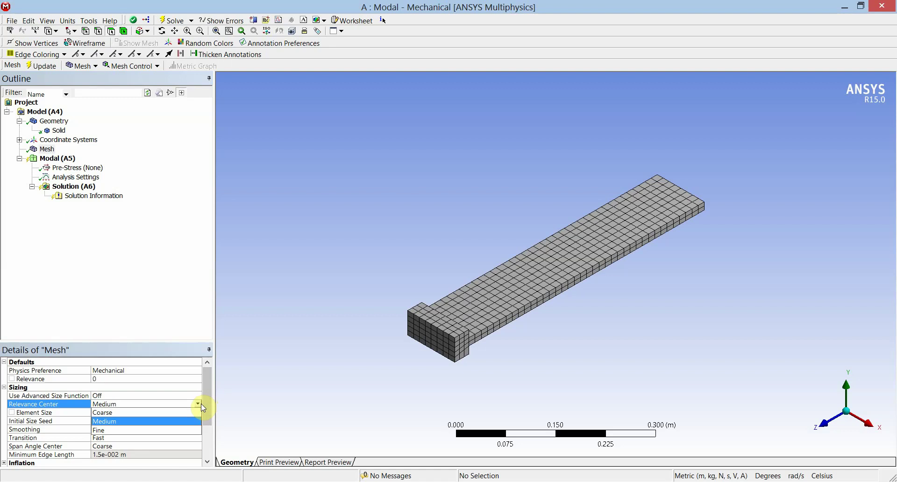
{"action": "left_click", "coordinate": [172, 410]}
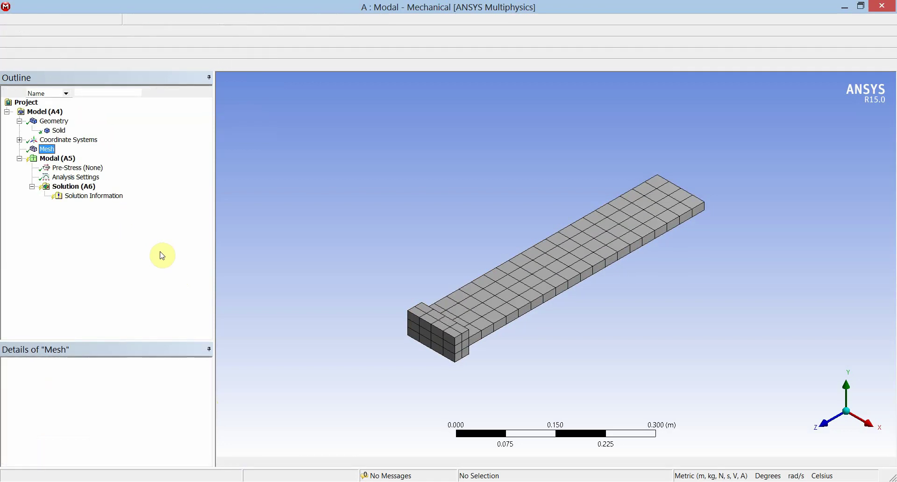
Add a Fixed Support to the modal analysis on the beam's end face opposite the end block.
{"action": "left_click", "coordinate": [69, 164]}
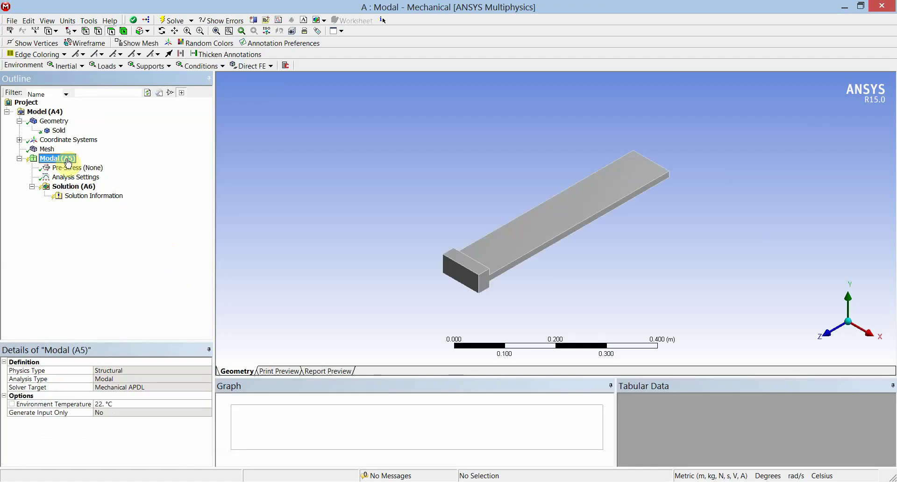
{"action": "right_click", "coordinate": [69, 164]}
{"action": "mouse_move", "coordinate": [82, 165]}
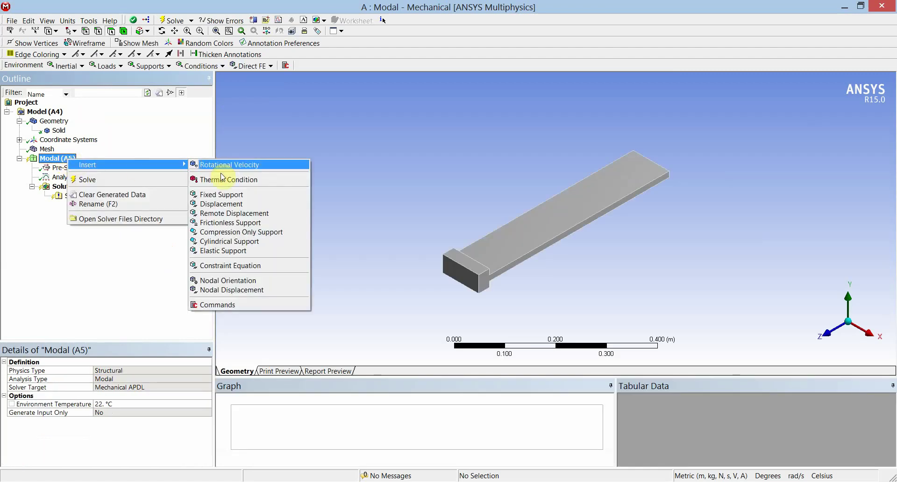
{"action": "left_click", "coordinate": [226, 198]}
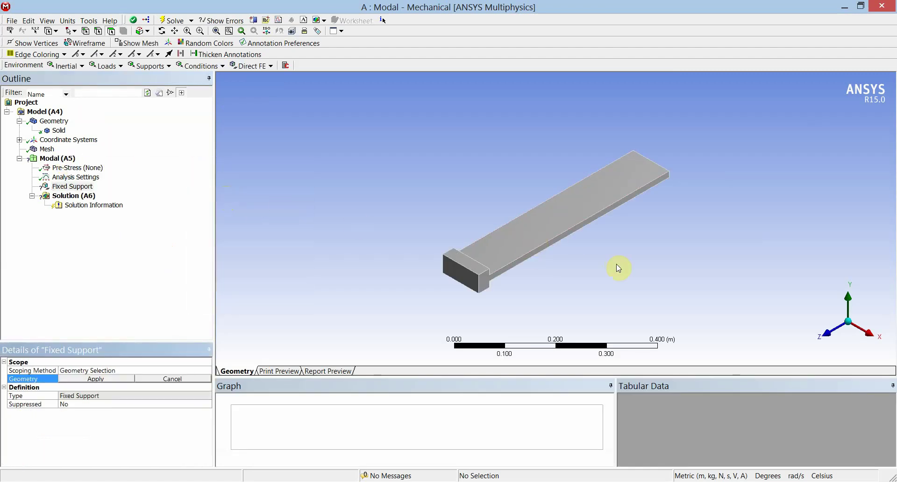
{"action": "middle_click_drag", "start_coordinate": [620, 266], "coordinate": [292, 265]}
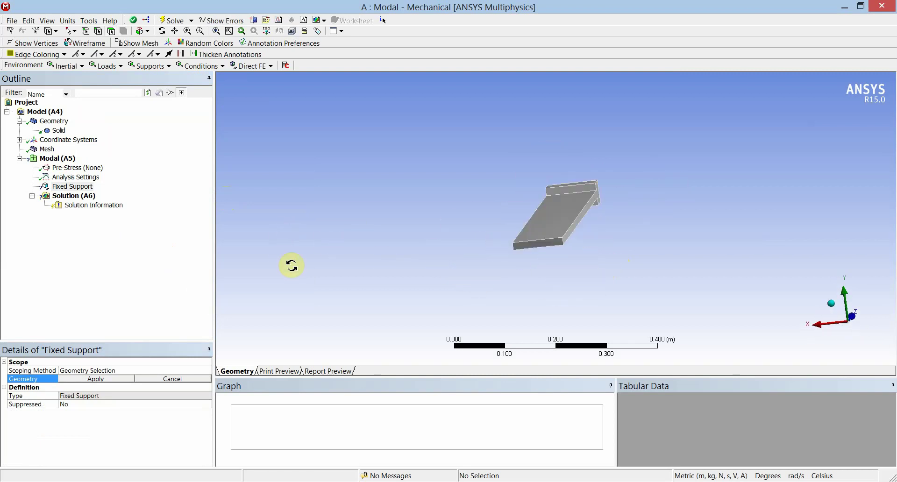
{"action": "left_click", "coordinate": [543, 245]}
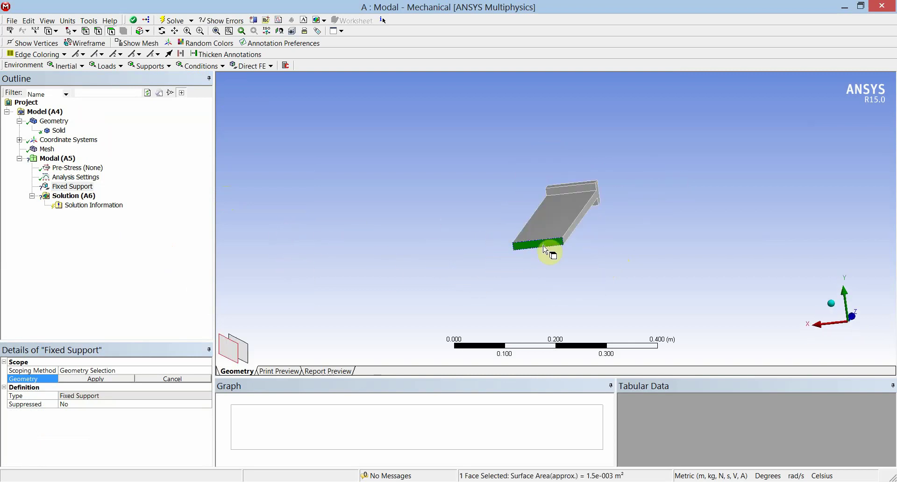
{"action": "left_click", "coordinate": [95, 379]}
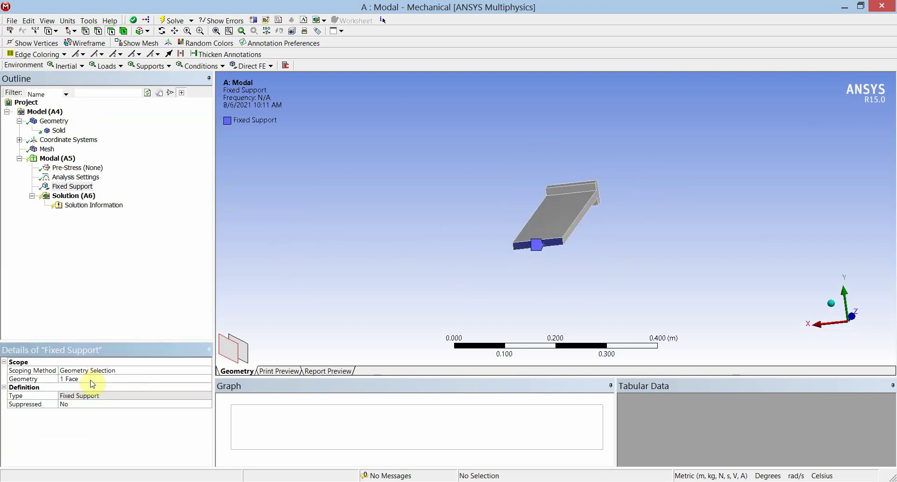
Examine the natural frequencies tabulated for the modes of the modal solution.
{"action": "middle_click_drag", "start_coordinate": [536, 311], "coordinate": [327, 311]}
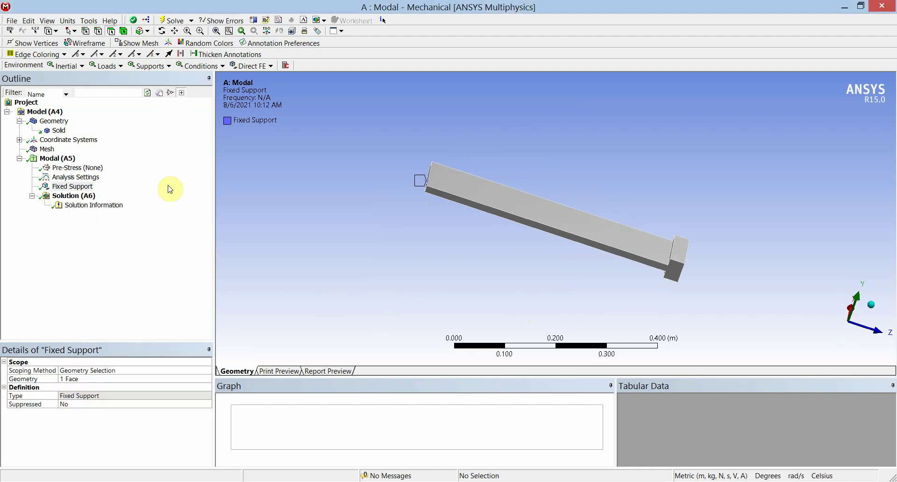
{"action": "left_click", "coordinate": [86, 196]}
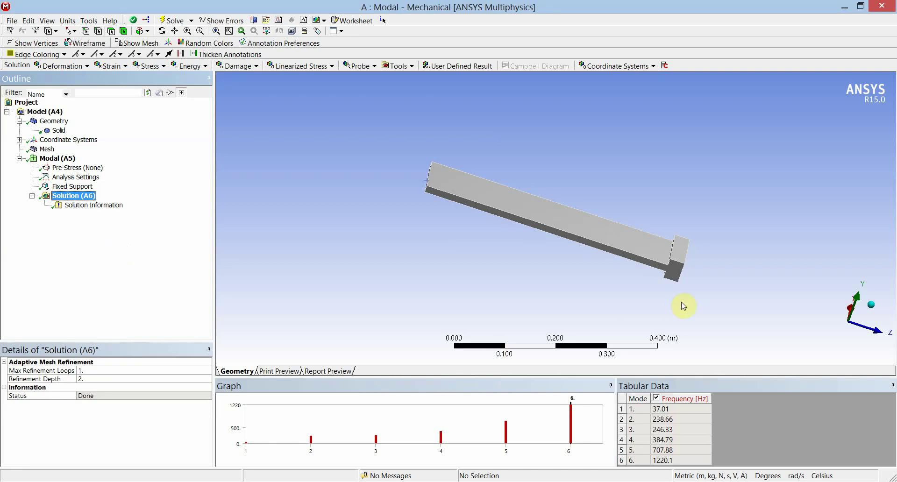
{"action": "mouse_move", "coordinate": [698, 303]}
{"action": "middle_mouse_down"}
{"action": "mouse_move", "coordinate": [682, 257]}
{"action": "mouse_move", "coordinate": [717, 266]}
{"action": "mouse_move", "coordinate": [715, 299]}
{"action": "middle_mouse_up"}
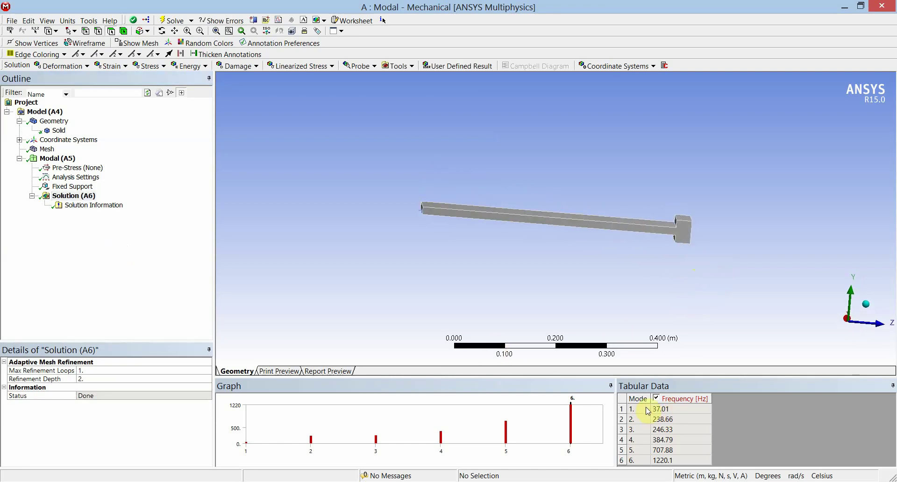
{"action": "left_click_drag", "start_coordinate": [644, 409], "coordinate": [676, 462]}
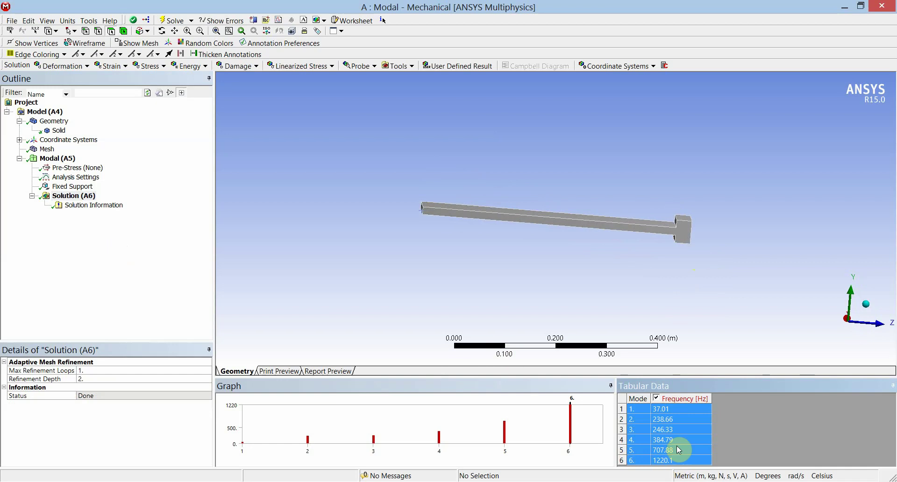
Set Max Modes to Find to 4 in the Analysis Settings and solve the modal analysis again.
{"action": "left_click", "coordinate": [90, 180]}
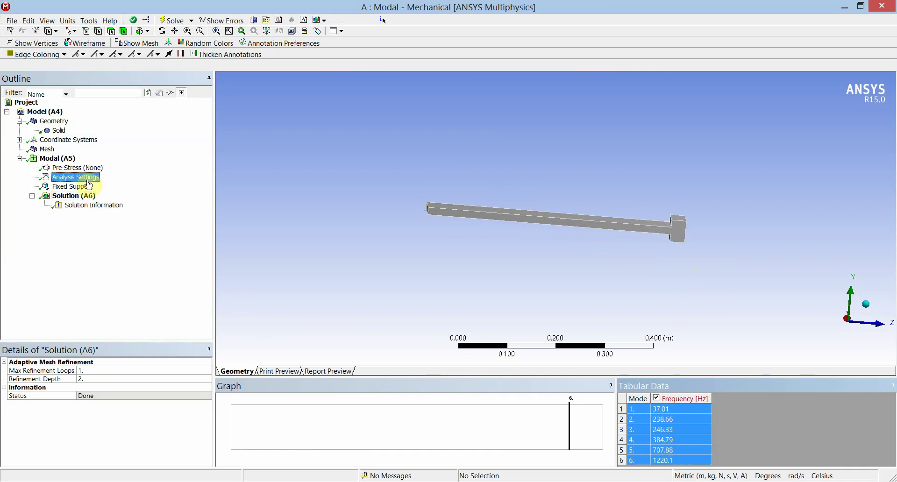
{"action": "left_click", "coordinate": [112, 371]}
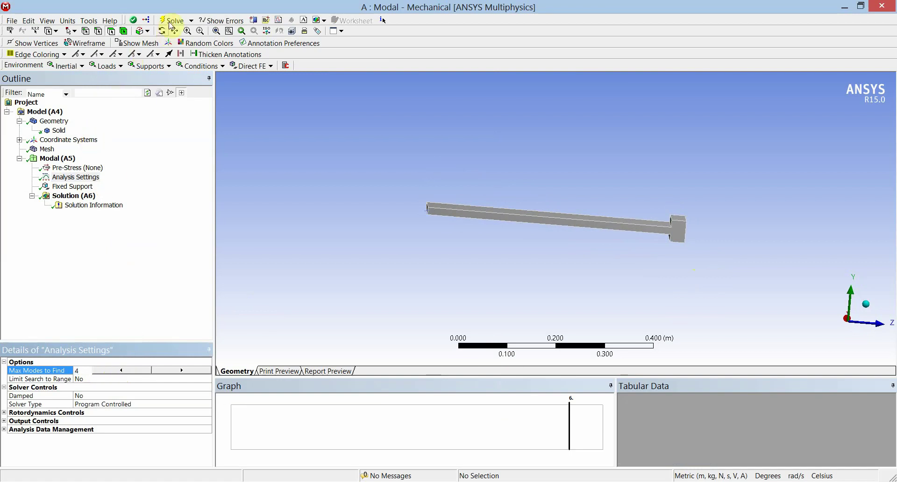
{"action": "key", "text": "Return"}
{"action": "key", "text": "F5"}
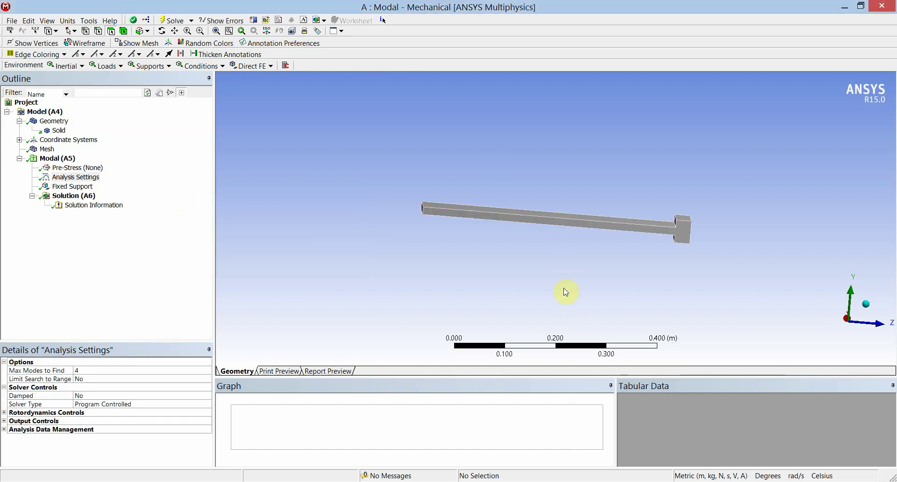
Examine the frequencies of modes 1 to 4 in the recalculated solution.
{"action": "left_click", "coordinate": [74, 196]}
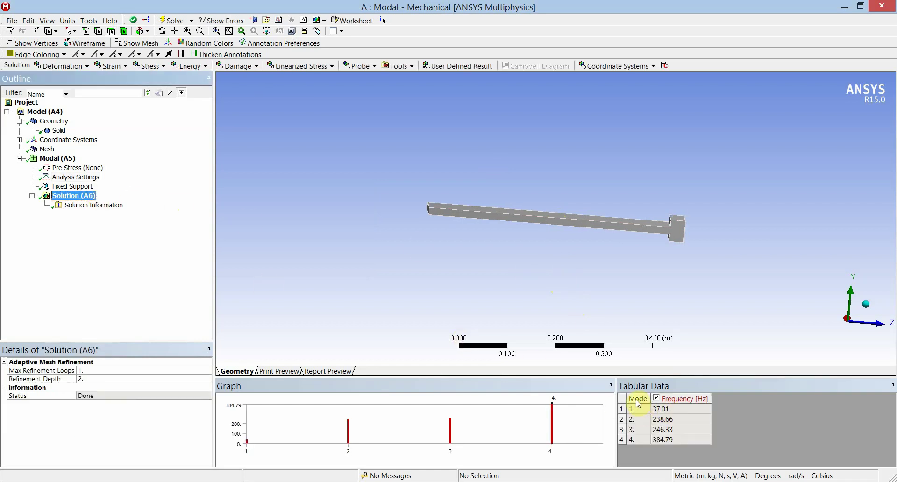
{"action": "left_click_drag", "start_coordinate": [638, 402], "coordinate": [692, 434]}
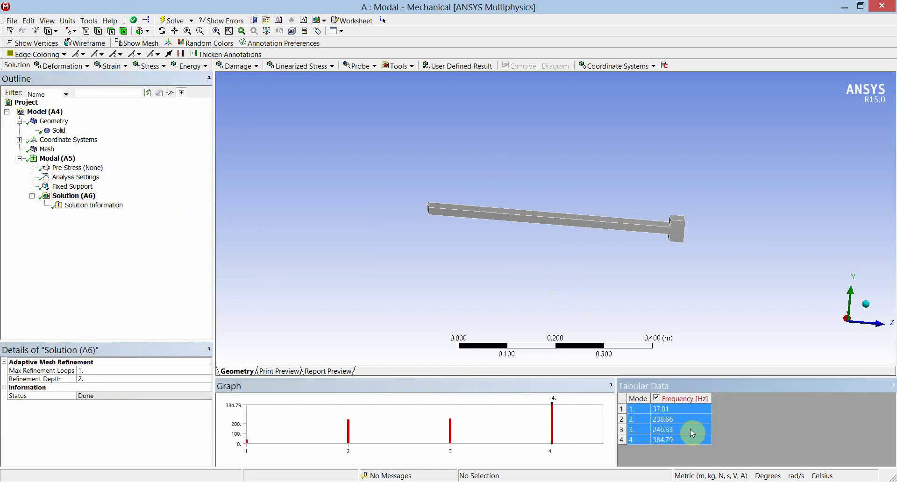
{"action": "left_click", "coordinate": [675, 409]}
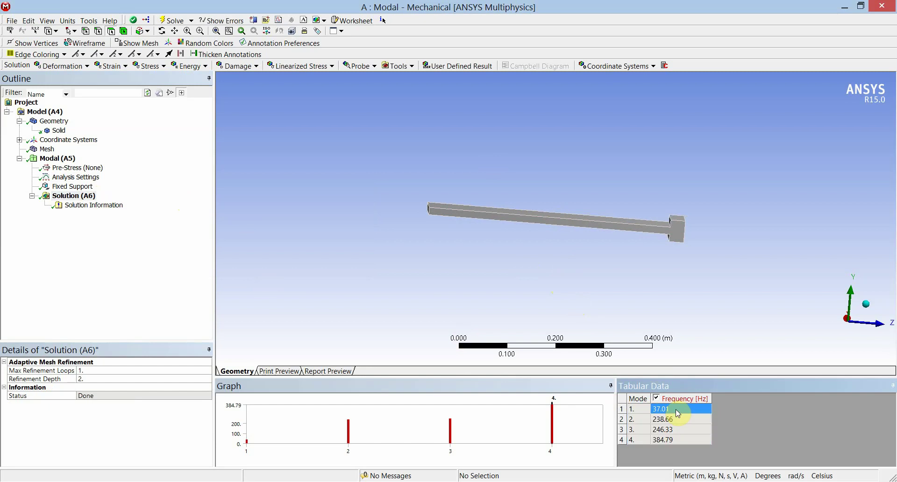
{"action": "left_click", "coordinate": [682, 439]}
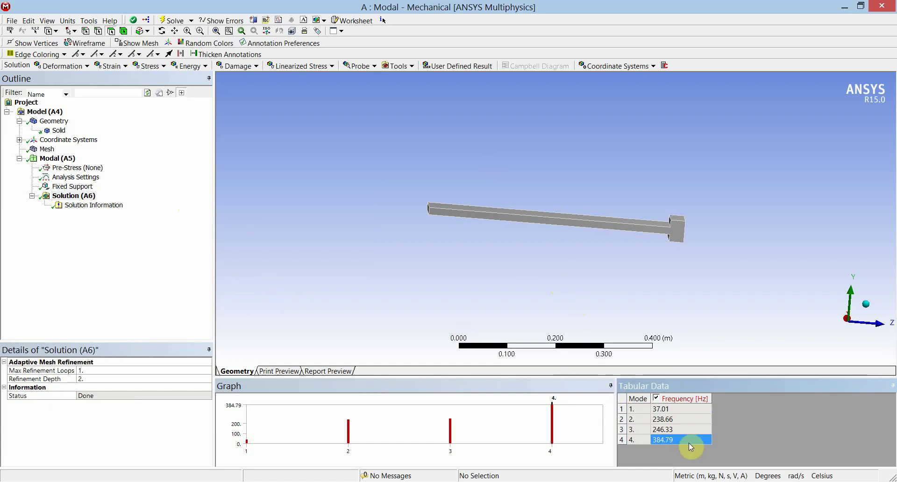
Create mode shape results for all four modes in the solution's frequency table.
{"action": "left_click_drag", "start_coordinate": [640, 410], "coordinate": [685, 439]}
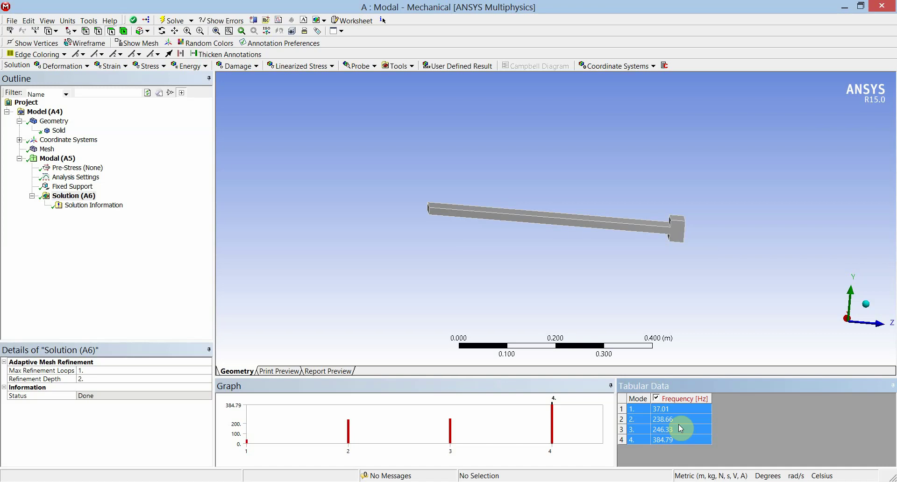
{"action": "right_click", "coordinate": [681, 428]}
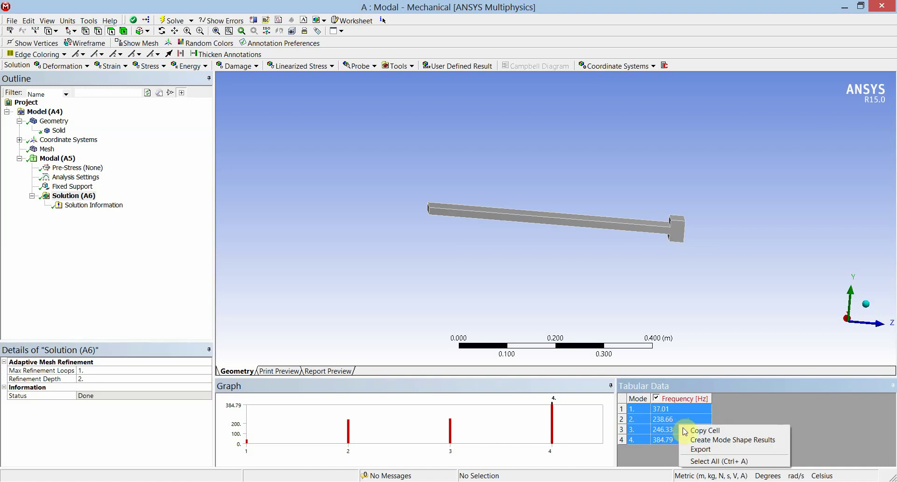
{"action": "left_click", "coordinate": [696, 441]}
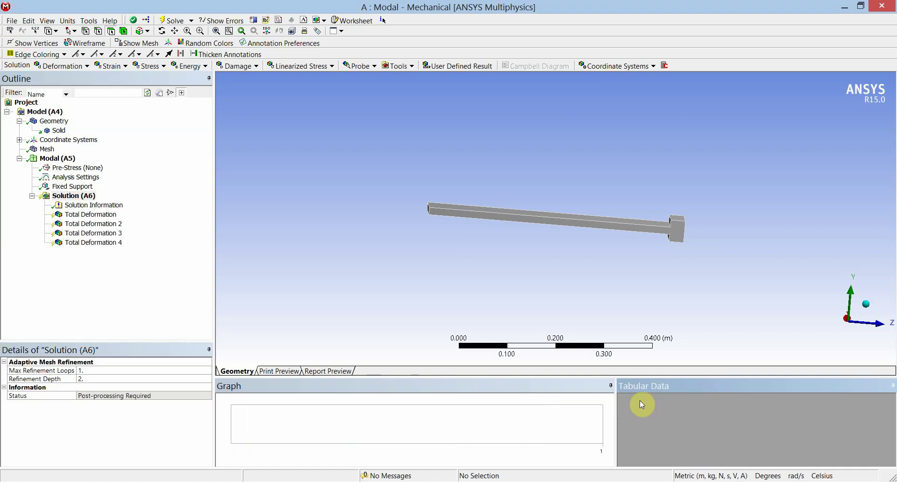
Go through the four Total Deformation results and evaluate them by solving.
{"action": "left_click", "coordinate": [106, 217]}
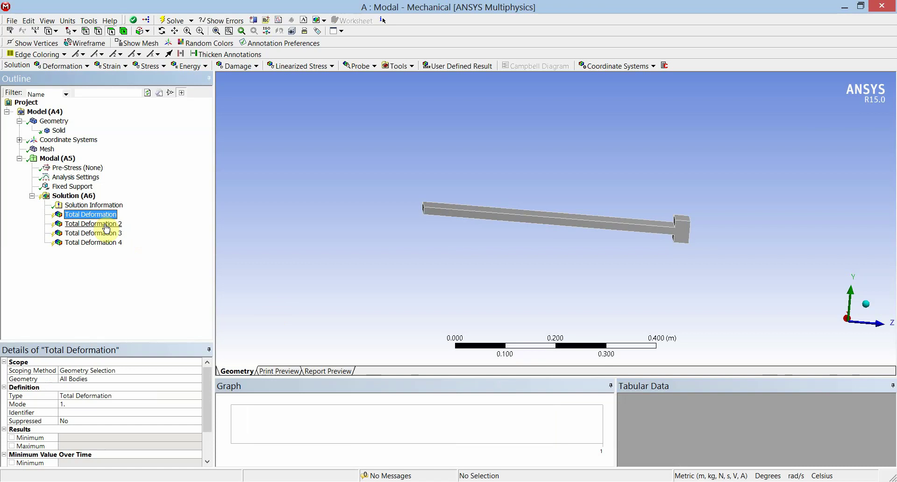
{"action": "left_click", "coordinate": [109, 225]}
{"action": "left_click", "coordinate": [112, 234]}
{"action": "left_click", "coordinate": [116, 248]}
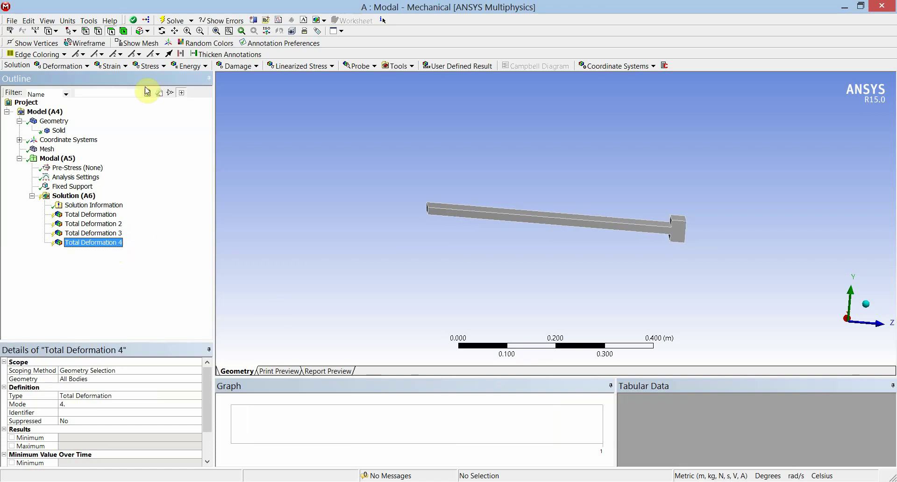
{"action": "left_click", "coordinate": [172, 20]}
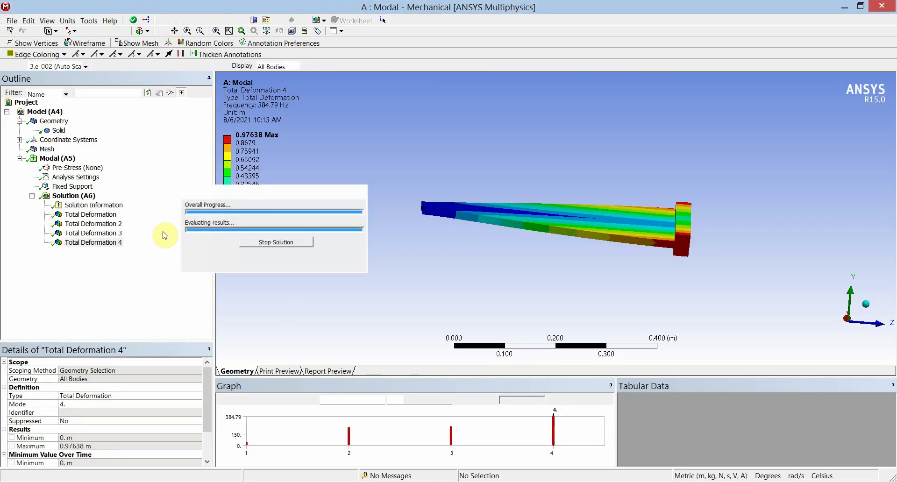
Display the first mode's Total Deformation in an angled close-up view and animate it.
{"action": "left_click", "coordinate": [107, 216]}
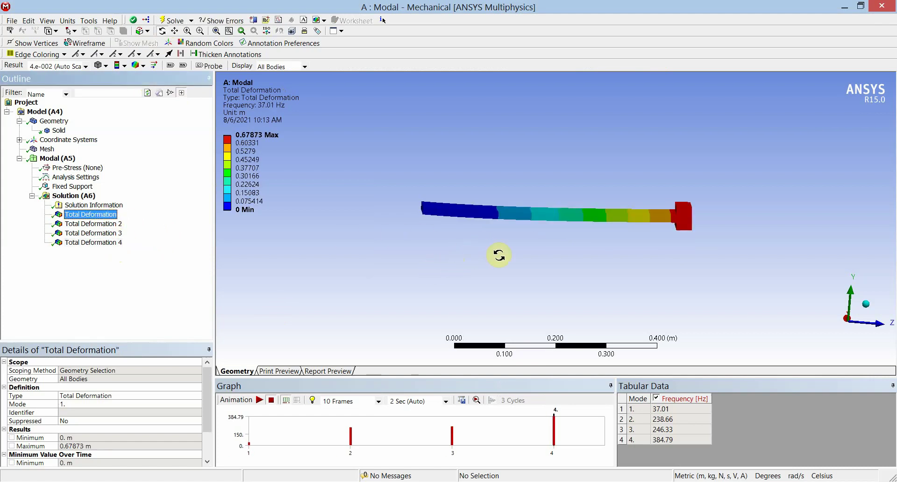
{"action": "left_click_drag", "start_coordinate": [499, 255], "coordinate": [478, 260]}
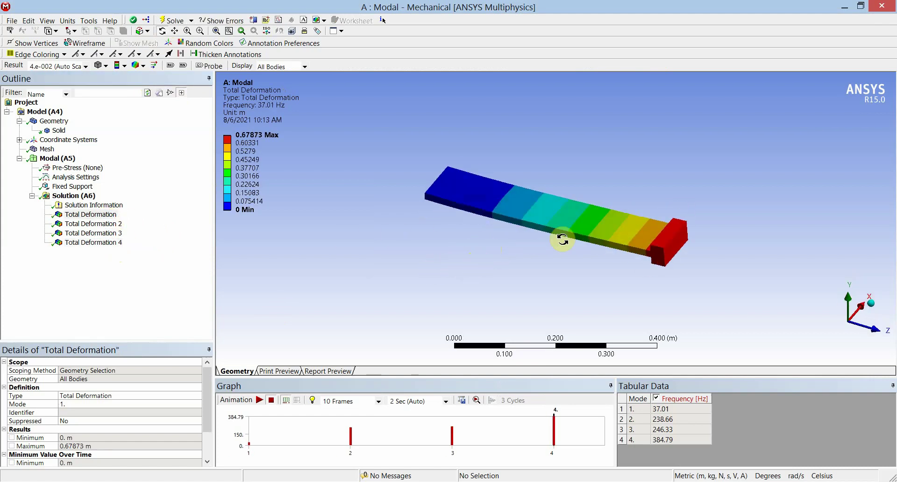
{"action": "scroll", "coordinate": [561, 234], "scroll_direction": "up", "scroll_amount": 3}
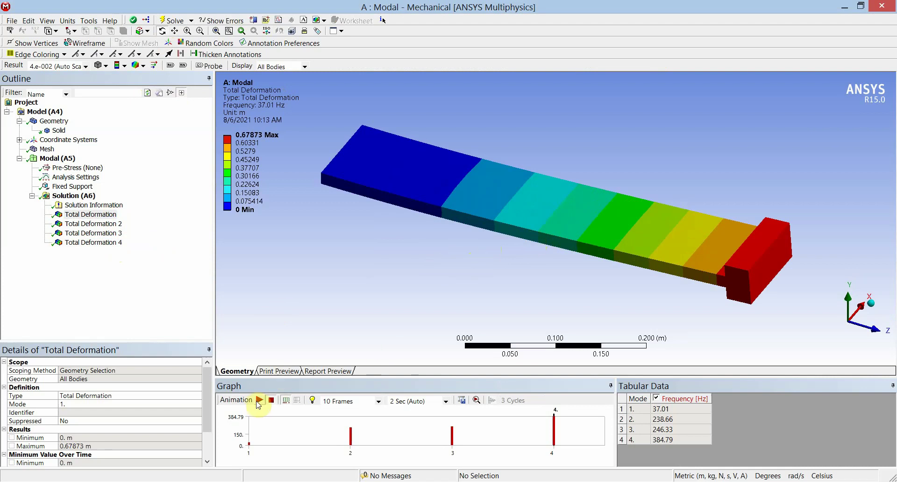
{"action": "left_click", "coordinate": [259, 401]}
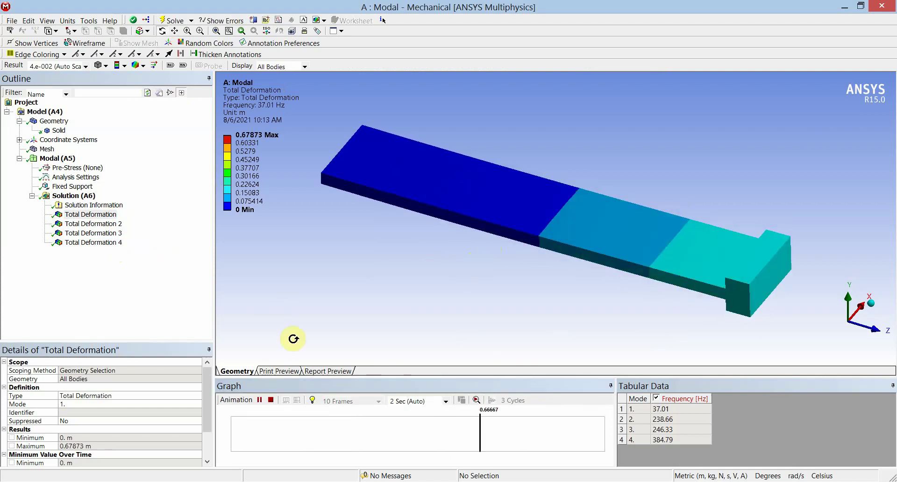
Animate the mode shapes of Total Deformation 2, 3 and 4 in turn, pausing the last one.
{"action": "left_click", "coordinate": [115, 224]}
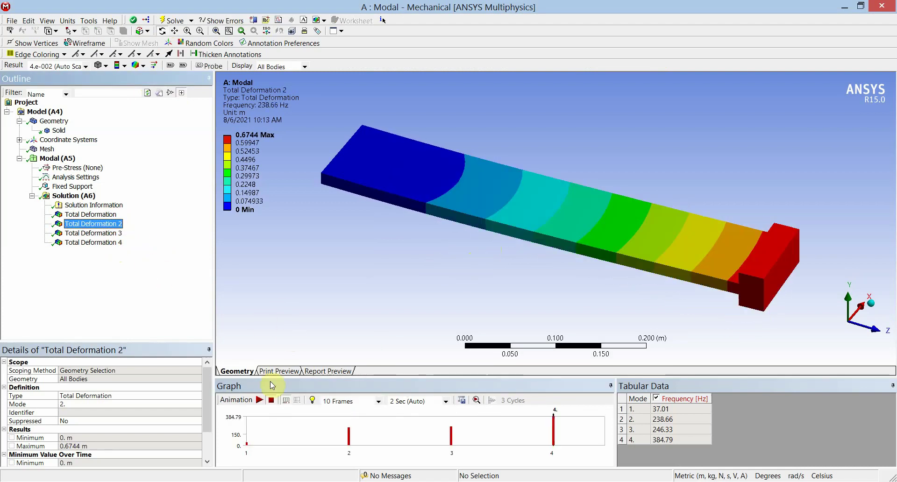
{"action": "left_click", "coordinate": [260, 401]}
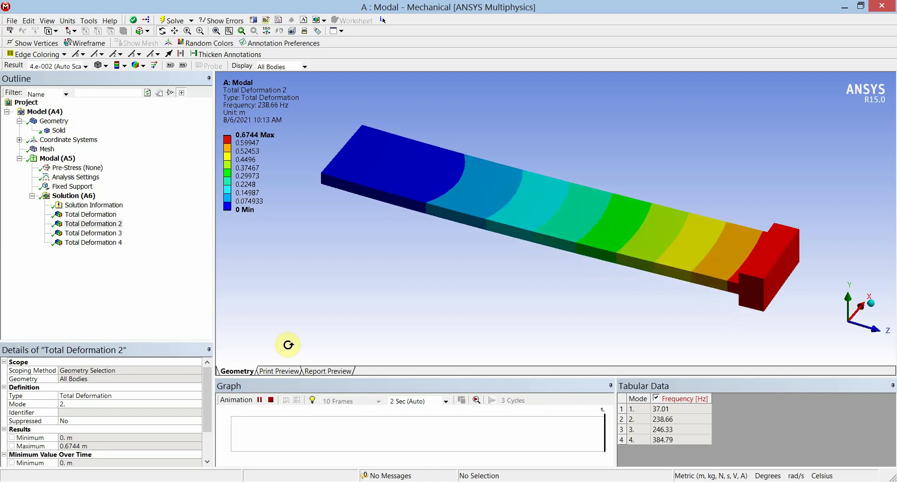
{"action": "left_click", "coordinate": [94, 233]}
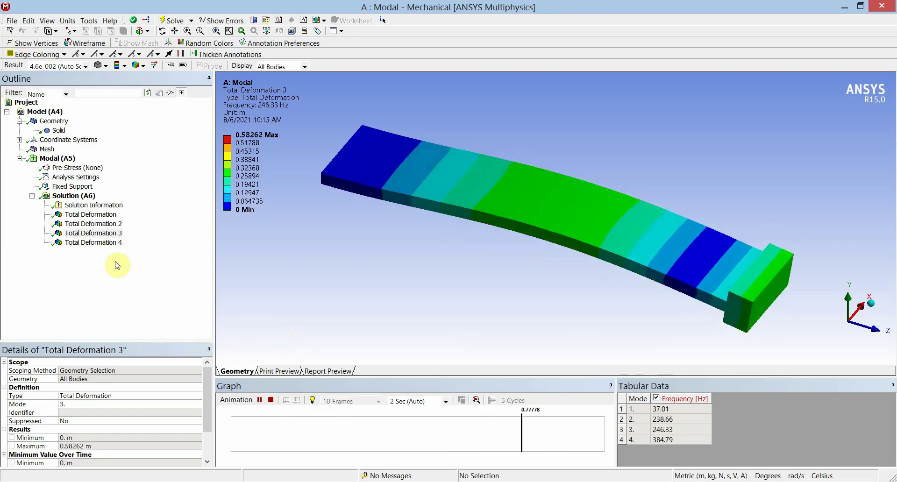
{"action": "left_click", "coordinate": [110, 247]}
{"action": "left_click", "coordinate": [260, 401]}
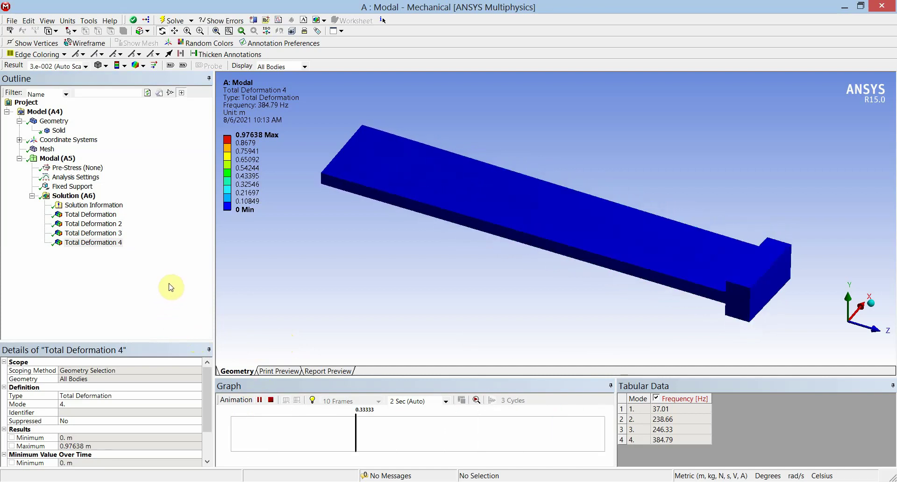
{"action": "left_click", "coordinate": [260, 400]}
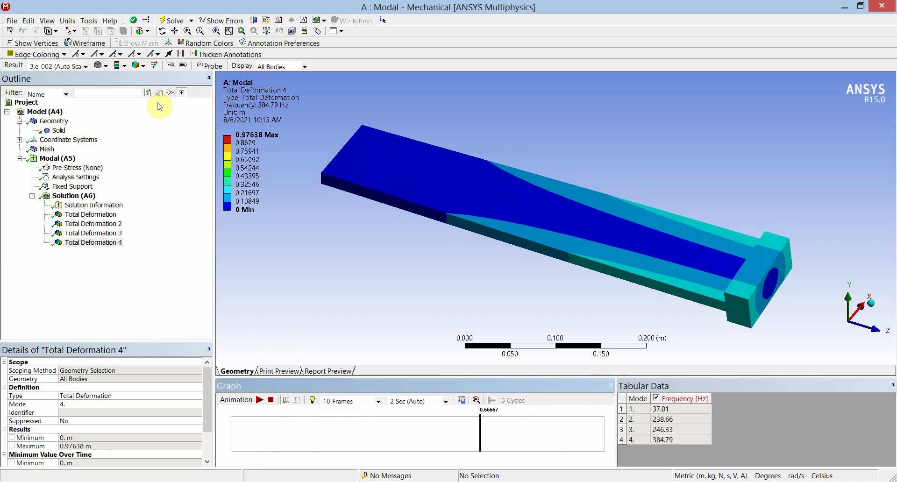
Show the undeformed wireframe over the deformed results and animate the first mode's Total Deformation.
{"action": "left_click", "coordinate": [144, 67]}
{"action": "left_click", "coordinate": [147, 88]}
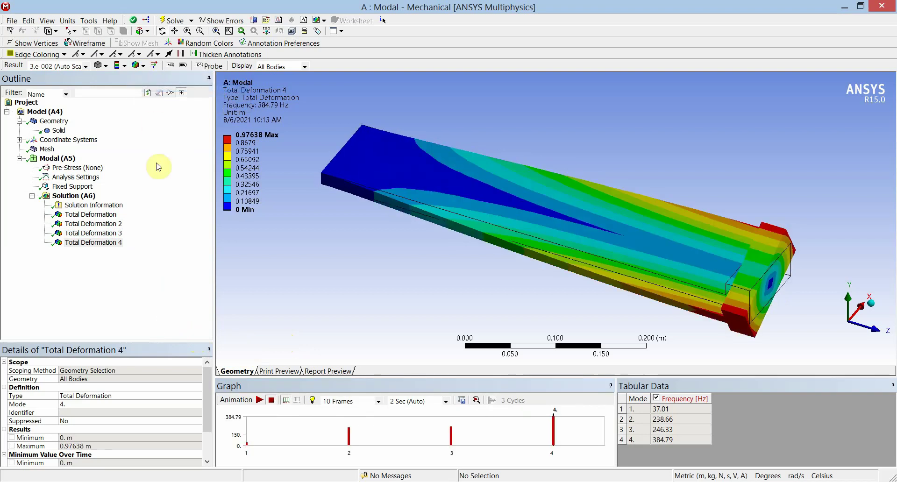
{"action": "left_click", "coordinate": [90, 215]}
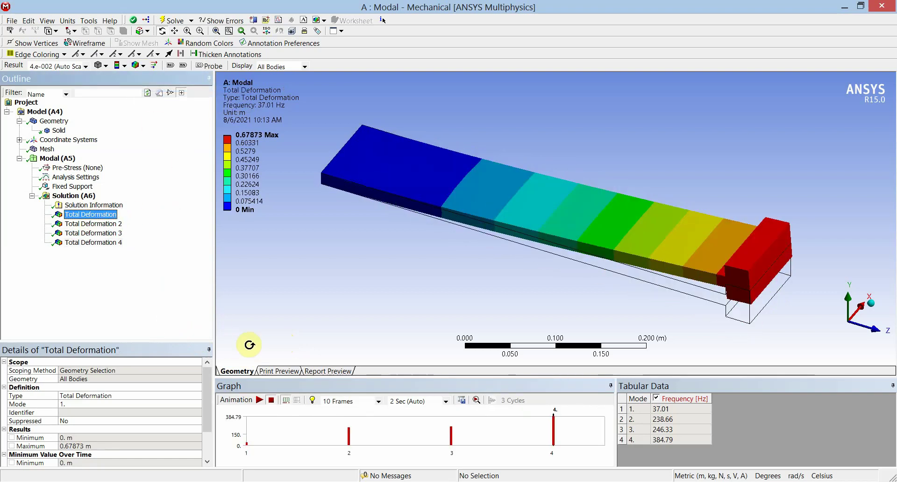
{"action": "left_click", "coordinate": [258, 401]}
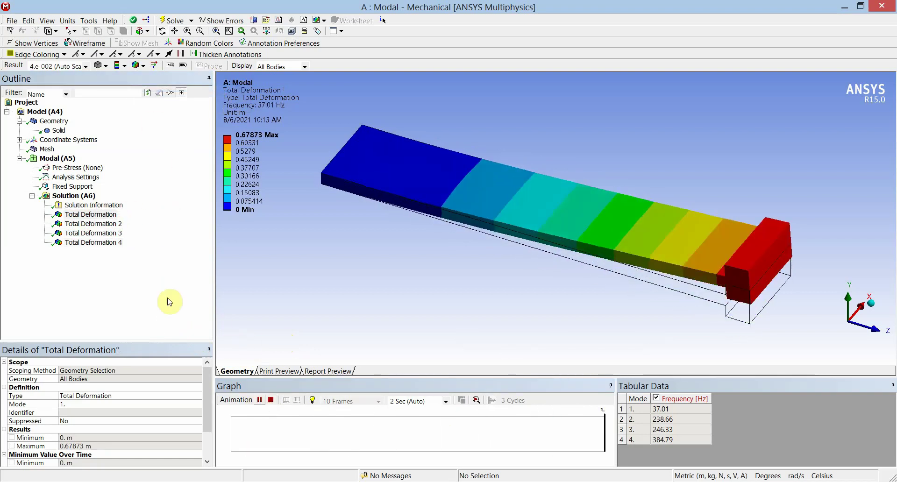
Animate the mode shapes of Total Deformation 2, 3 and 4 in turn, finishing with a replay of mode 2.
{"action": "left_click", "coordinate": [108, 225]}
{"action": "left_click", "coordinate": [259, 401]}
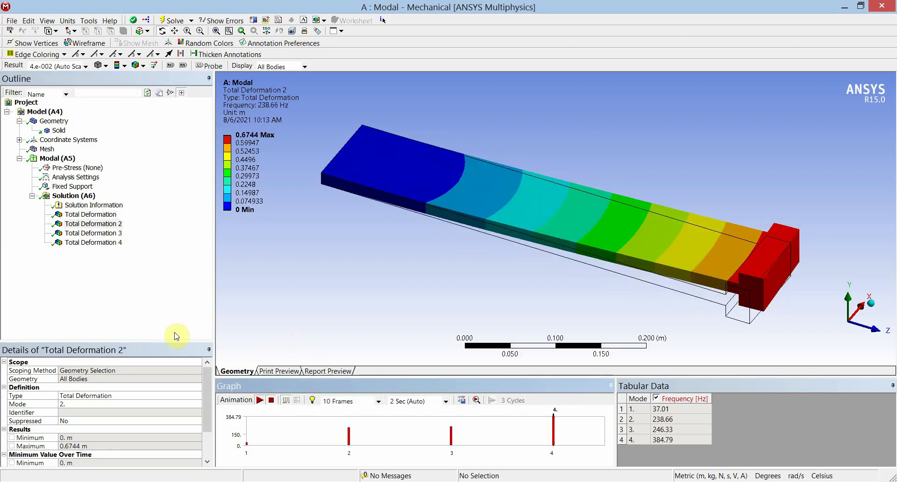
{"action": "key", "text": "Down"}
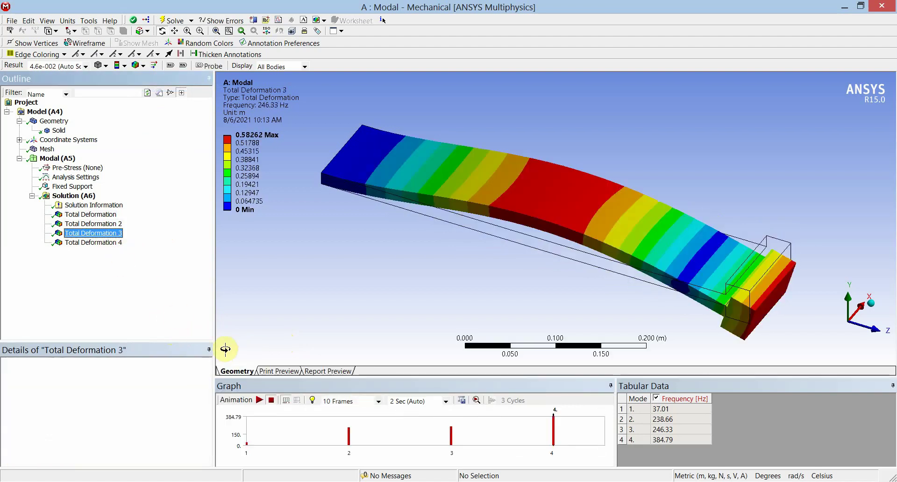
{"action": "left_click", "coordinate": [259, 401]}
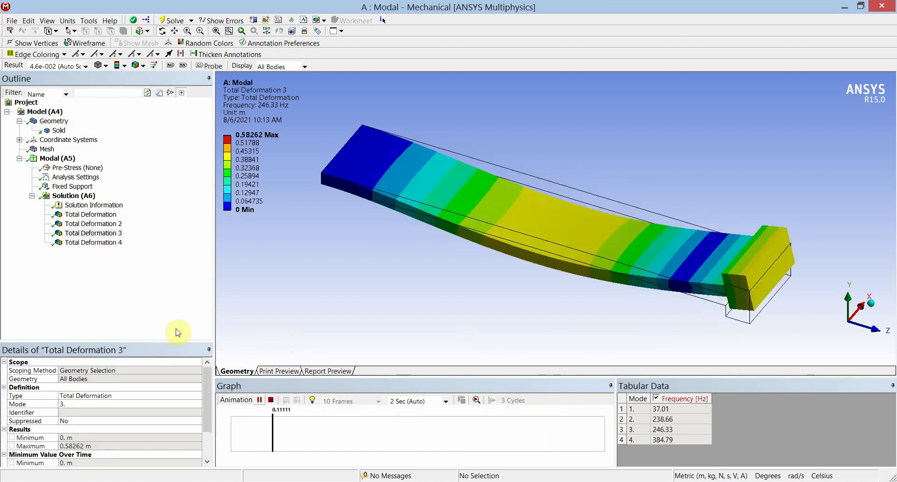
{"action": "left_click", "coordinate": [108, 242]}
{"action": "left_click", "coordinate": [258, 401]}
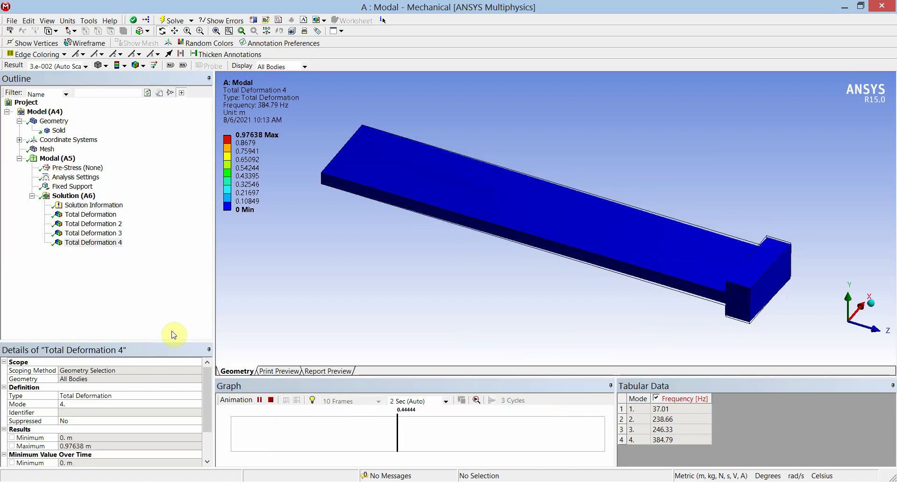
{"action": "left_click", "coordinate": [115, 226]}
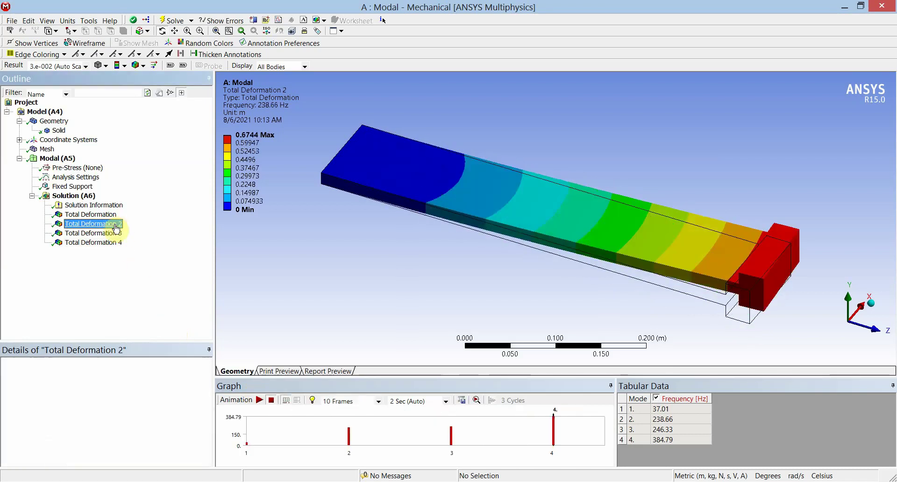
{"action": "left_click", "coordinate": [258, 401]}
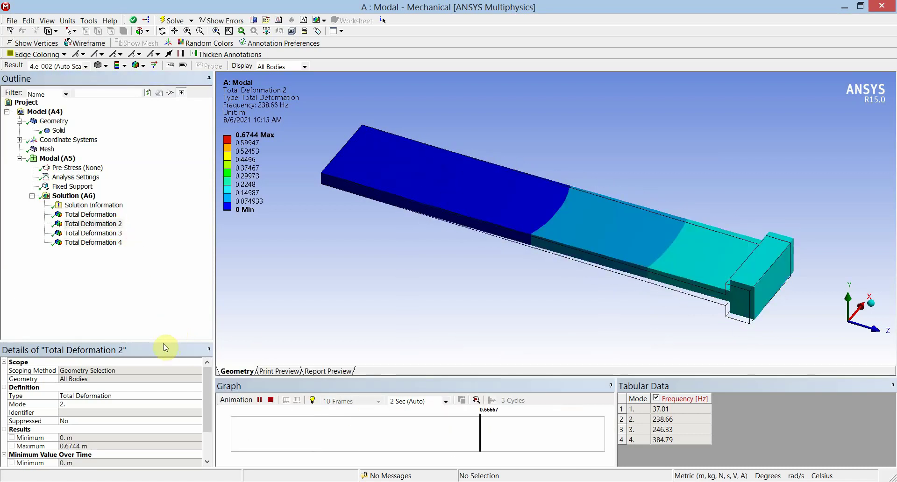
Display the four Total Deformation results one after another and examine each mode's frequency and deformation legend.
{"action": "left_click", "coordinate": [113, 215]}
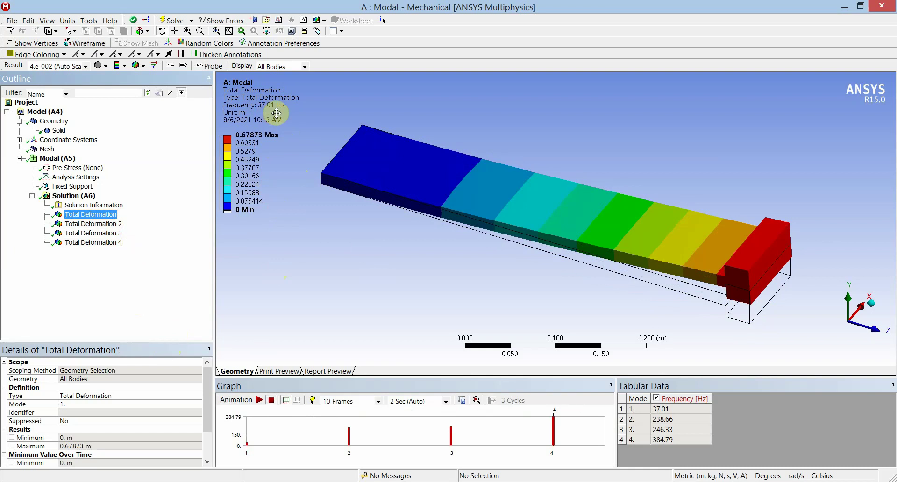
{"action": "left_click", "coordinate": [124, 224]}
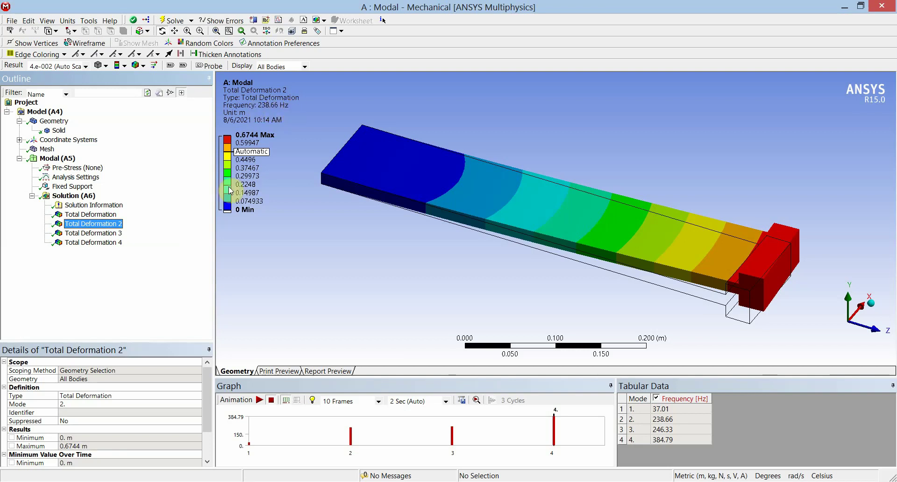
{"action": "left_click", "coordinate": [118, 235]}
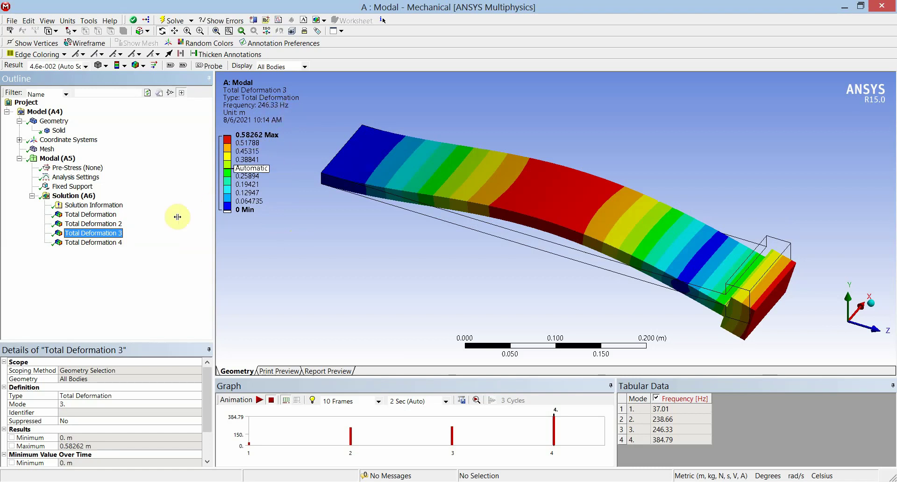
{"action": "left_click", "coordinate": [112, 243]}
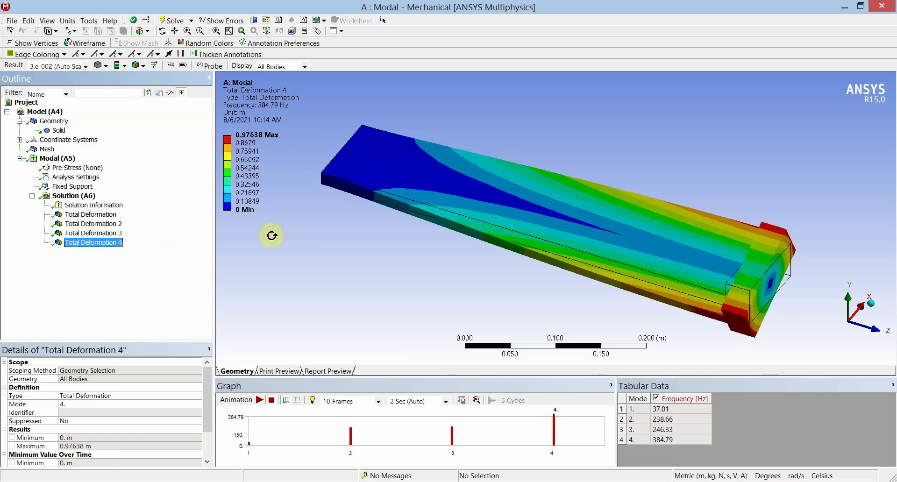
{"action": "left_click", "coordinate": [255, 151]}
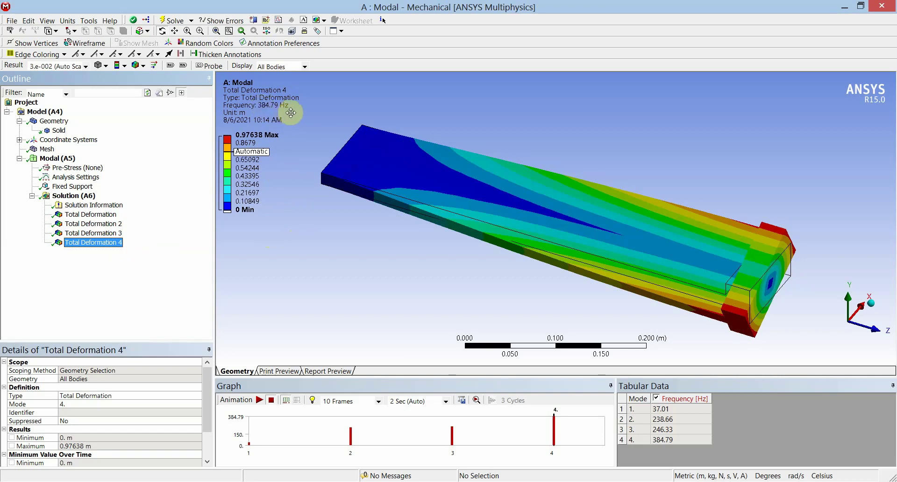
Split the graphics area into four viewports and show a different Total Deformation result, modes 1 to 4, in each.
{"action": "left_click", "coordinate": [336, 31]}
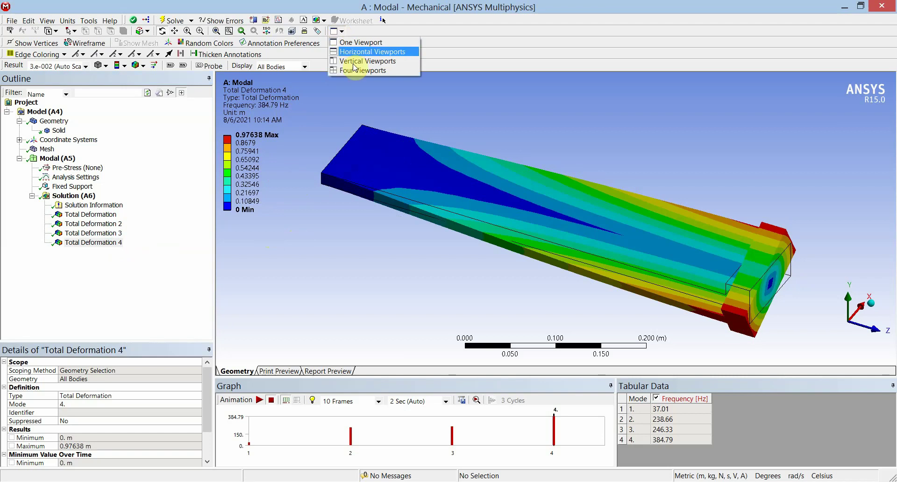
{"action": "left_click", "coordinate": [353, 69]}
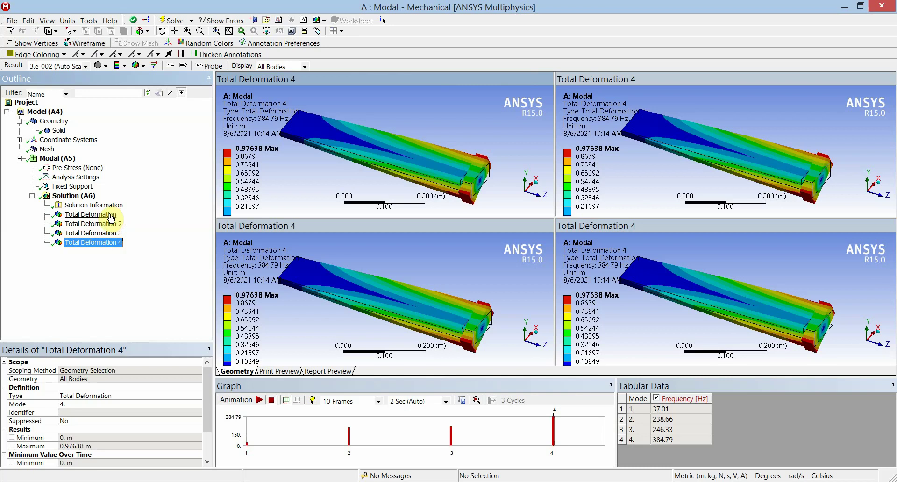
{"action": "left_click_drag", "start_coordinate": [111, 218], "coordinate": [371, 201]}
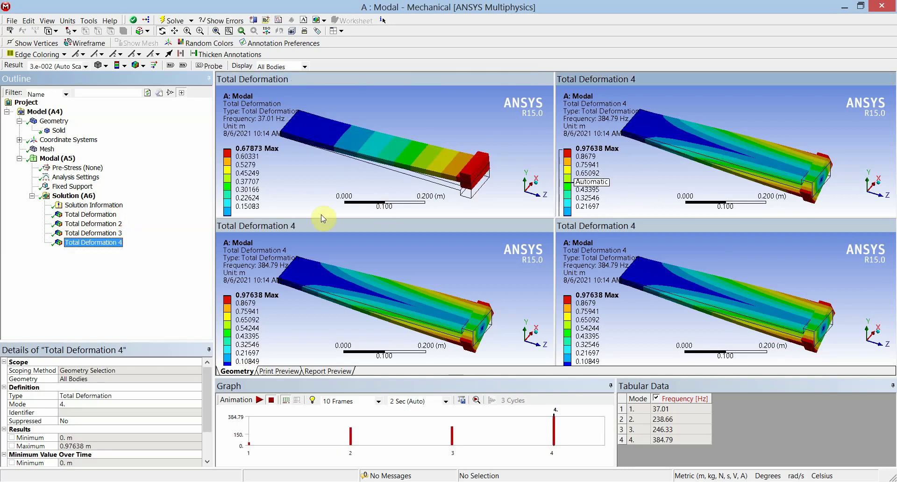
{"action": "left_click", "coordinate": [122, 224]}
{"action": "left_click", "coordinate": [460, 273]}
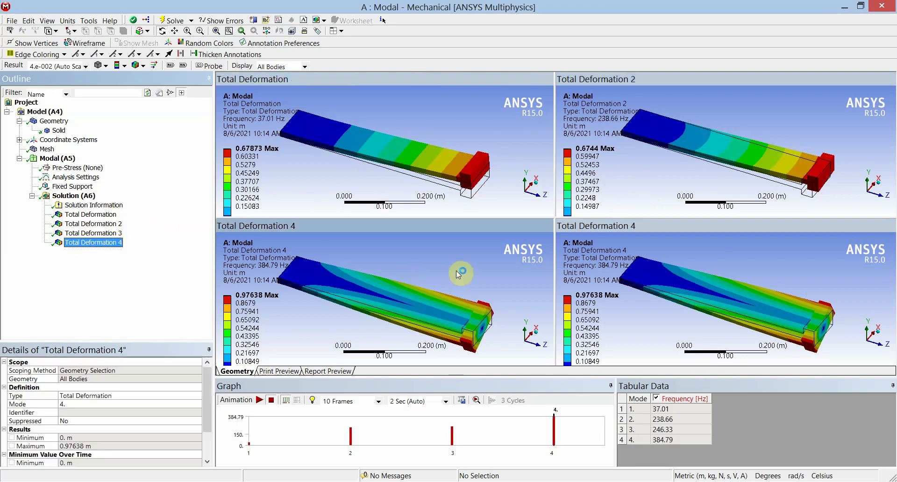
{"action": "left_click", "coordinate": [108, 233]}
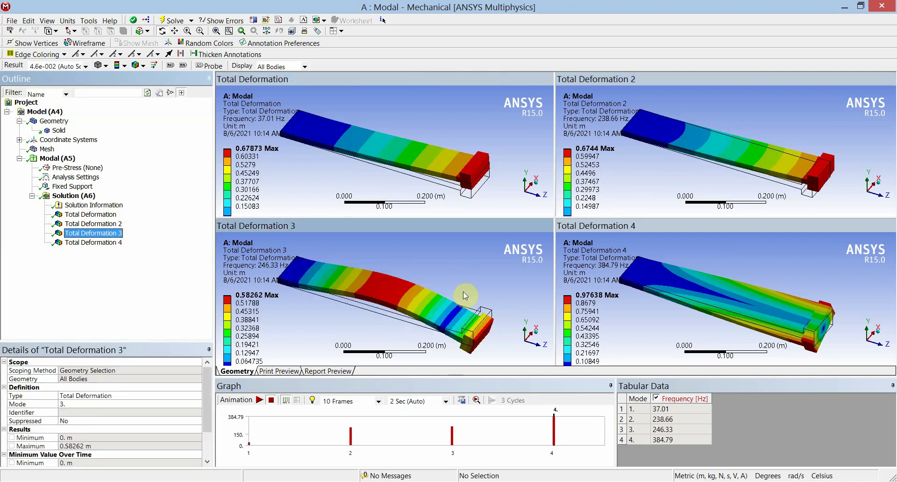
{"action": "left_click", "coordinate": [643, 314]}
{"action": "left_click", "coordinate": [108, 245]}
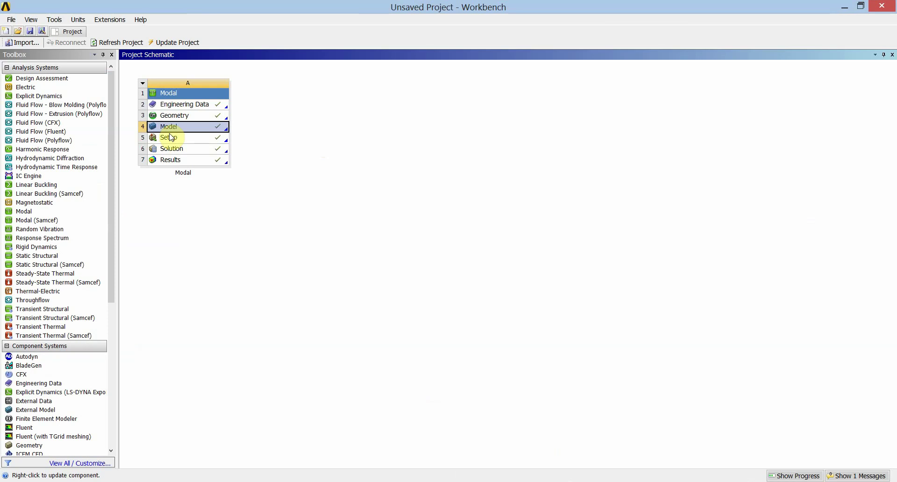
In the Workbench project schematic, add a Harmonic Response system sharing the Modal system's Engineering Data, Geometry and Model.
{"action": "left_click", "coordinate": [26, 150]}
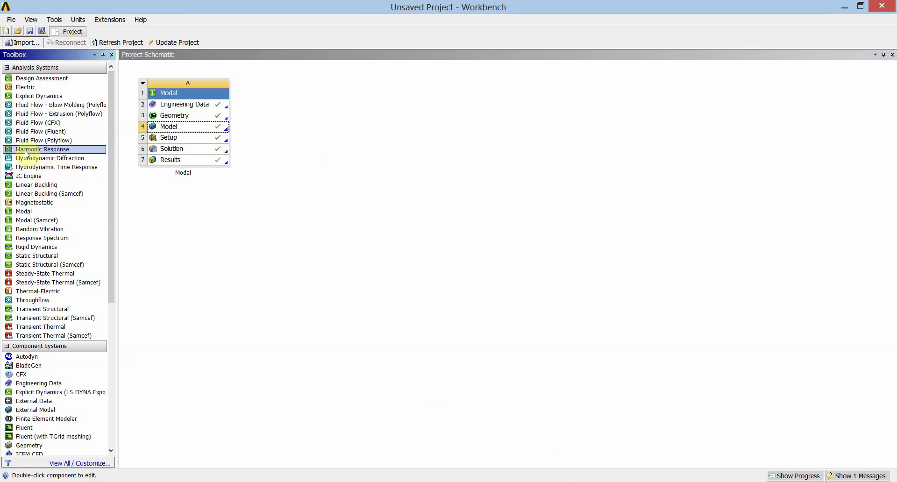
{"action": "left_click_drag", "start_coordinate": [27, 152], "coordinate": [220, 132]}
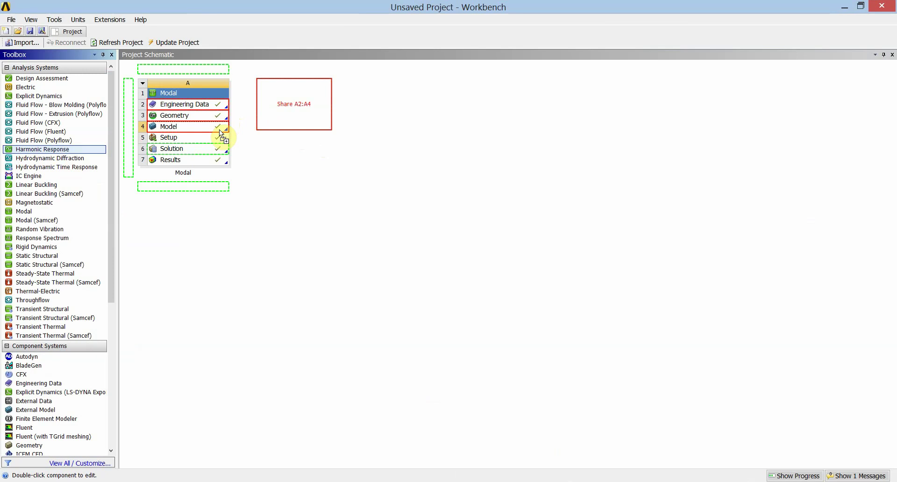
{"action": "left_click_drag", "start_coordinate": [220, 130], "coordinate": [220, 130]}
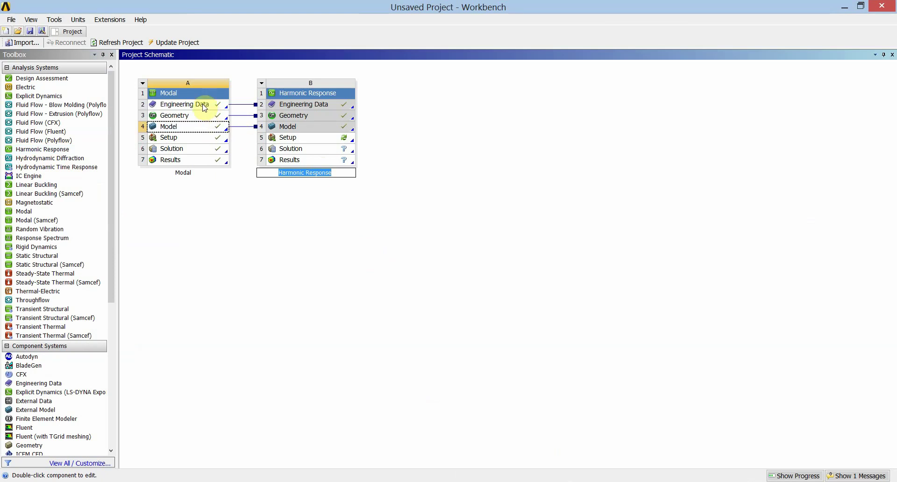
Open the Harmonic Response setup in Mechanical and copy the modal analysis's Fixed Support into Harmonic Response (B5).
{"action": "left_click", "coordinate": [309, 140]}
{"action": "double_click", "coordinate": [309, 140]}
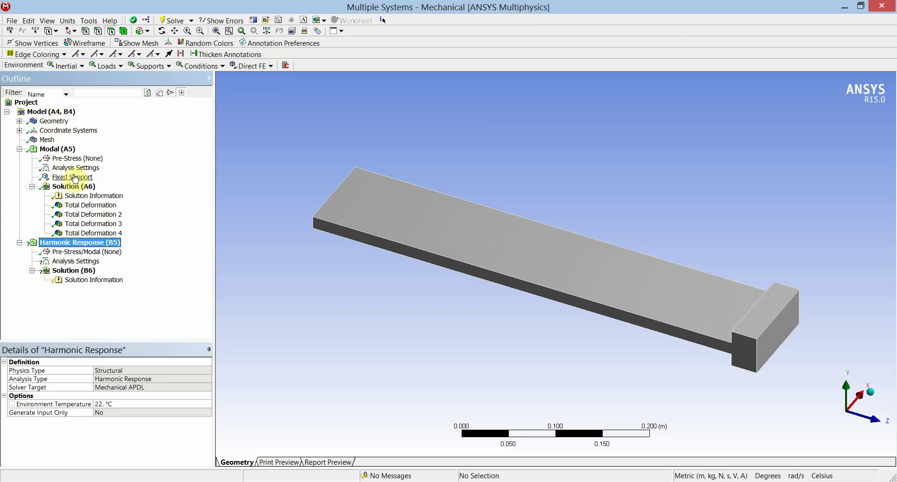
{"action": "left_click_drag", "start_coordinate": [74, 178], "coordinate": [81, 249]}
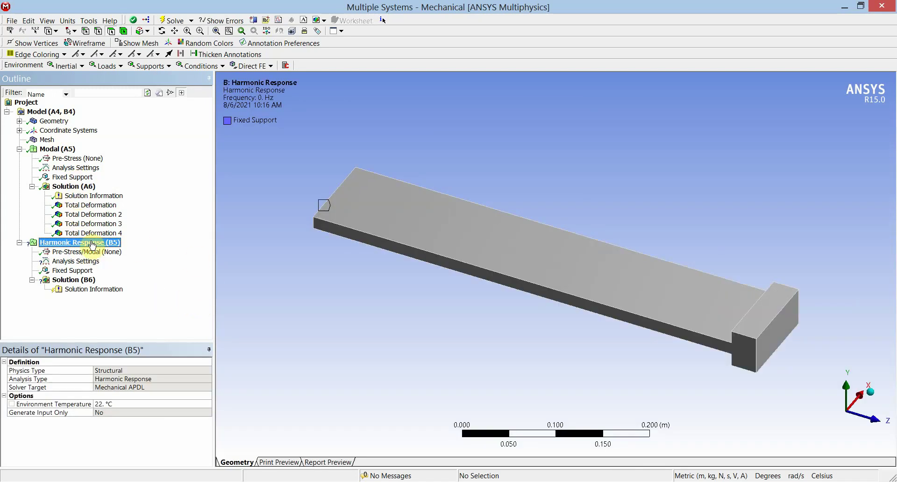
{"action": "middle_click_drag", "start_coordinate": [361, 284], "coordinate": [307, 208]}
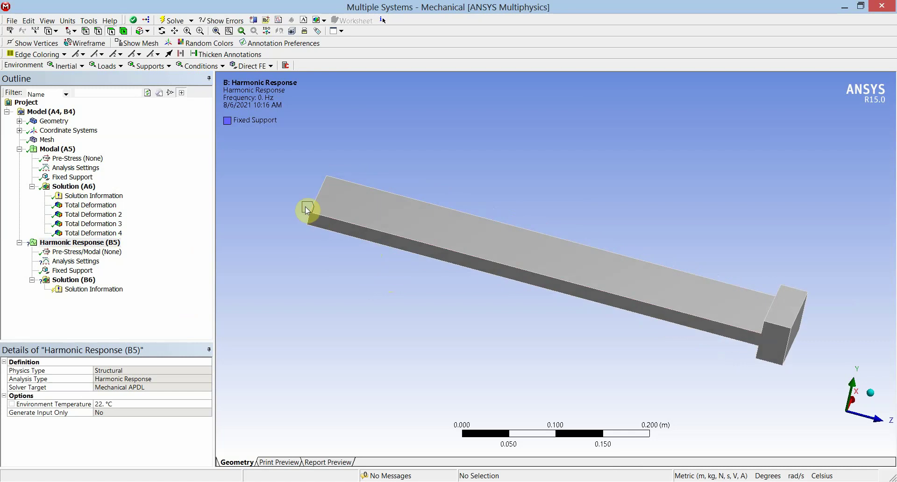
Insert a Force load in Harmonic Response (B5) and apply it to the top face of the end block.
{"action": "left_click", "coordinate": [99, 243]}
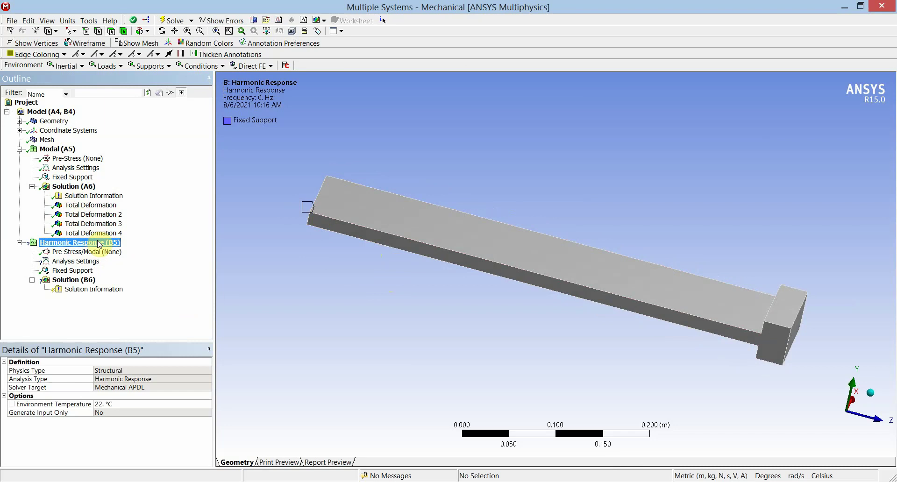
{"action": "right_click", "coordinate": [98, 243]}
{"action": "mouse_move", "coordinate": [125, 248]}
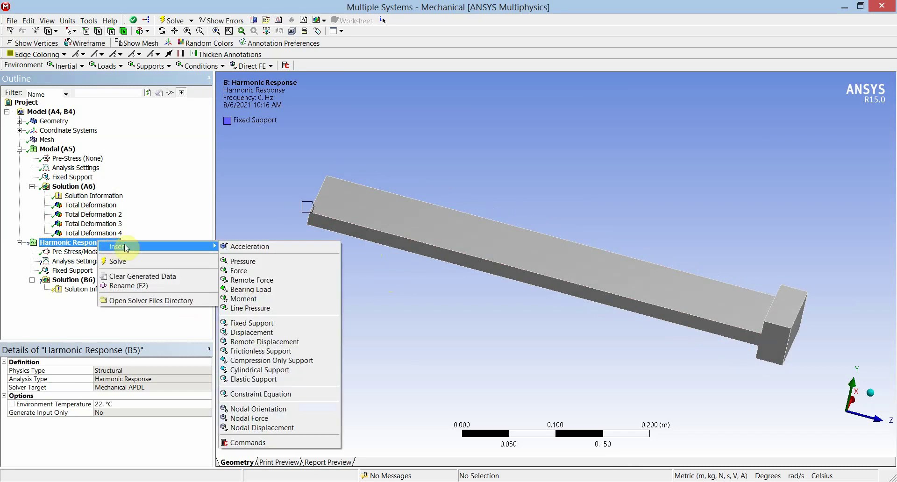
{"action": "left_click", "coordinate": [264, 276]}
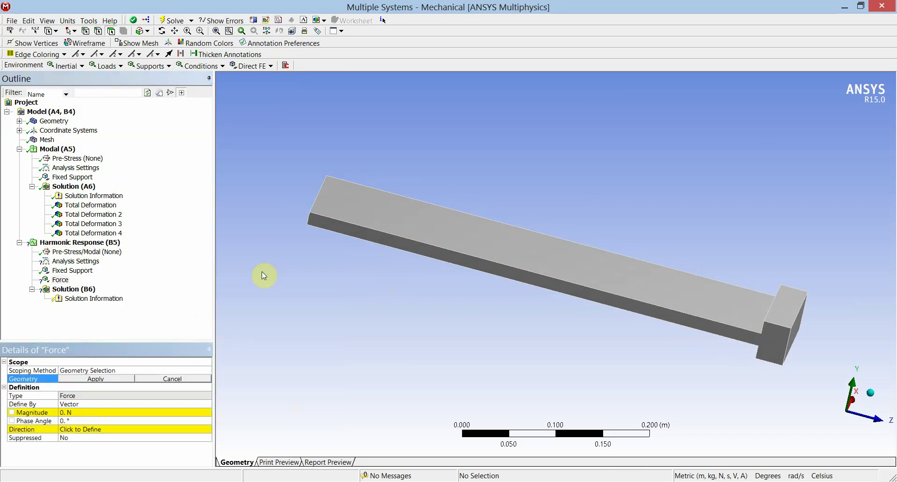
{"action": "left_click", "coordinate": [788, 306]}
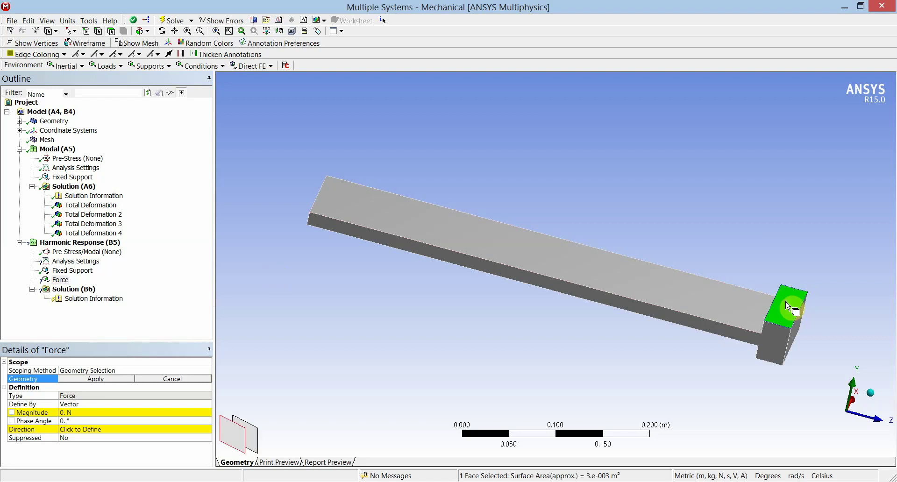
{"action": "left_click", "coordinate": [115, 379]}
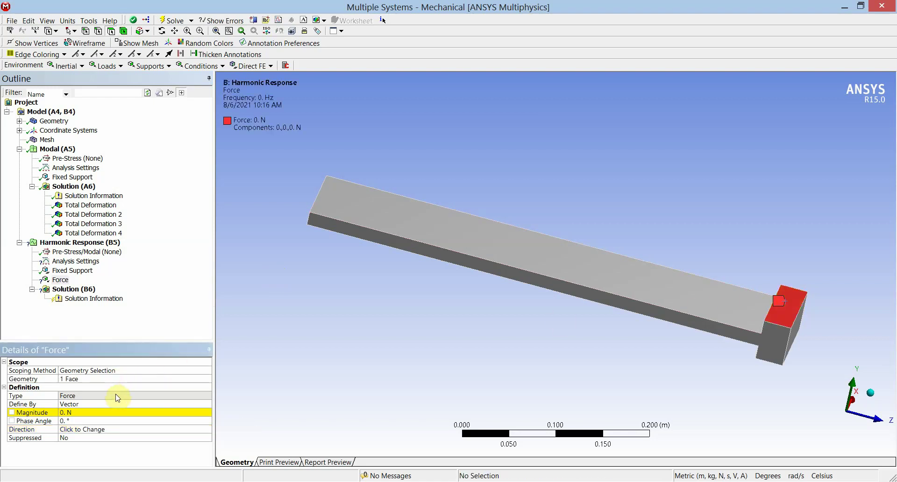
Define the force by components with a Y component of -200 N, and review the Harmonic Response support and load.
{"action": "left_click", "coordinate": [99, 405]}
{"action": "left_click", "coordinate": [209, 405]}
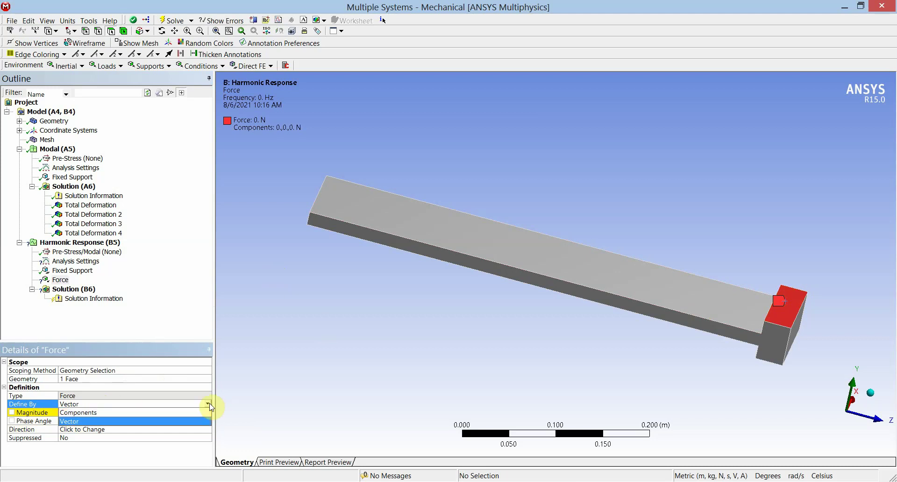
{"action": "left_click", "coordinate": [175, 413]}
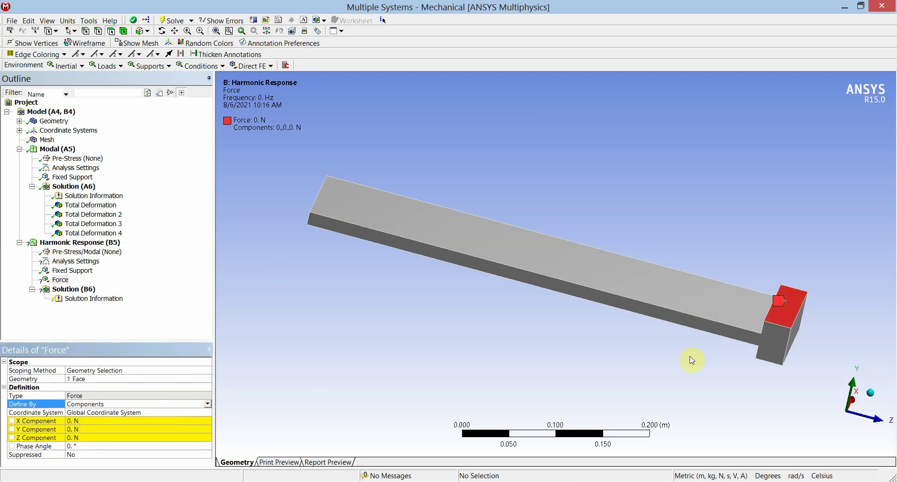
{"action": "mouse_move", "coordinate": [808, 400]}
{"action": "middle_mouse_down"}
{"action": "mouse_move", "coordinate": [767, 386]}
{"action": "mouse_move", "coordinate": [804, 389]}
{"action": "middle_mouse_up"}
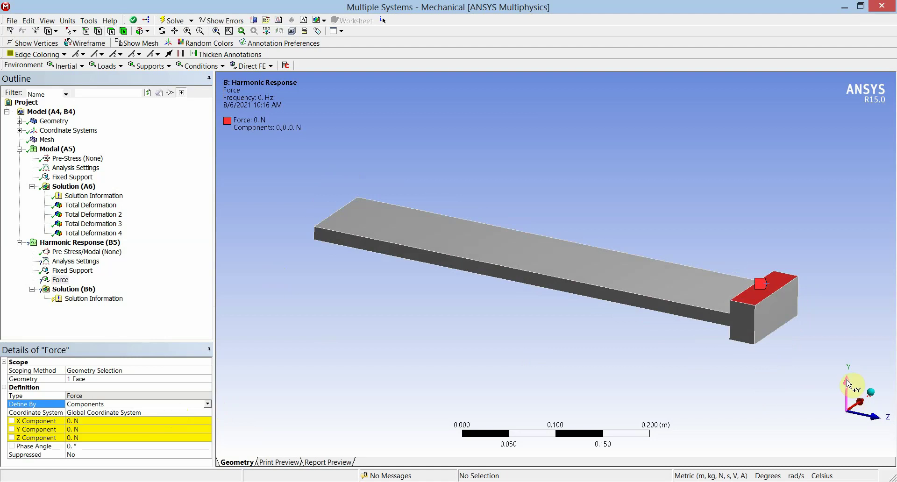
{"action": "left_click", "coordinate": [117, 429]}
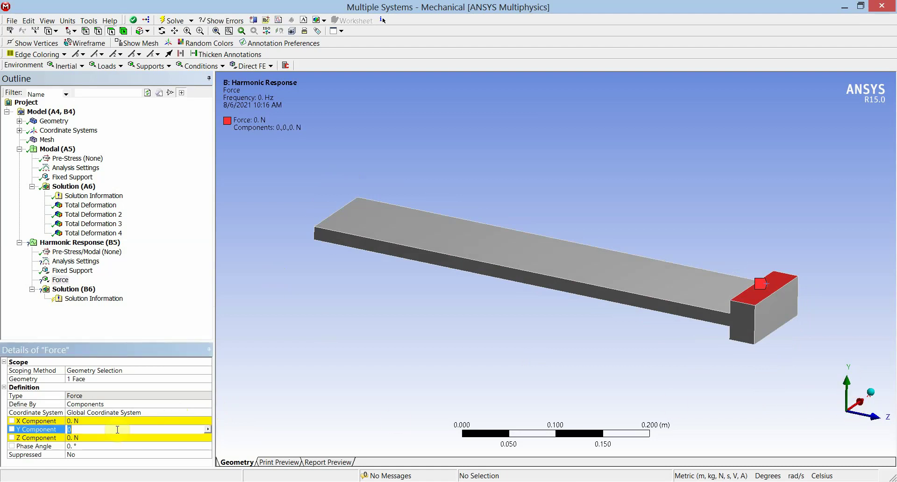
{"action": "type", "text": "-200"}
{"action": "key", "text": "Return"}
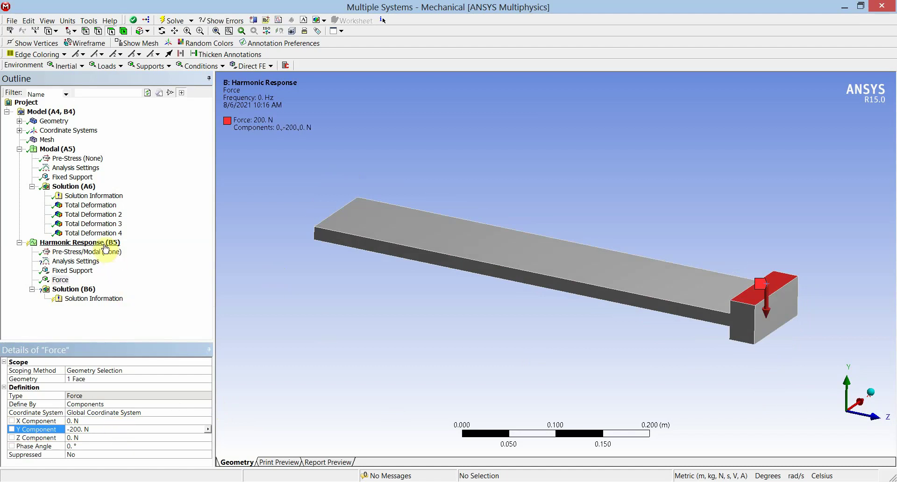
{"action": "left_click", "coordinate": [106, 248]}
{"action": "middle_click_drag", "start_coordinate": [343, 274], "coordinate": [329, 225]}
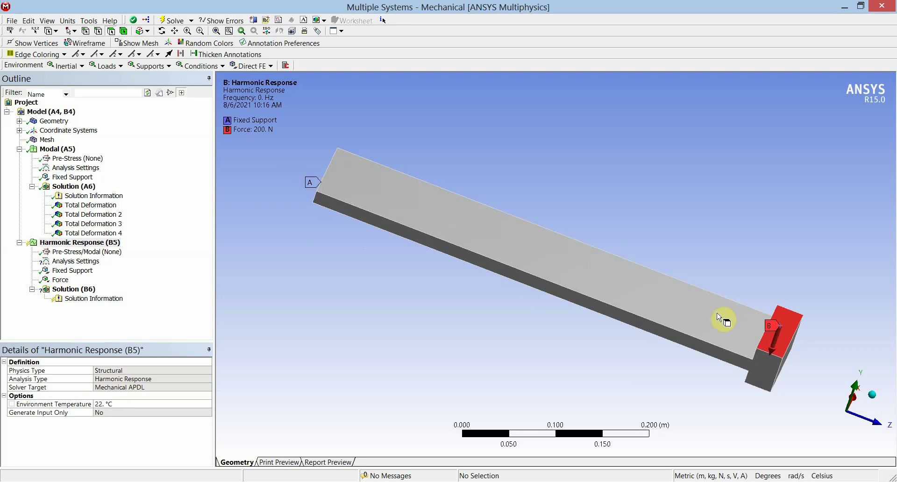
{"action": "mouse_move", "coordinate": [827, 350]}
{"action": "middle_mouse_down"}
{"action": "mouse_move", "coordinate": [805, 331]}
{"action": "mouse_move", "coordinate": [793, 294]}
{"action": "mouse_move", "coordinate": [811, 304]}
{"action": "mouse_move", "coordinate": [822, 335]}
{"action": "middle_mouse_up"}
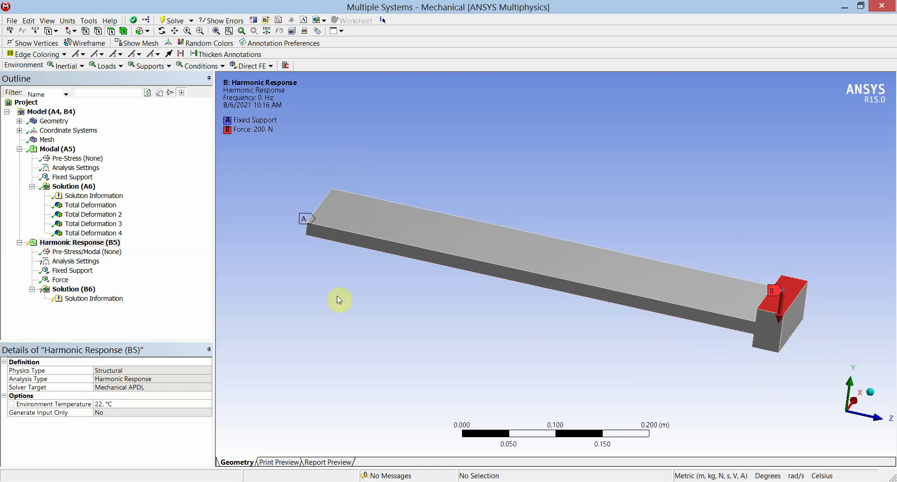
Check the fourth modal frequency, and set the Harmonic Response analysis settings' Range Maximum to 500 Hz.
{"action": "left_click", "coordinate": [89, 265]}
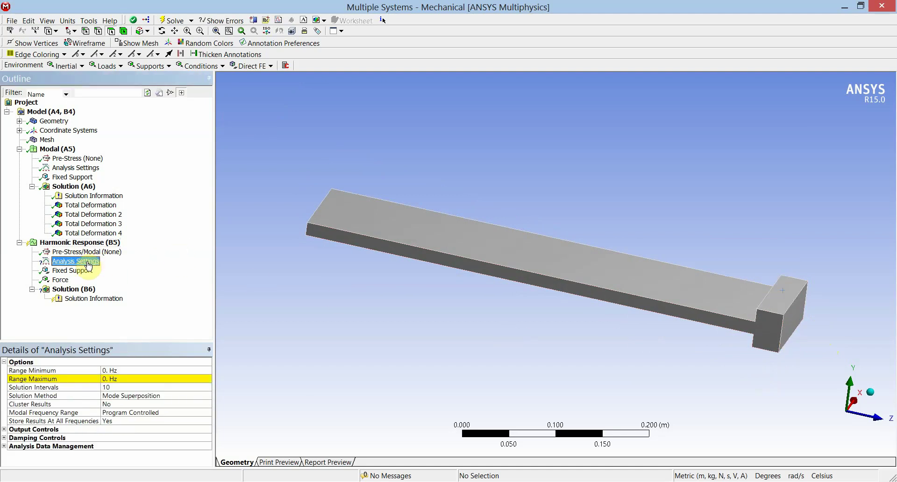
{"action": "left_click", "coordinate": [156, 378]}
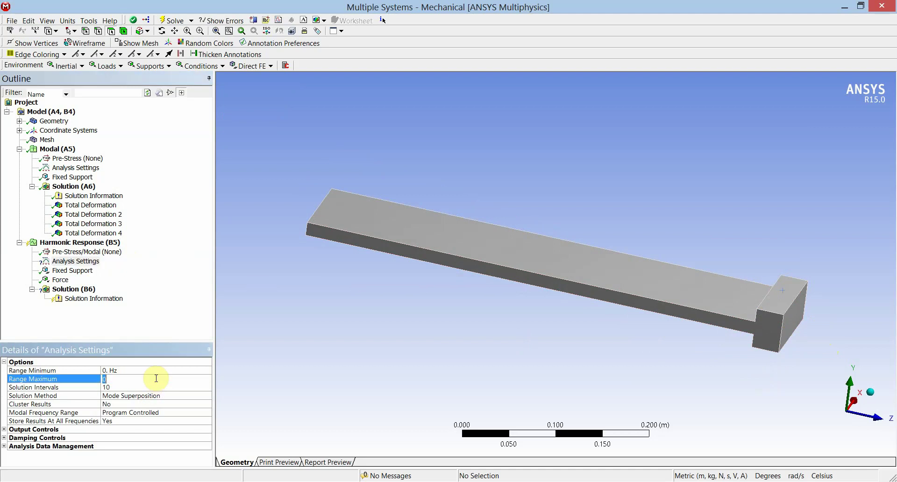
{"action": "left_click", "coordinate": [120, 235]}
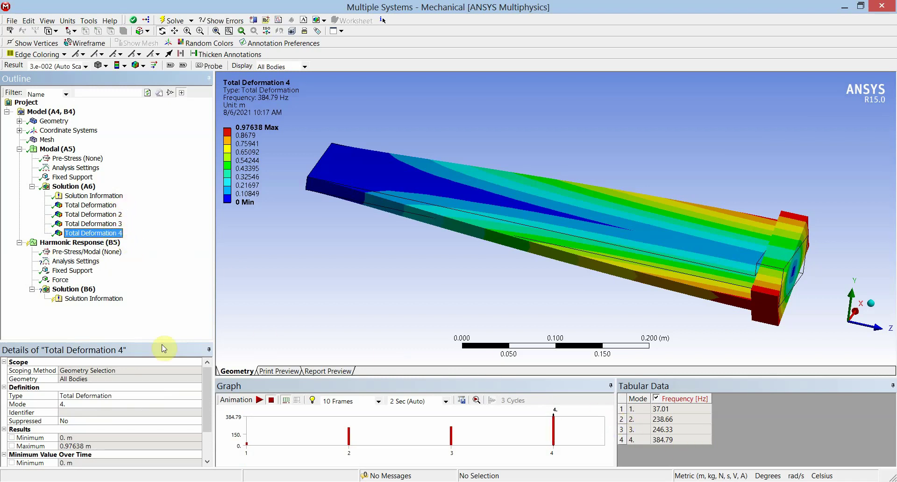
{"action": "left_click", "coordinate": [92, 263]}
{"action": "left_click", "coordinate": [136, 379]}
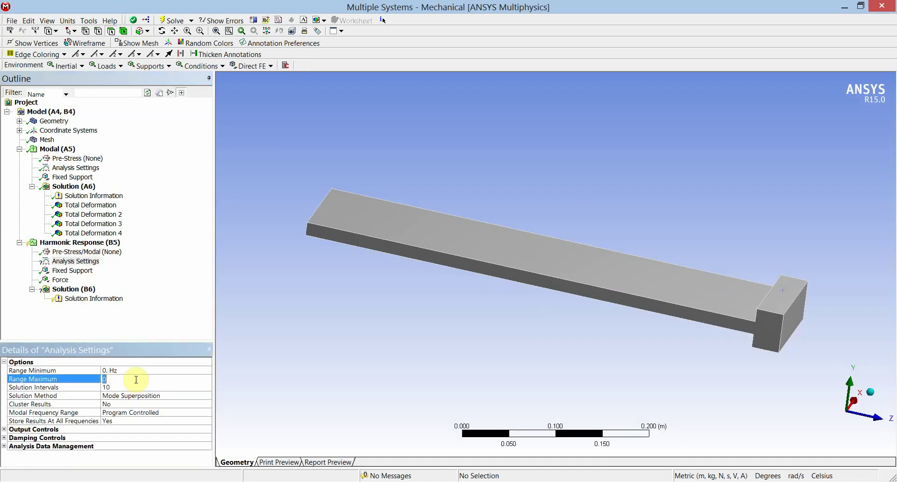
{"action": "type", "text": "500"}
{"action": "left_click", "coordinate": [165, 325]}
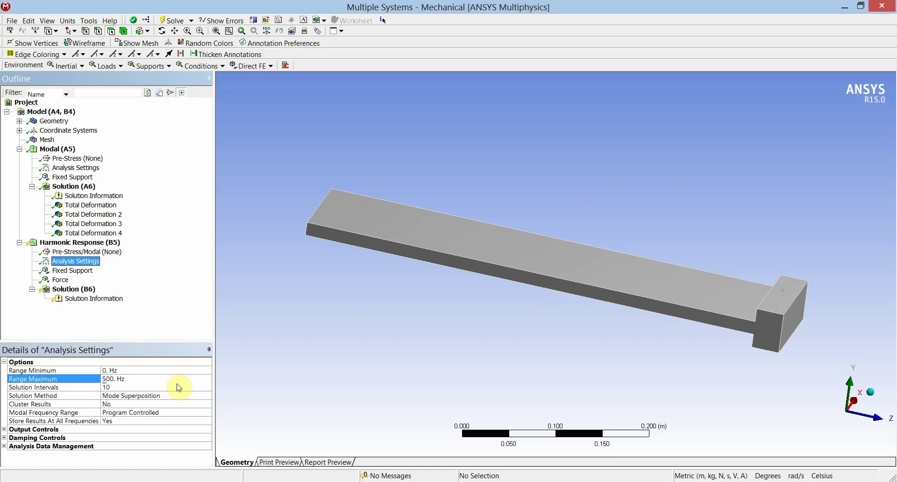
Set the harmonic analysis to 100 solution intervals and use the Full solution method.
{"action": "left_click", "coordinate": [112, 388]}
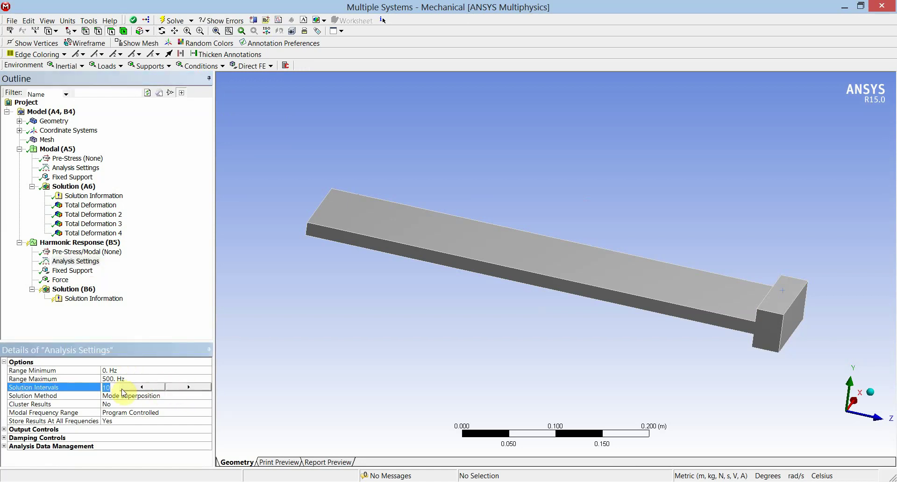
{"action": "type", "text": "100"}
{"action": "left_click", "coordinate": [190, 399]}
{"action": "left_click", "coordinate": [207, 396]}
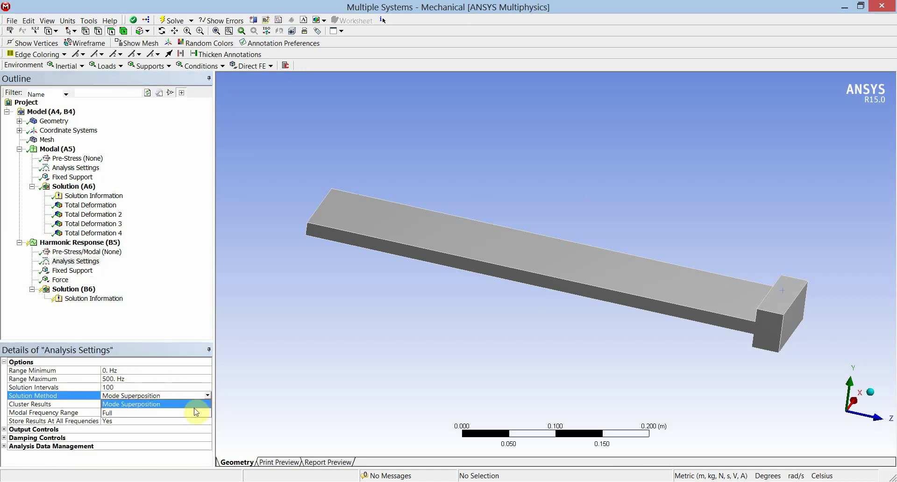
{"action": "left_click", "coordinate": [189, 413]}
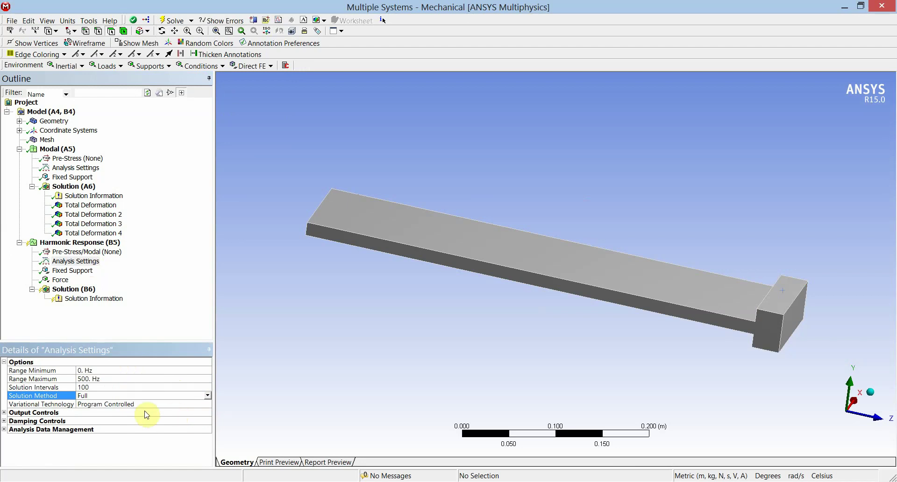
Set the constant damping ratio to 0.2 in the harmonic analysis's damping controls.
{"action": "left_click", "coordinate": [4, 422]}
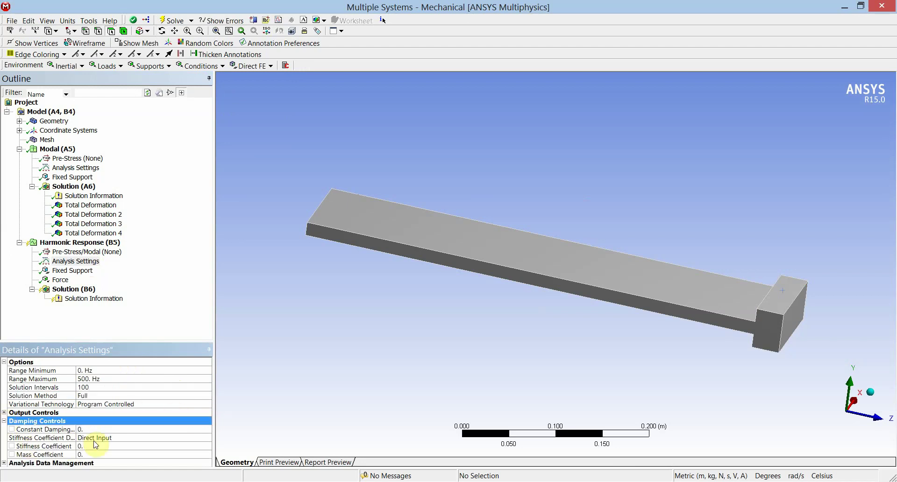
{"action": "left_click", "coordinate": [119, 429]}
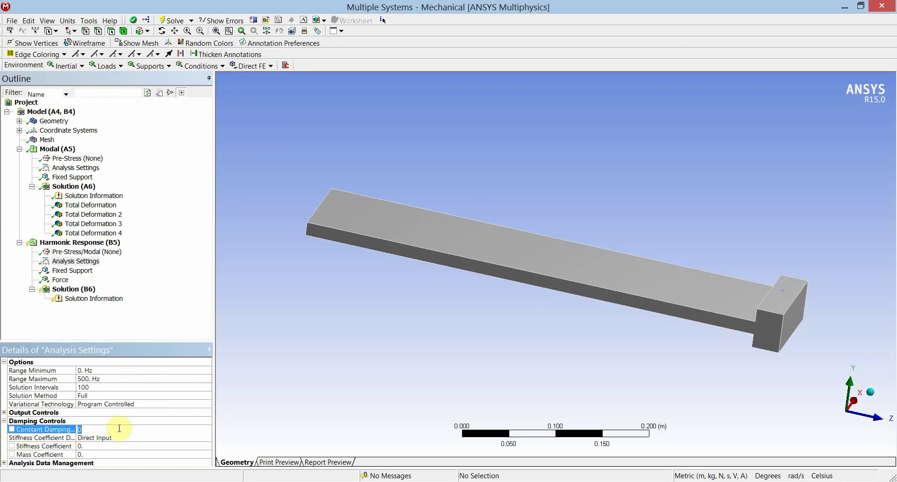
{"action": "type", "text": "0.2"}
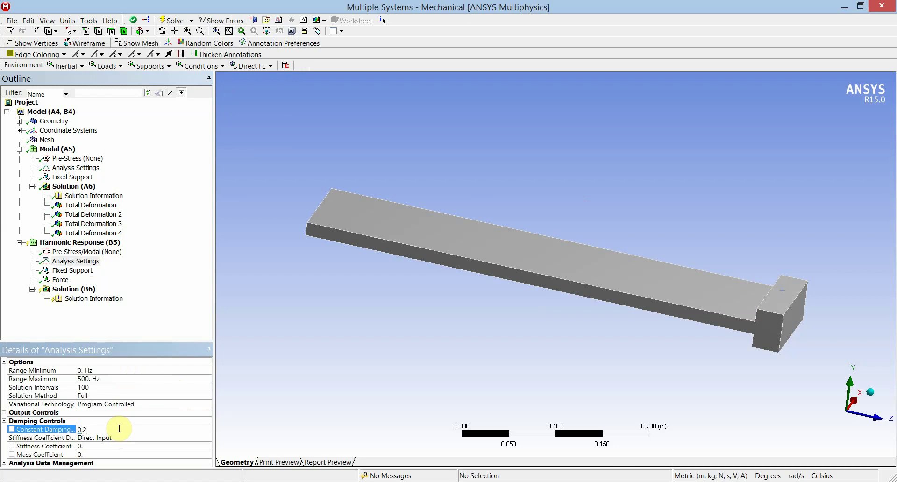
{"action": "left_click", "coordinate": [179, 333]}
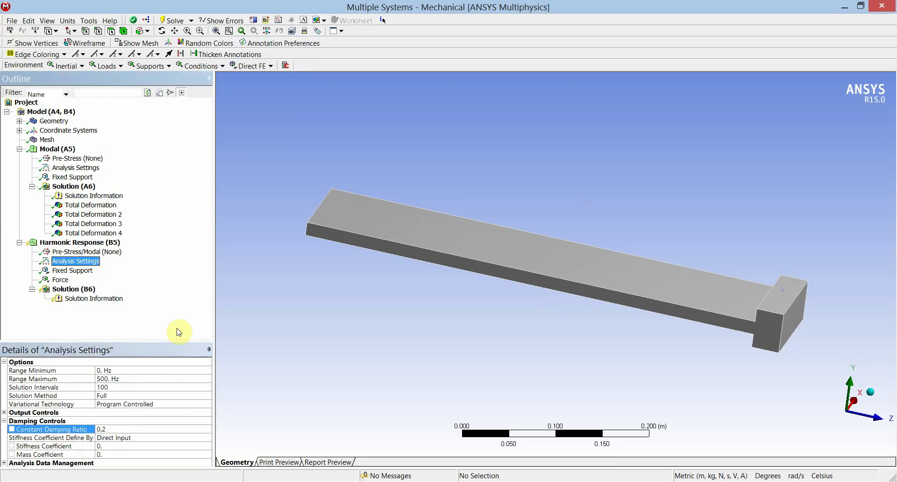
Insert a Deformation frequency response result under the harmonic Solution (B6).
{"action": "left_click", "coordinate": [95, 291]}
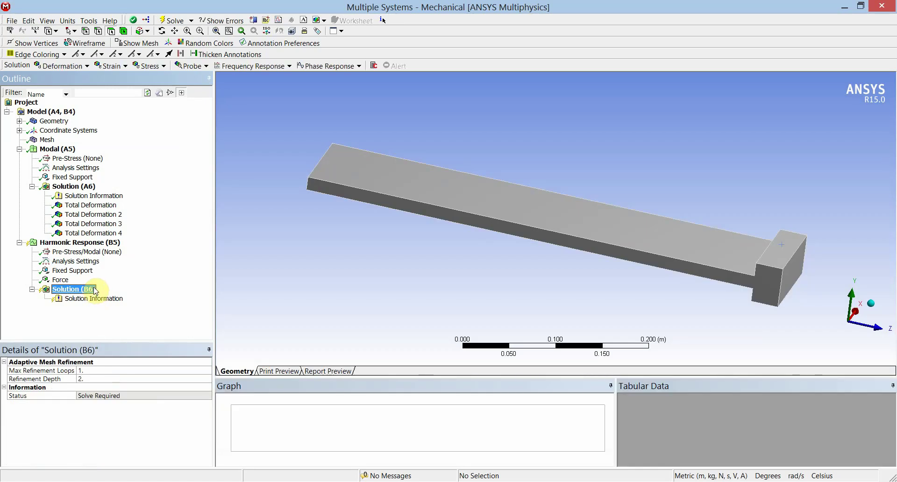
{"action": "right_click", "coordinate": [95, 290]}
{"action": "mouse_move", "coordinate": [196, 293]}
{"action": "mouse_move", "coordinate": [279, 370]}
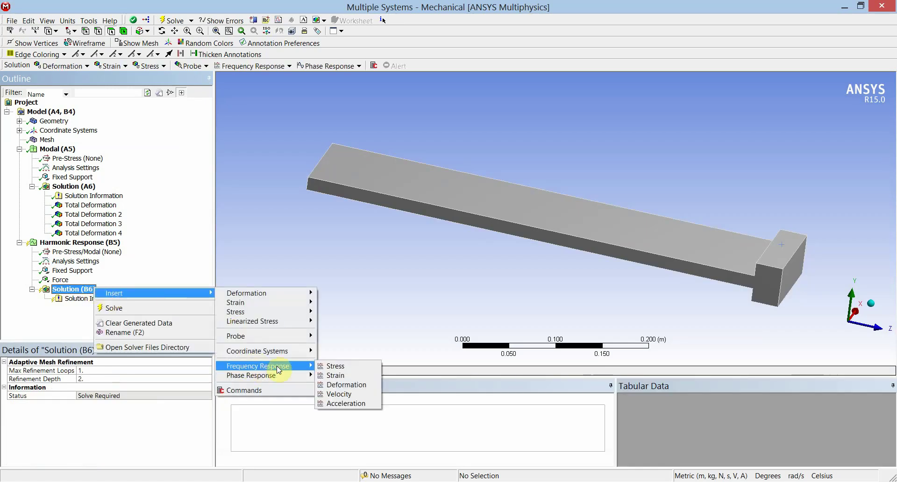
{"action": "left_click", "coordinate": [356, 384]}
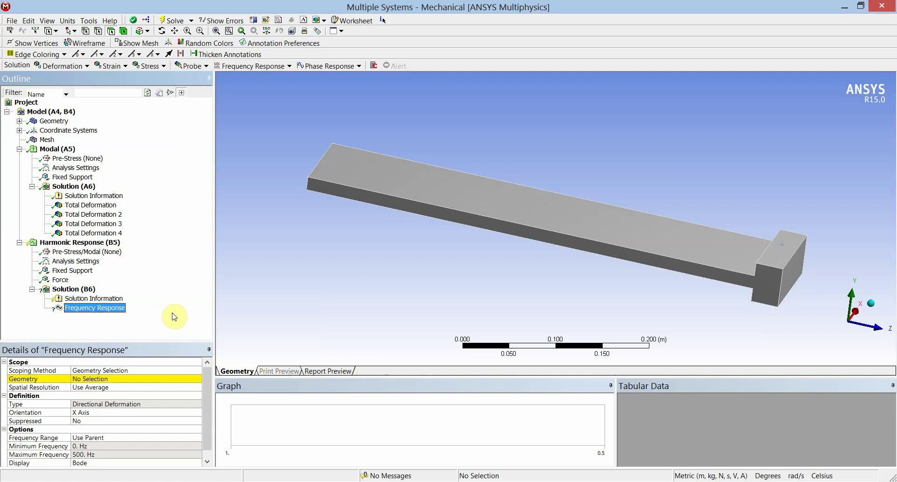
Try to scope the Frequency Response result to the whole beam body.
{"action": "left_click", "coordinate": [456, 202]}
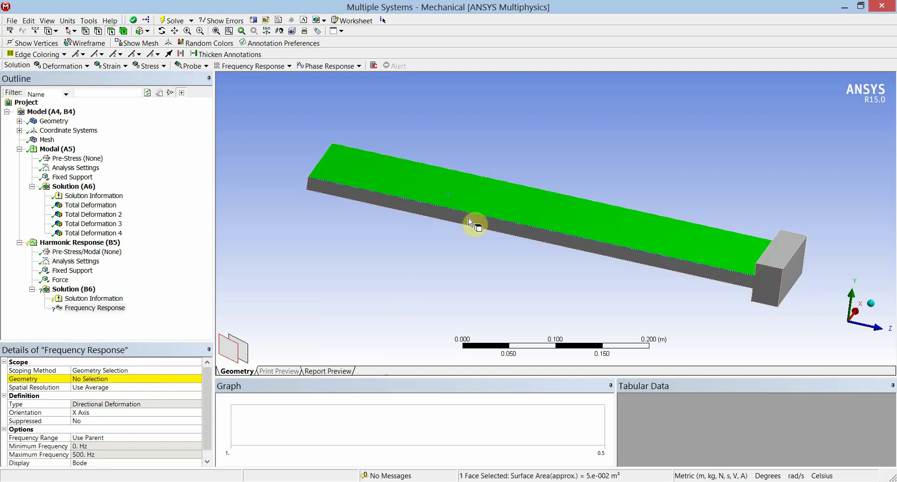
{"action": "left_click", "coordinate": [125, 31]}
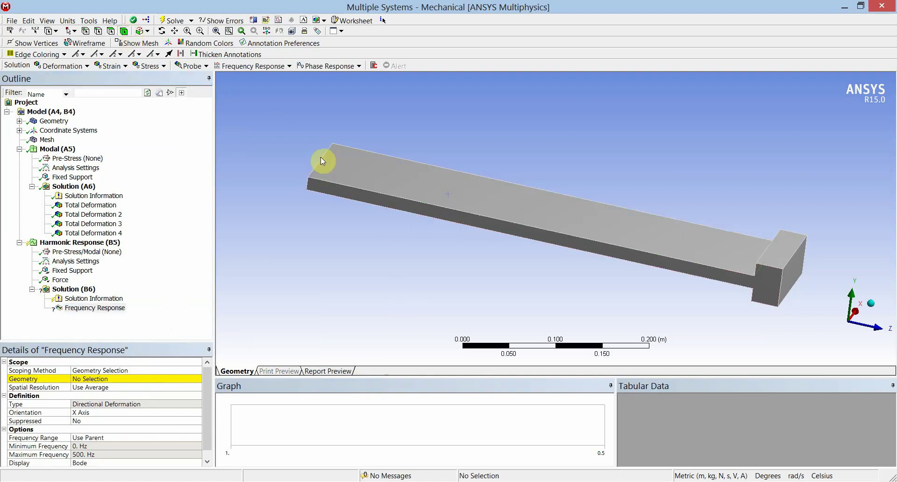
{"action": "left_click", "coordinate": [401, 174]}
{"action": "left_click", "coordinate": [131, 379]}
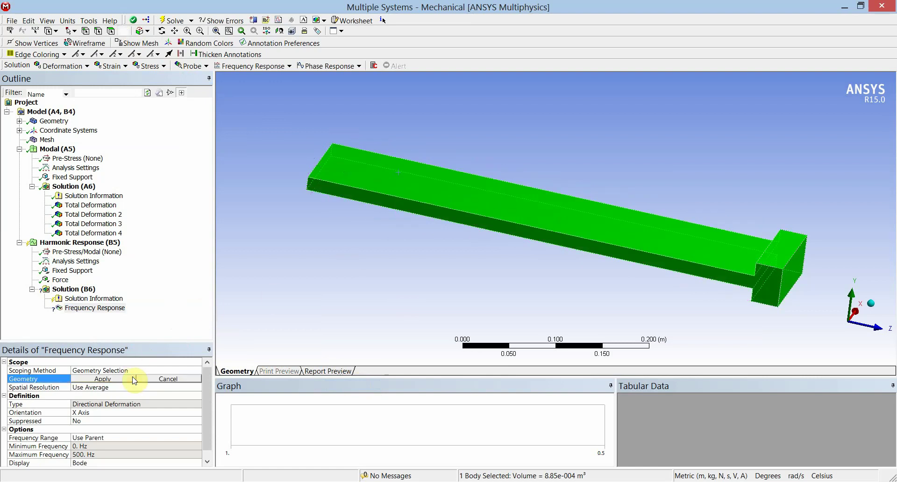
{"action": "left_click", "coordinate": [133, 381]}
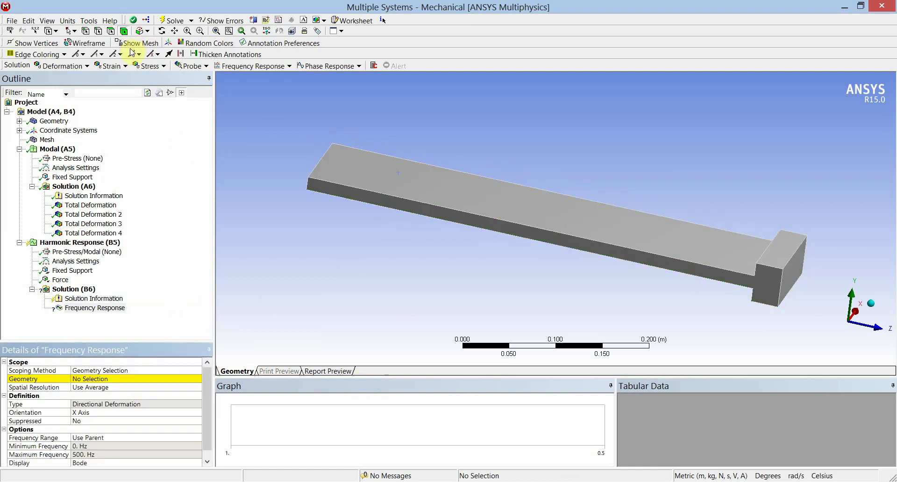
Scope the Frequency Response result to all 10 faces of the beam and end block.
{"action": "left_click", "coordinate": [456, 205]}
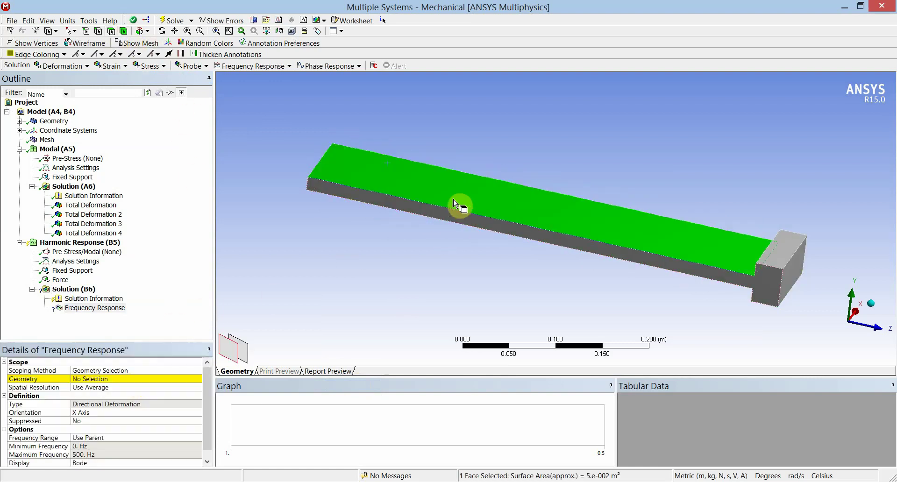
{"action": "middle_click_drag", "start_coordinate": [480, 208], "coordinate": [528, 202]}
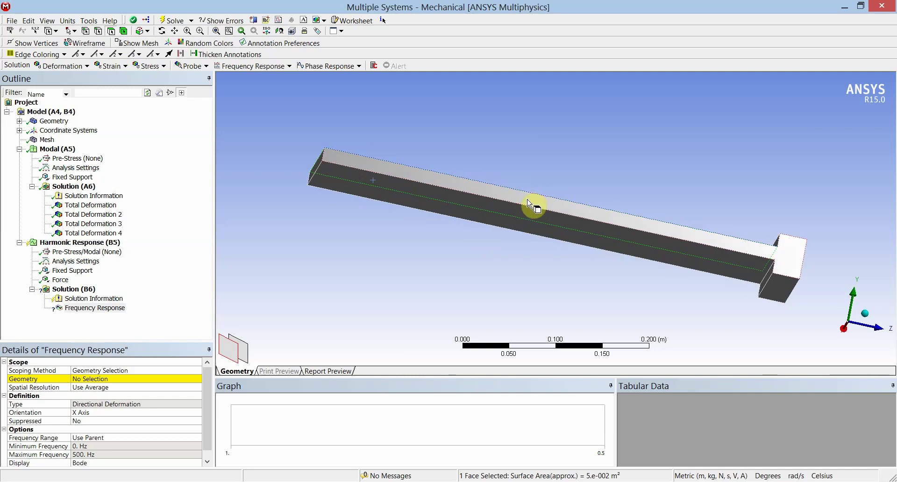
{"action": "left_click", "coordinate": [535, 206], "text": "ctrl"}
{"action": "left_click", "coordinate": [541, 234], "text": "ctrl"}
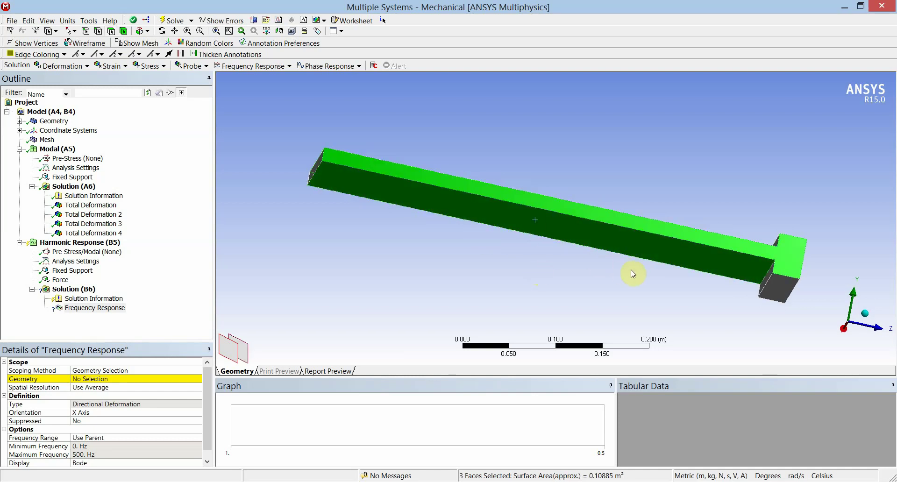
{"action": "middle_click_drag", "start_coordinate": [745, 286], "coordinate": [690, 163]}
{"action": "left_click", "coordinate": [696, 180], "text": "ctrl"}
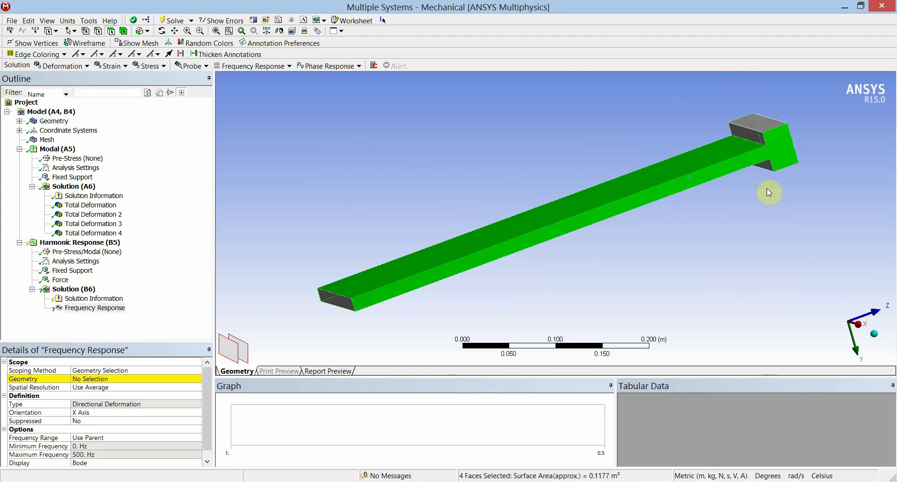
{"action": "middle_click_drag", "start_coordinate": [767, 189], "coordinate": [667, 267]}
{"action": "left_click", "coordinate": [783, 154], "text": "ctrl"}
{"action": "left_click", "coordinate": [667, 267], "text": "ctrl"}
{"action": "middle_click_drag", "start_coordinate": [735, 256], "coordinate": [370, 227]}
{"action": "left_click", "coordinate": [387, 180], "text": "ctrl"}
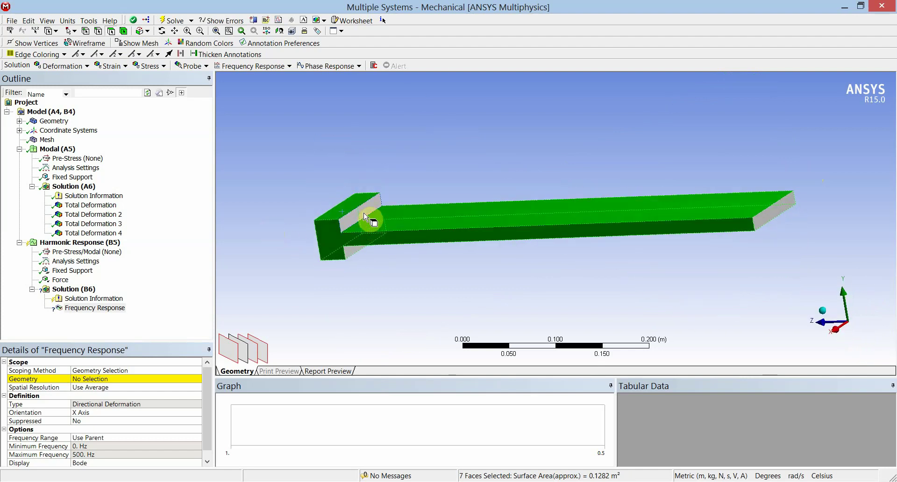
{"action": "left_click", "coordinate": [368, 222], "text": "ctrl"}
{"action": "middle_click_drag", "start_coordinate": [664, 261], "coordinate": [640, 266]}
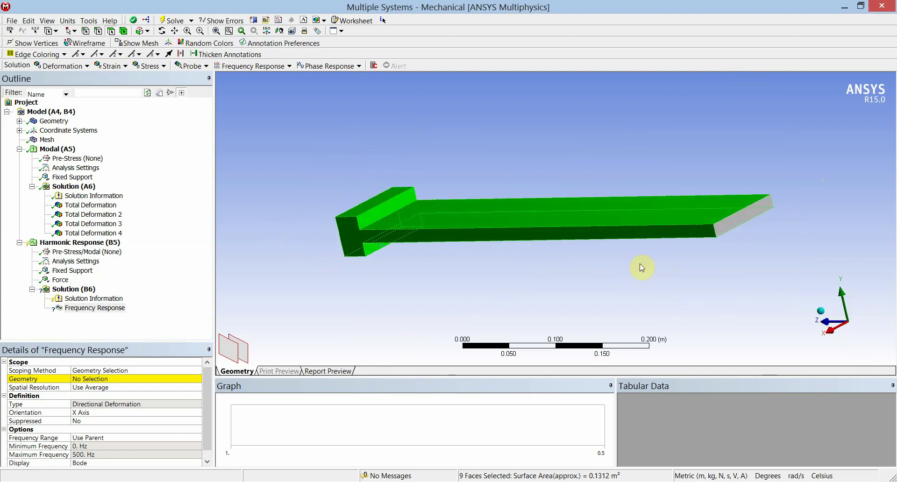
{"action": "left_click", "coordinate": [733, 233], "text": "ctrl"}
{"action": "left_click", "coordinate": [164, 376]}
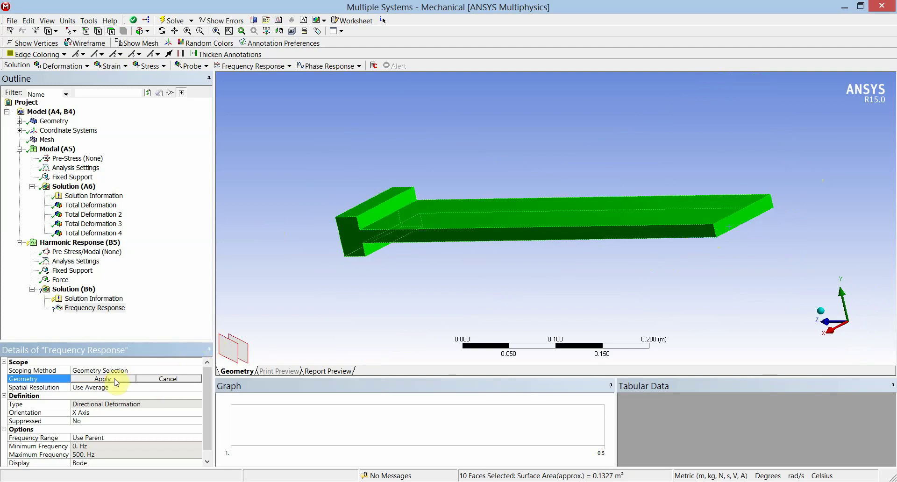
{"action": "left_click", "coordinate": [104, 379]}
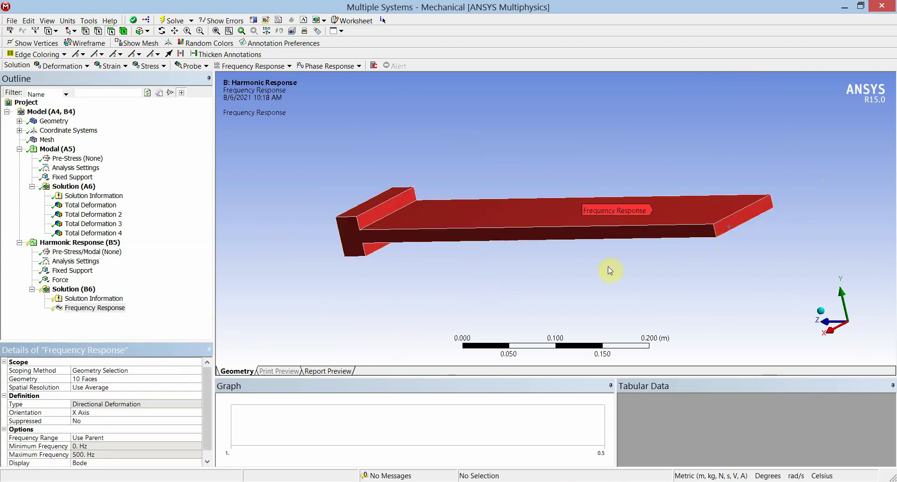
Set the Frequency Response orientation to Y Axis and its spatial resolution to Use Maximum.
{"action": "middle_click_drag", "start_coordinate": [609, 270], "coordinate": [372, 224]}
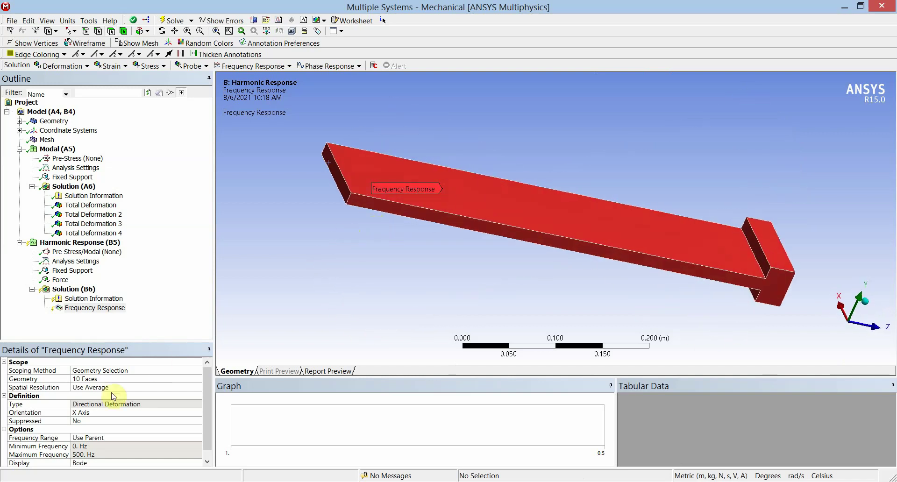
{"action": "left_click", "coordinate": [114, 416]}
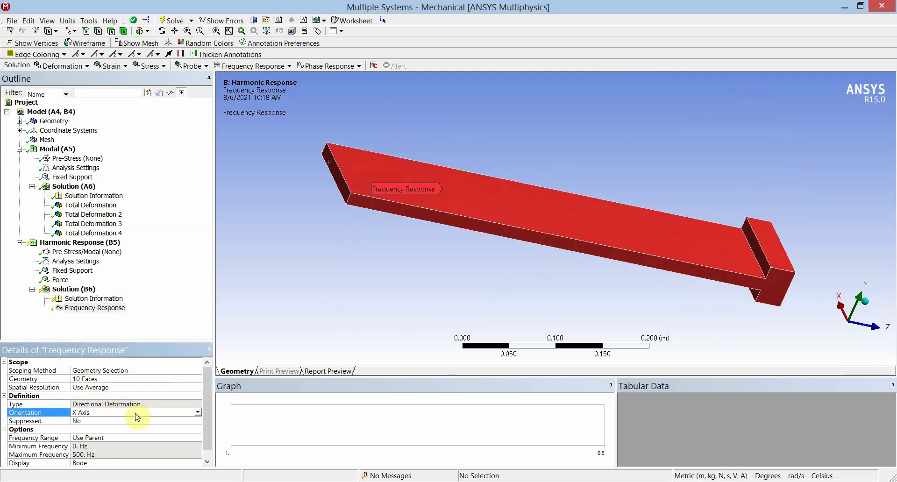
{"action": "left_click", "coordinate": [199, 413]}
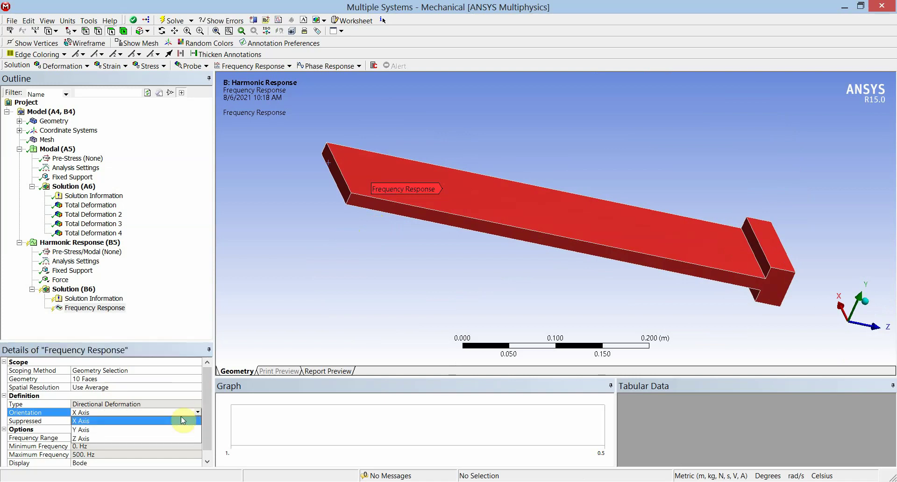
{"action": "left_click", "coordinate": [153, 433]}
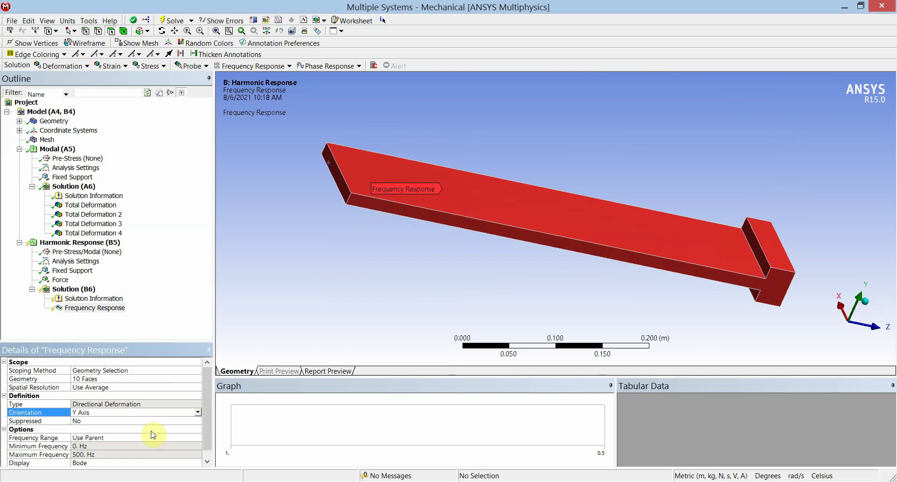
{"action": "left_click", "coordinate": [140, 387]}
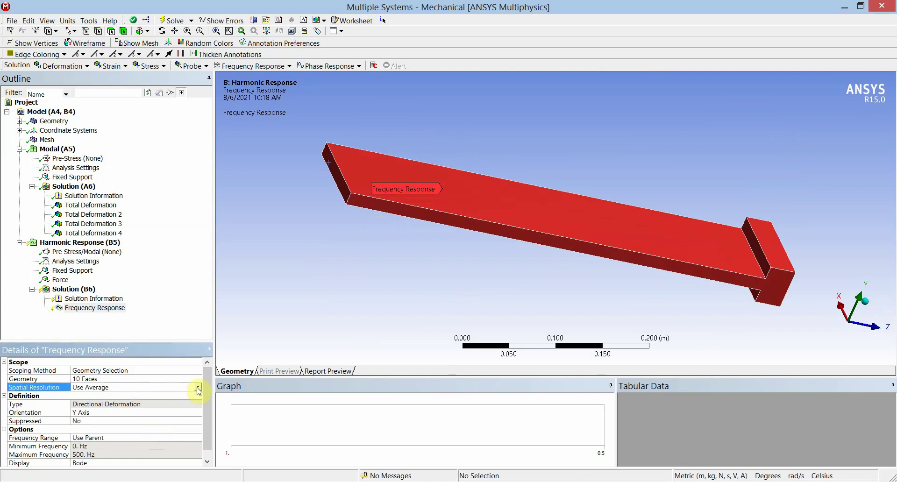
{"action": "left_click", "coordinate": [197, 387]}
{"action": "left_click", "coordinate": [176, 404]}
{"action": "left_click", "coordinate": [189, 335]}
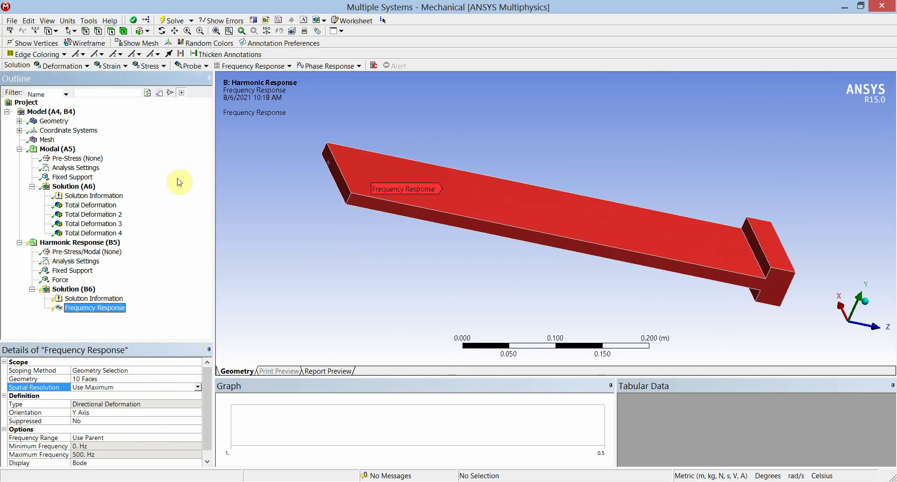
Solve the harmonic analysis and examine the amplitude and phase angle per frequency in the response table.
{"action": "left_click", "coordinate": [173, 22]}
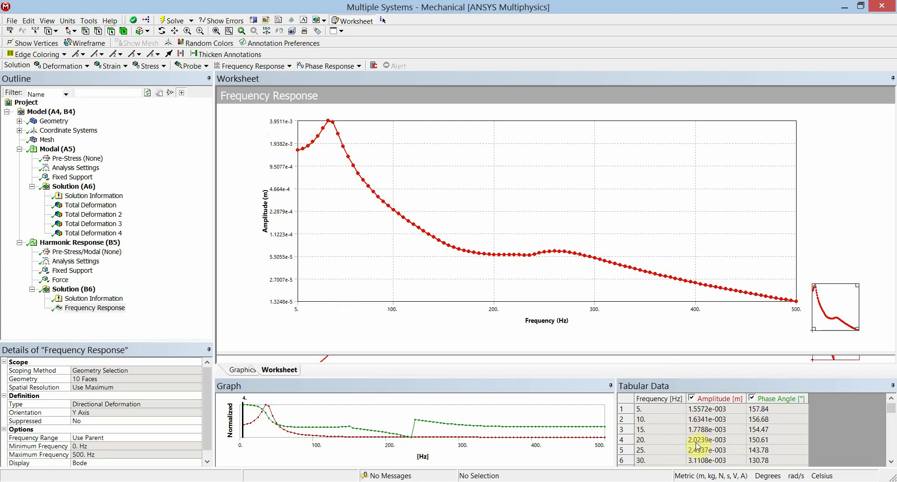
{"action": "left_click", "coordinate": [890, 462]}
{"action": "left_click", "coordinate": [890, 463]}
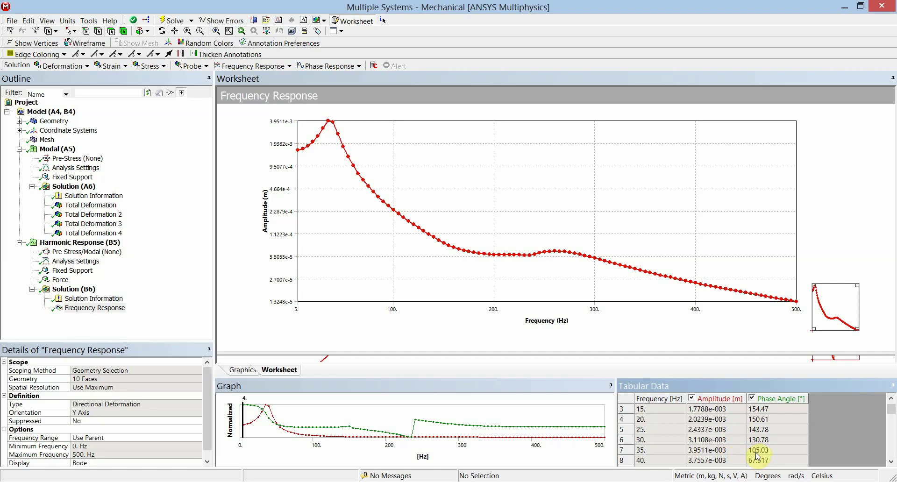
Select the 35 Hz row in the response table and enlarge the Frequency Response phase angle plot for examination.
{"action": "left_click", "coordinate": [654, 452]}
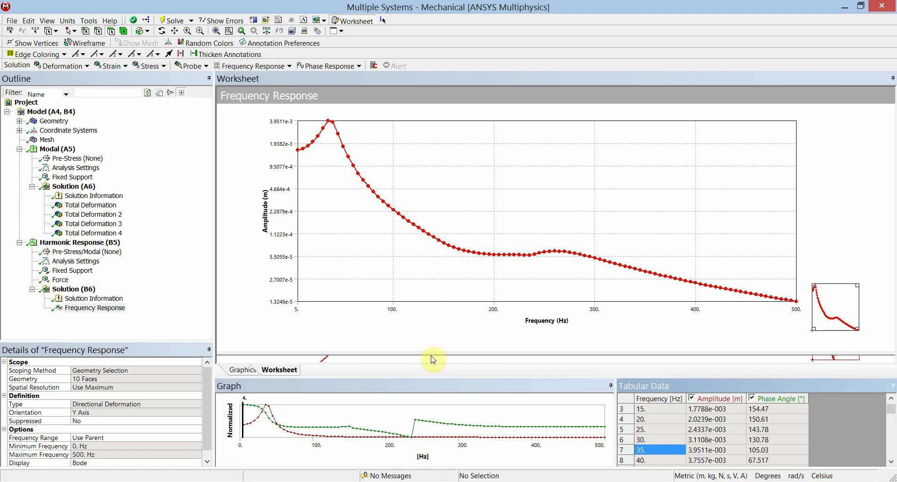
{"action": "left_click_drag", "start_coordinate": [431, 352], "coordinate": [427, 159]}
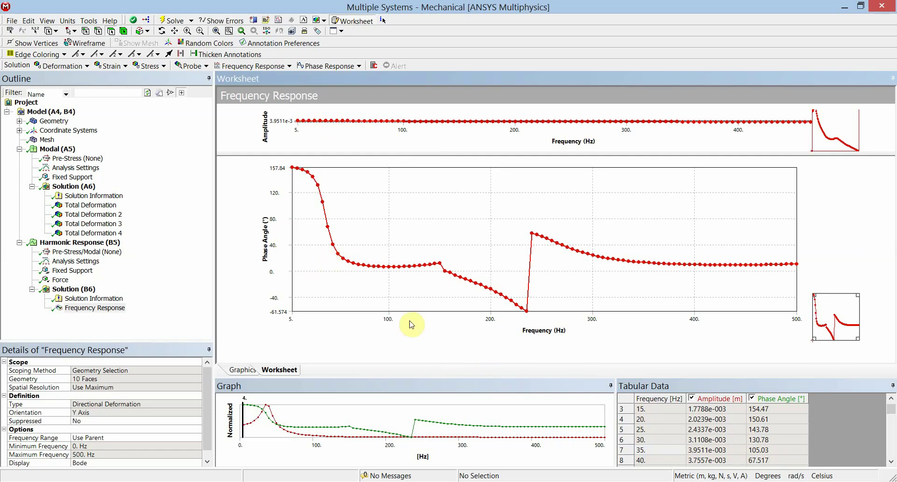
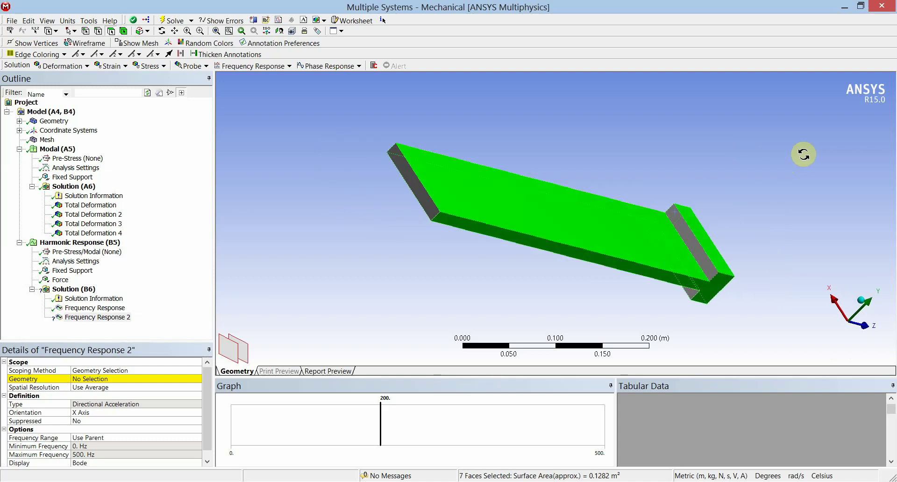
Add the beam's free end face to the face selection and scope Frequency Response 2 to the 8 selected faces.
{"action": "left_click", "coordinate": [446, 179], "text": "ctrl"}
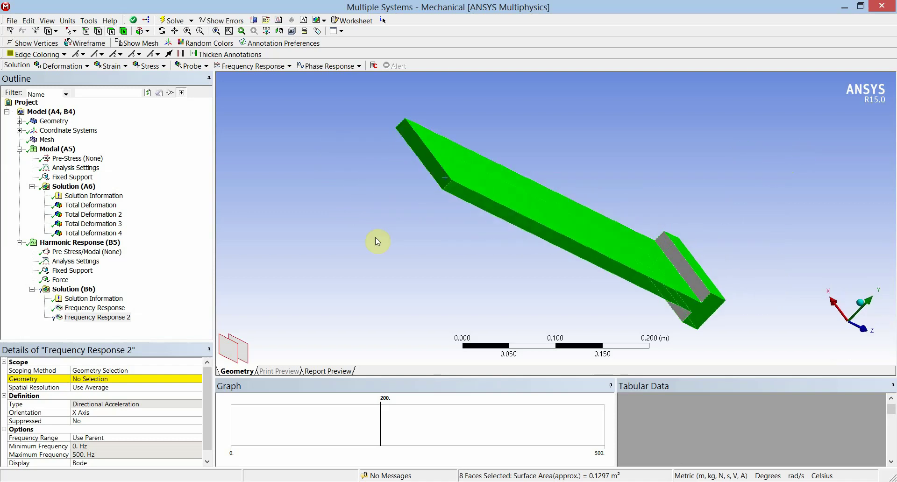
{"action": "left_click", "coordinate": [173, 380]}
{"action": "left_click", "coordinate": [111, 379]}
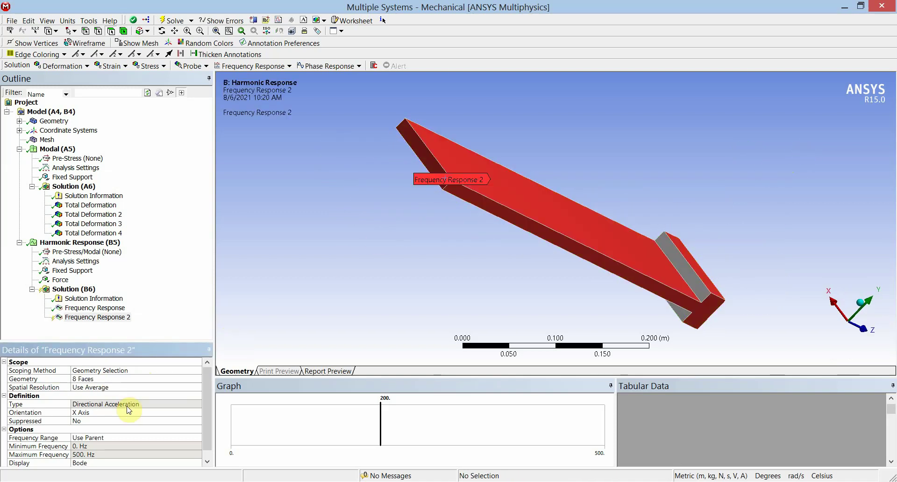
Set the Frequency Response 2 orientation to Y Axis and its spatial resolution to Use Maximum.
{"action": "mouse_move", "coordinate": [617, 294]}
{"action": "middle_mouse_down"}
{"action": "mouse_move", "coordinate": [537, 221]}
{"action": "mouse_move", "coordinate": [607, 283]}
{"action": "middle_mouse_up"}
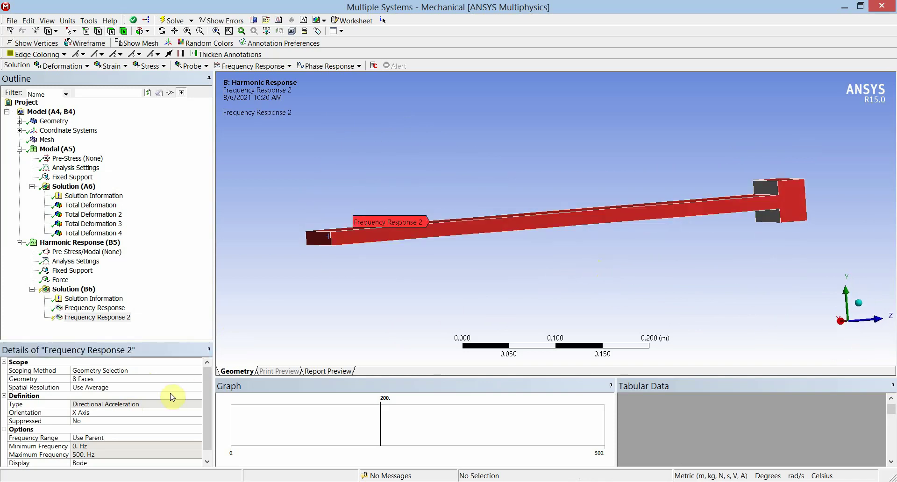
{"action": "left_click", "coordinate": [131, 414]}
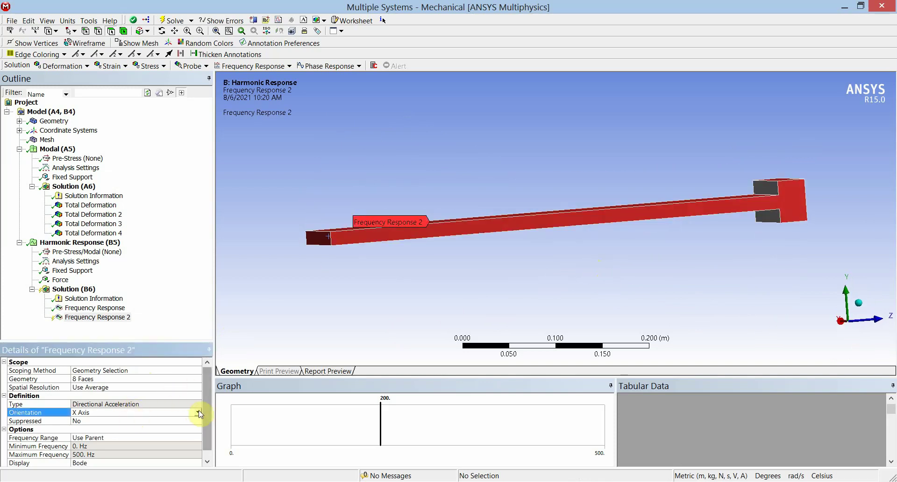
{"action": "left_click", "coordinate": [199, 412]}
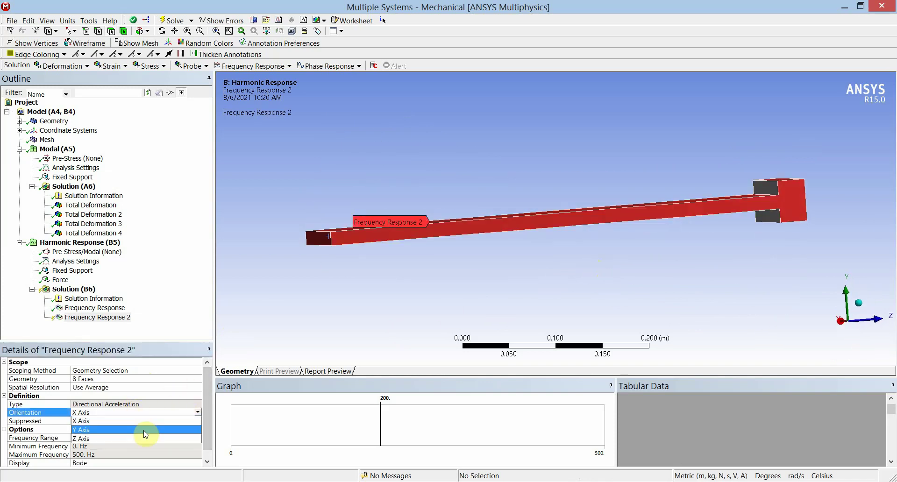
{"action": "left_click", "coordinate": [146, 430]}
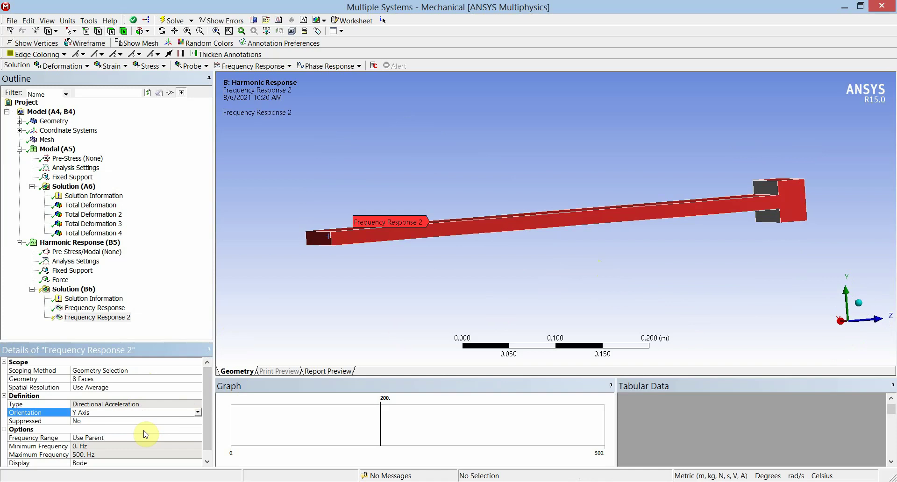
{"action": "left_click", "coordinate": [170, 388]}
{"action": "left_click", "coordinate": [198, 387]}
{"action": "left_click", "coordinate": [176, 404]}
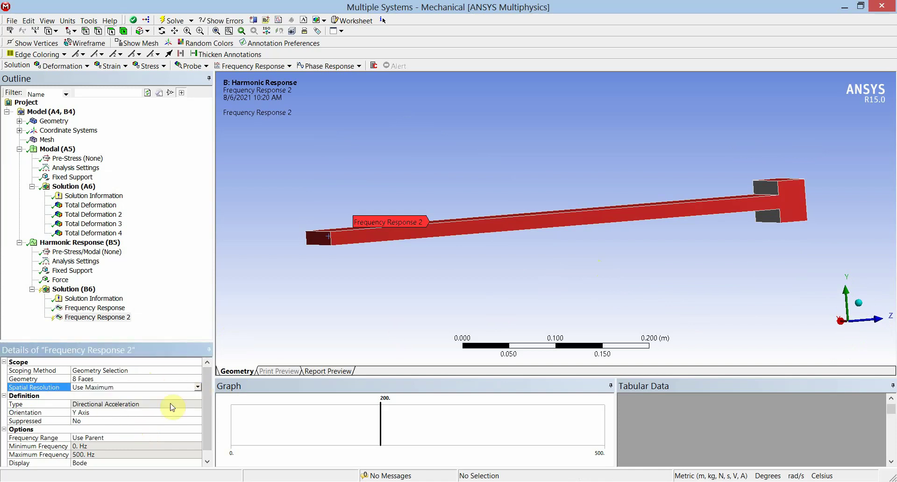
Solve the directional acceleration response and examine the 40 Hz row in its response table.
{"action": "left_click", "coordinate": [176, 22]}
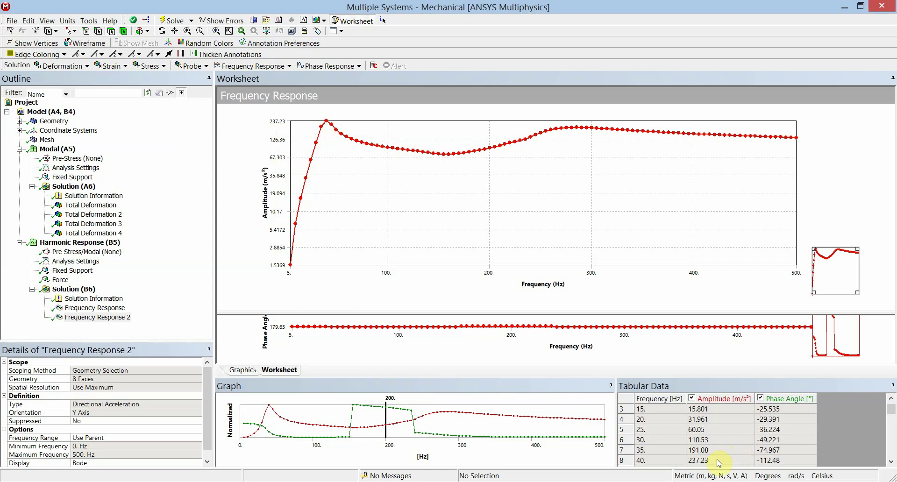
{"action": "left_click", "coordinate": [651, 461]}
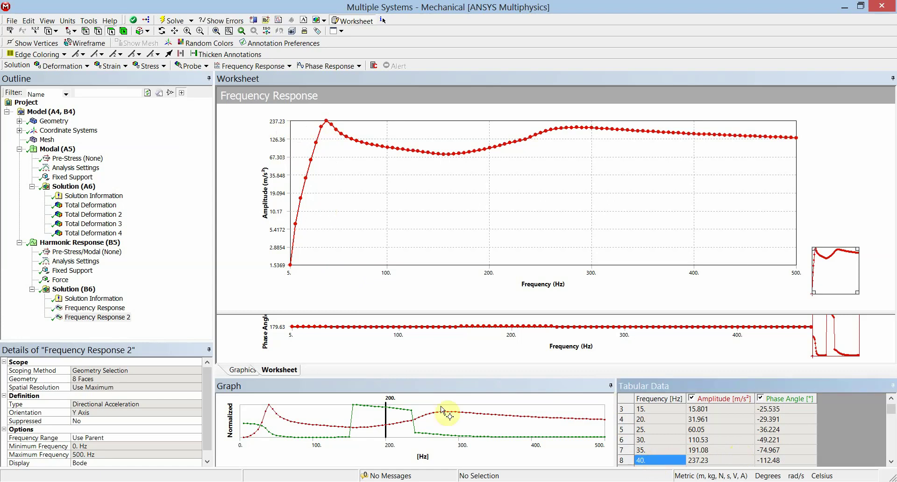
Generate the project's report preview and look through its title page and contents list.
{"action": "left_click", "coordinate": [243, 371]}
{"action": "left_click", "coordinate": [326, 359]}
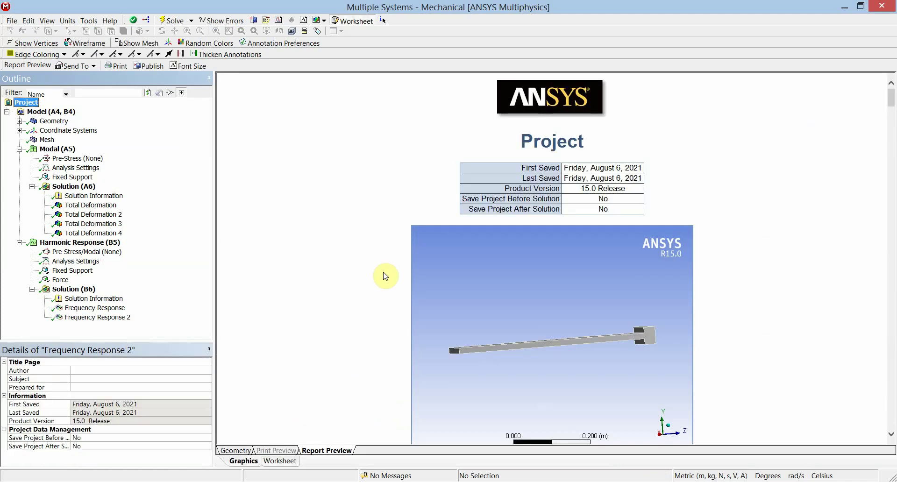
{"action": "scroll", "coordinate": [379, 280], "scroll_direction": "down", "scroll_amount": 15}
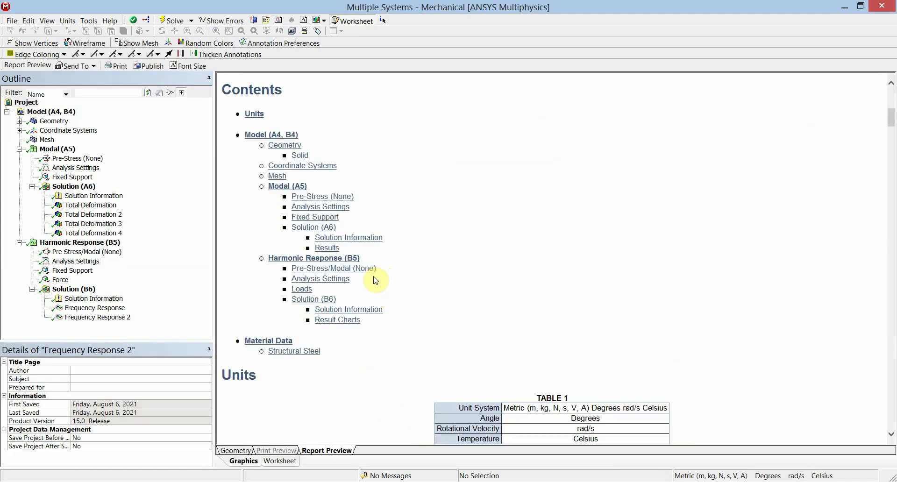
{"action": "scroll", "coordinate": [377, 280], "scroll_direction": "up", "scroll_amount": 7}
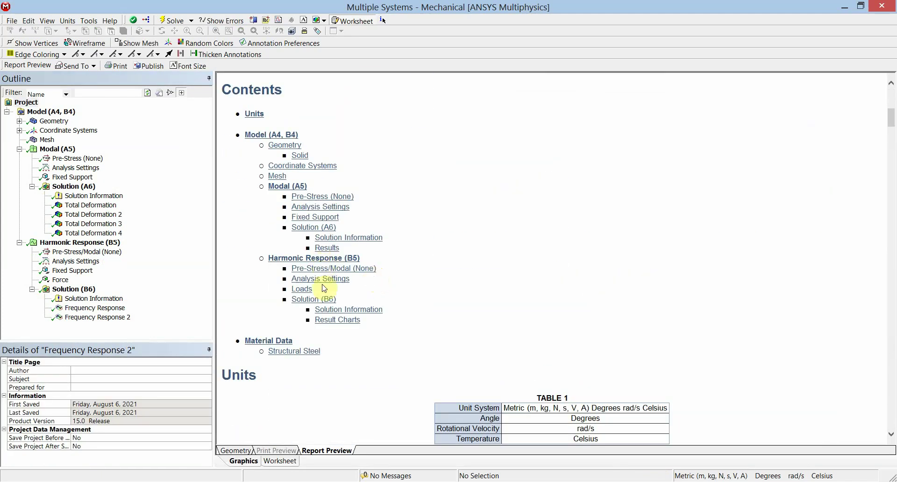
Go to the harmonic Solution (B6) section of the report and examine the result tables and both Frequency Response amplitude charts.
{"action": "left_click", "coordinate": [320, 303]}
{"action": "scroll", "coordinate": [493, 290], "scroll_direction": "down", "scroll_amount": 10}
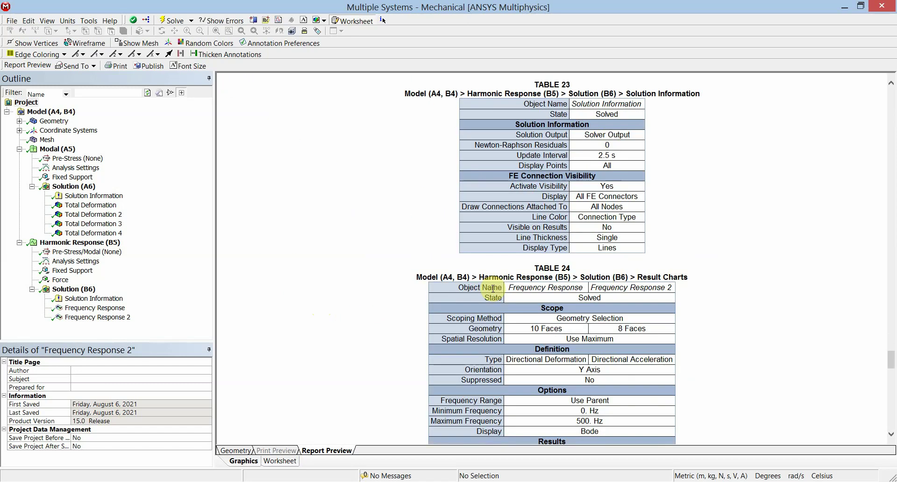
{"action": "scroll", "coordinate": [492, 287], "scroll_direction": "up", "scroll_amount": 4}
{"action": "scroll", "coordinate": [496, 291], "scroll_direction": "down", "scroll_amount": 7}
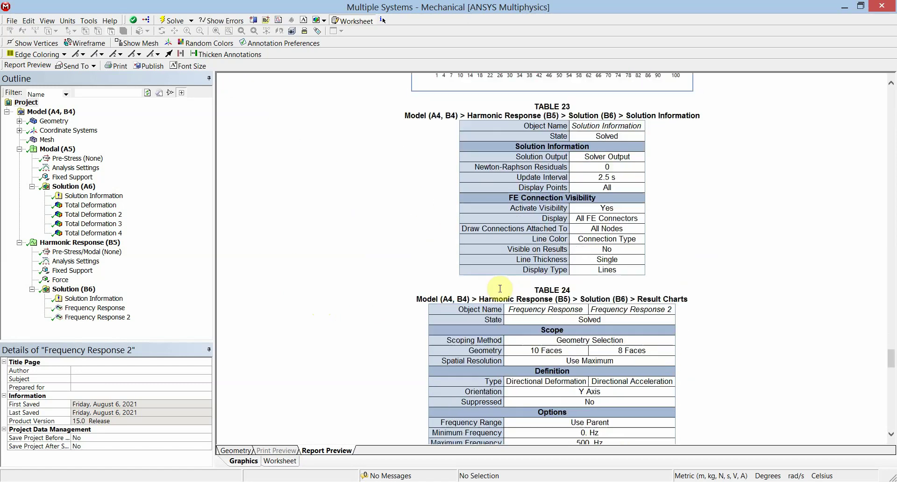
{"action": "scroll", "coordinate": [501, 293], "scroll_direction": "down", "scroll_amount": 6}
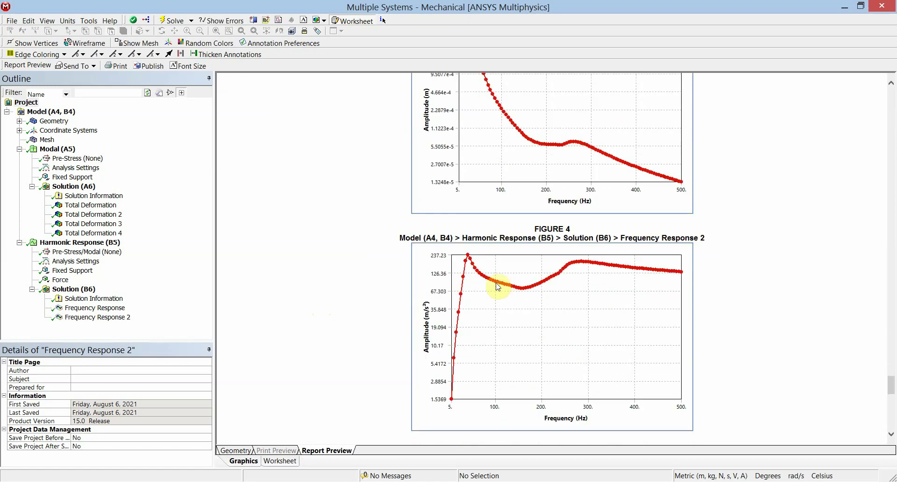
{"action": "scroll", "coordinate": [479, 294], "scroll_direction": "up", "scroll_amount": 2}
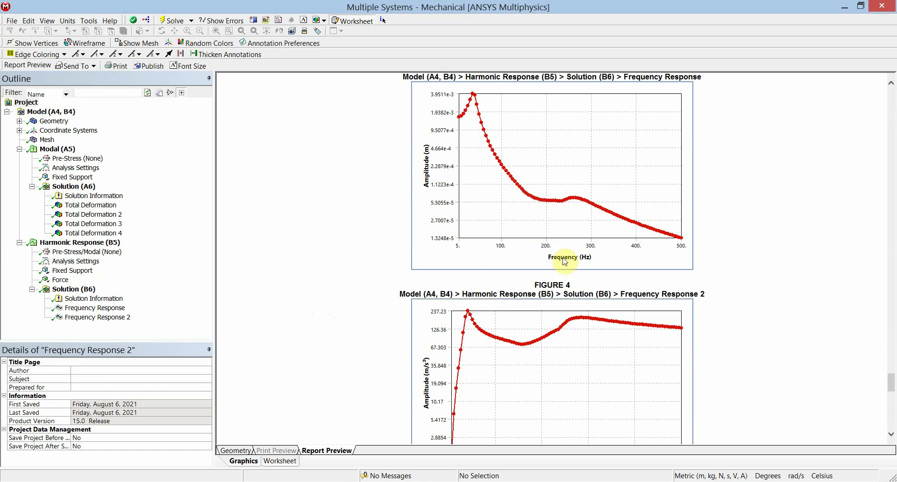
{"action": "scroll", "coordinate": [467, 322], "scroll_direction": "down", "scroll_amount": 2}
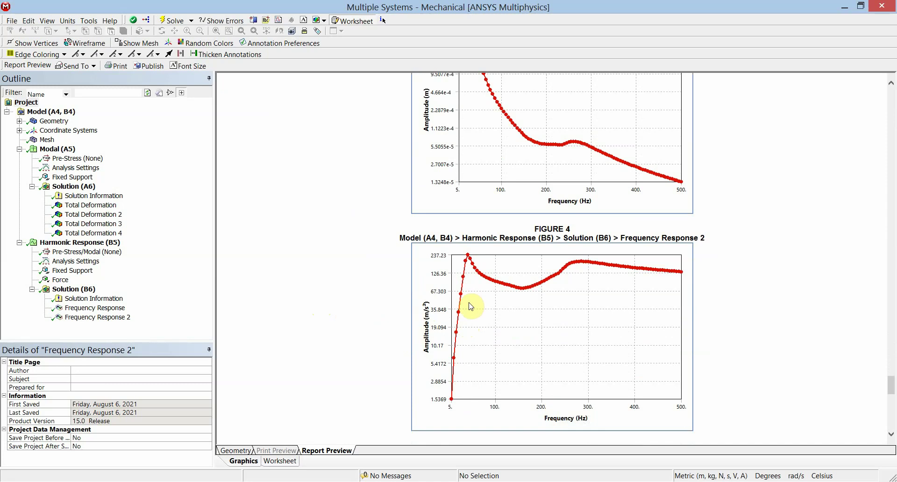
{"action": "scroll", "coordinate": [470, 306], "scroll_direction": "up", "scroll_amount": 6}
{"action": "scroll", "coordinate": [470, 306], "scroll_direction": "down", "scroll_amount": 2}
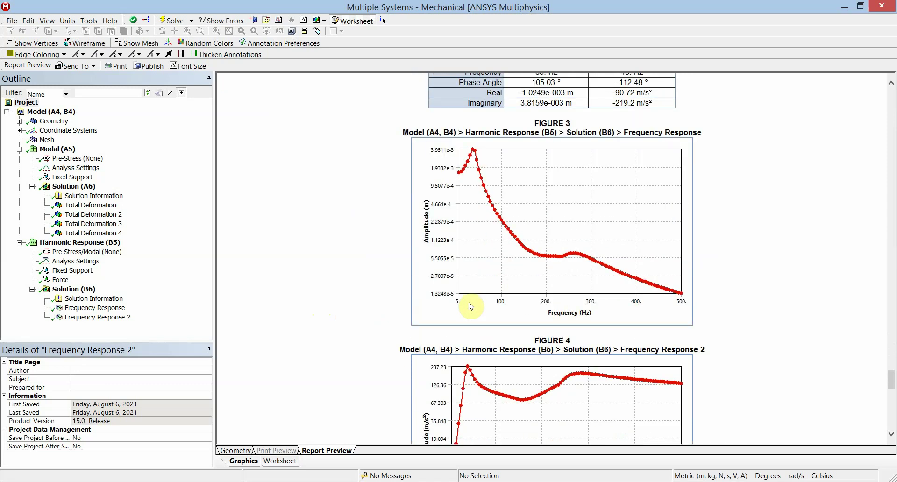